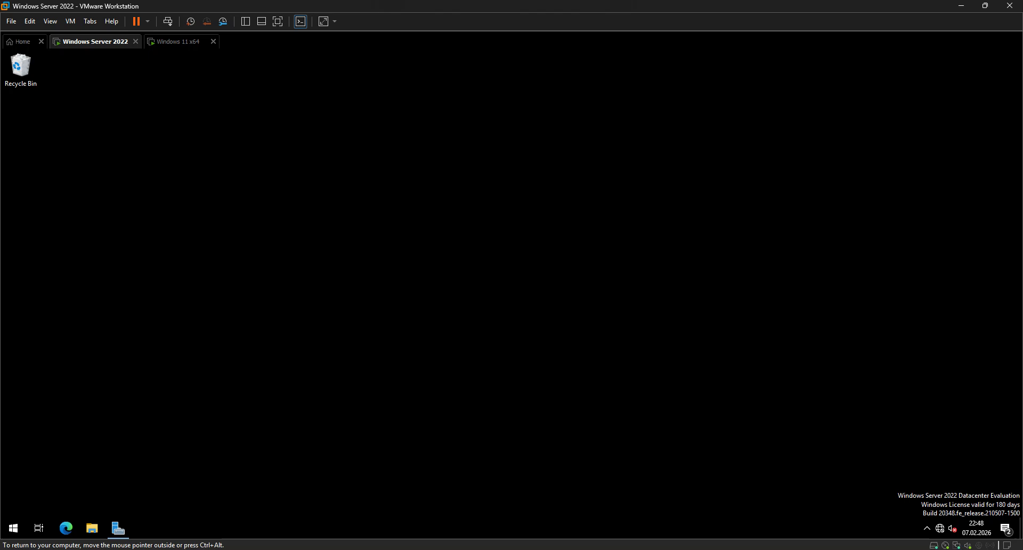
Create a folder named Shared in the root of the server's C: drive.
double_click(20, 69)
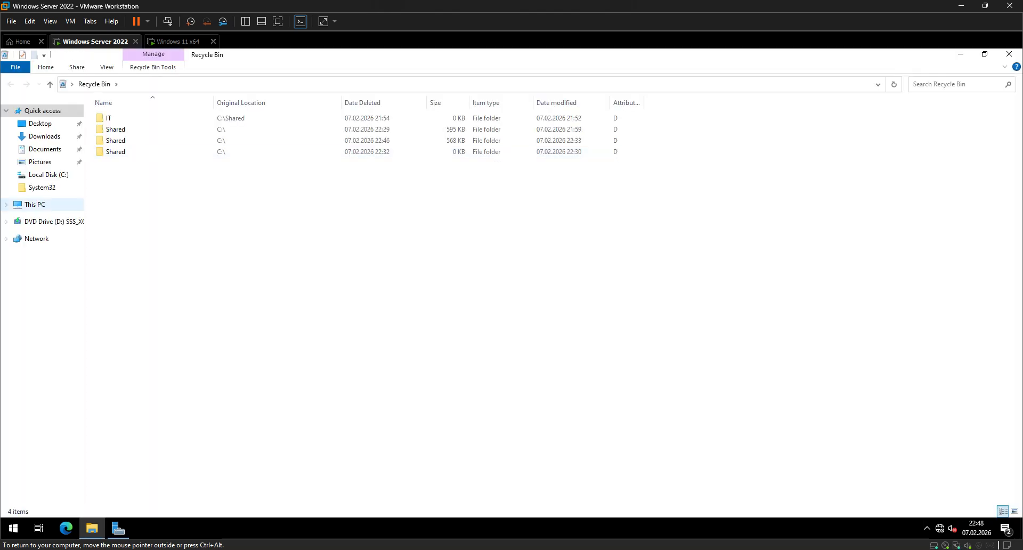
click(34, 204)
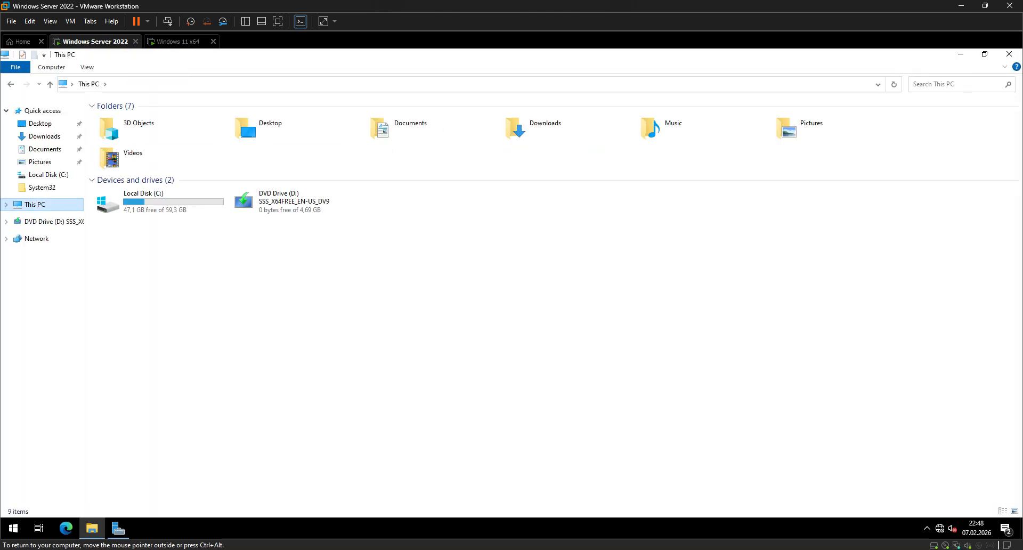
double_click(155, 202)
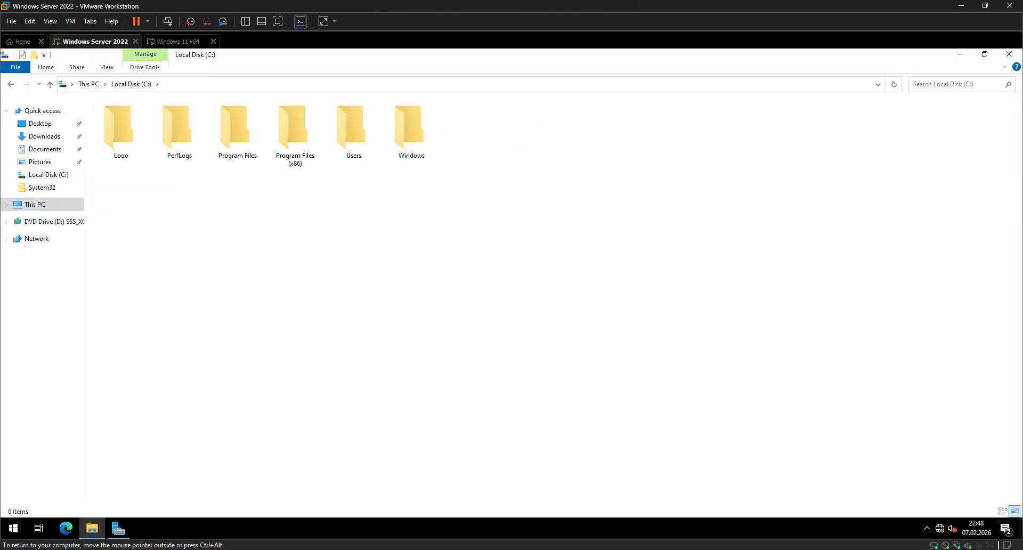
right_click(175, 181)
click(204, 224)
right_click(459, 196)
mouse_move(485, 297)
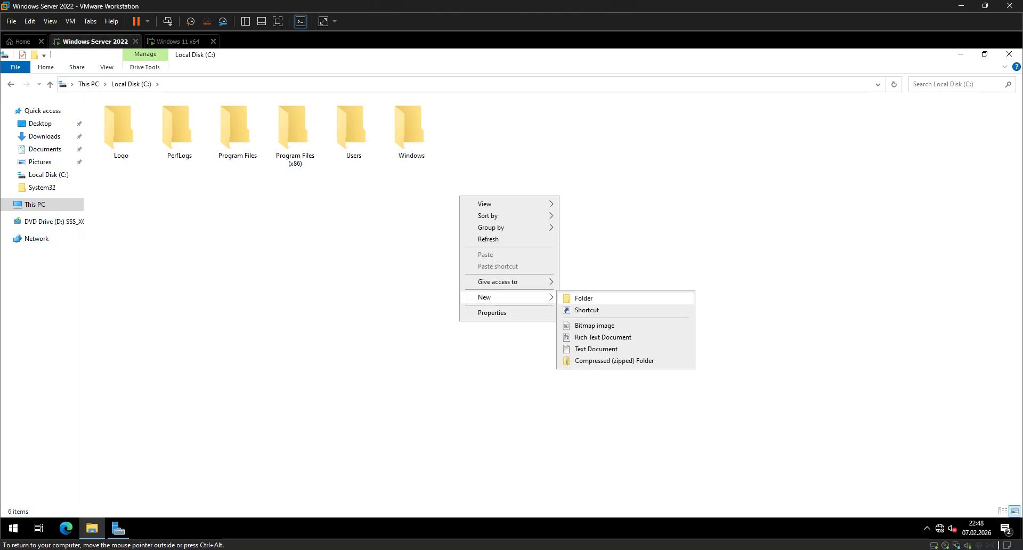
click(583, 298)
text(Shared)
key(Return)
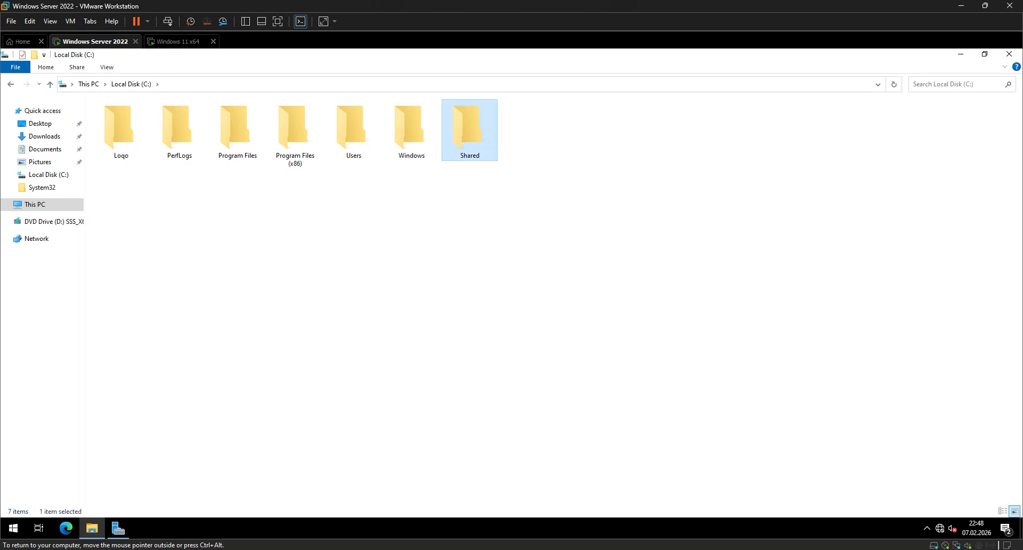
Create a subfolder named IT inside C:\Shared.
key(Return)
right_click(125, 192)
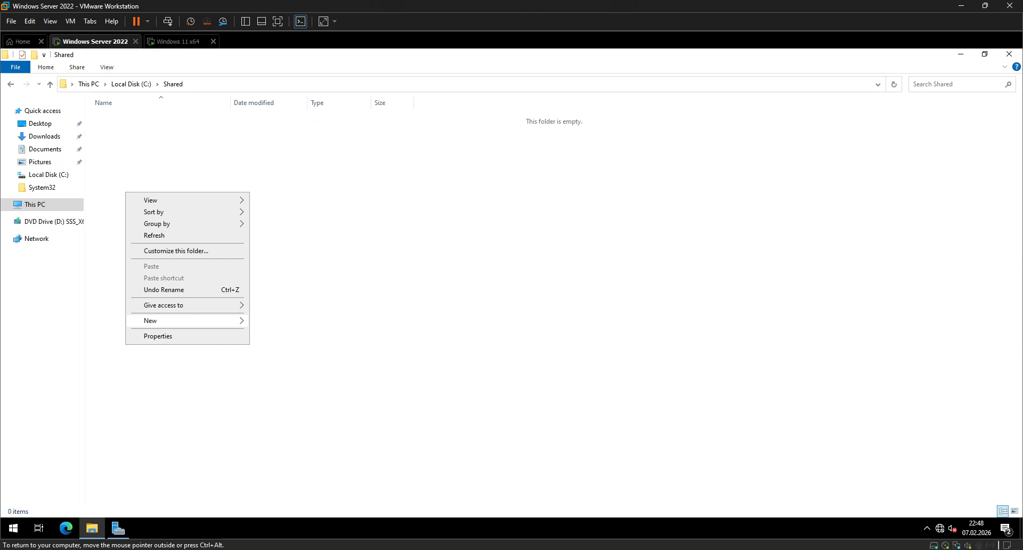
mouse_move(159, 320)
click(274, 321)
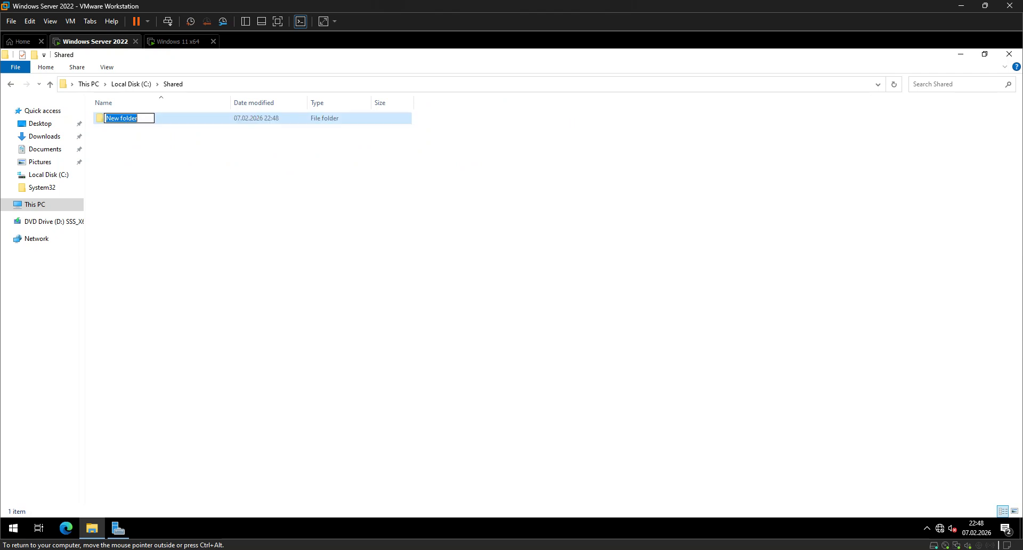
text(IT)
key(Return)
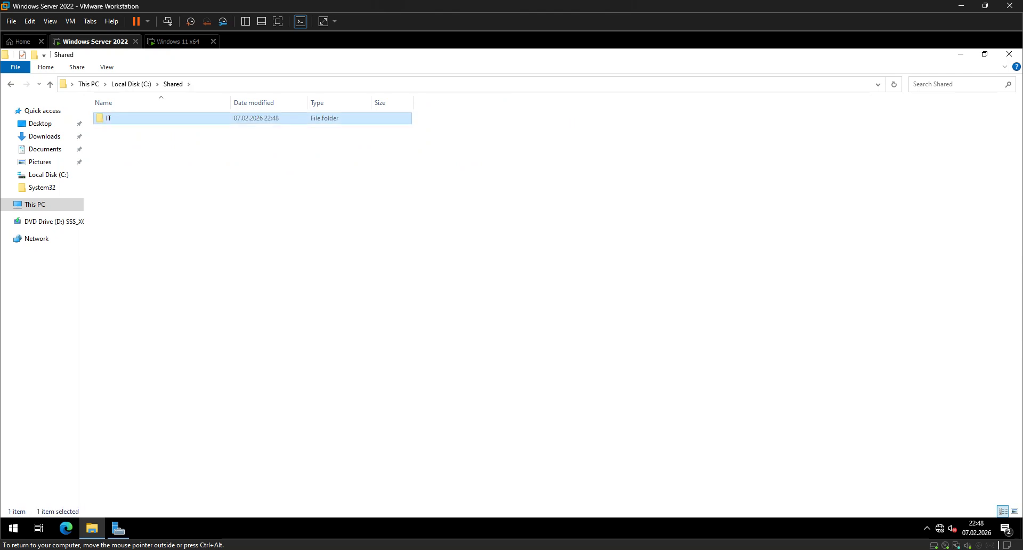
Add a Marketing subfolder to C:\Shared.
right_click(213, 207)
mouse_move(277, 335)
click(362, 337)
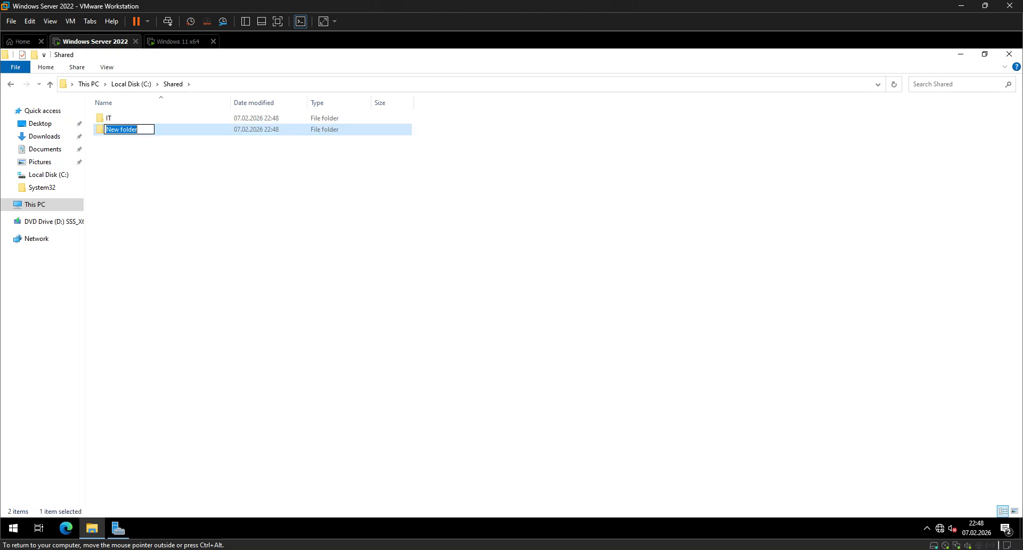
text(Marketing)
key(Return)
Add an HR subfolder to C:\Shared.
right_click(292, 227)
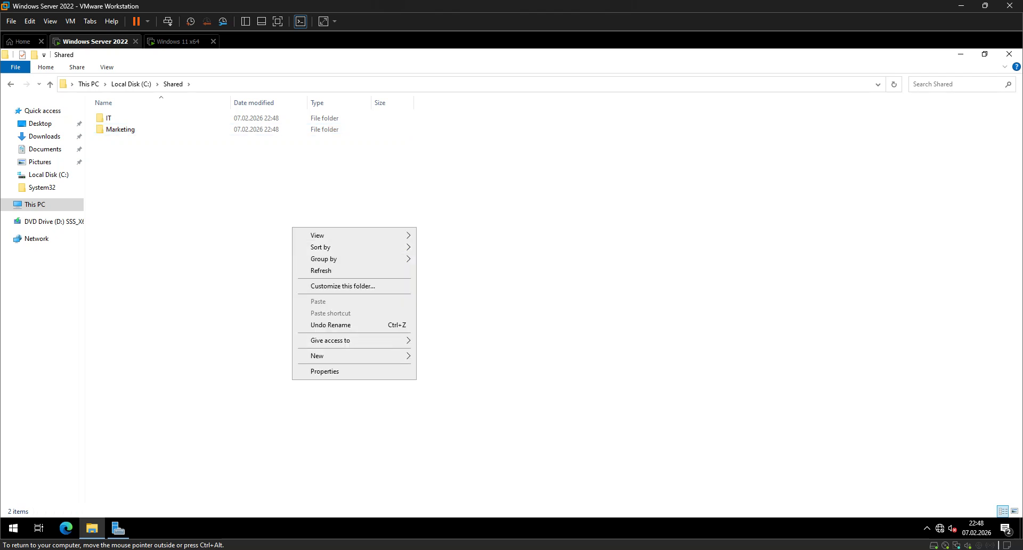
mouse_move(341, 356)
click(441, 357)
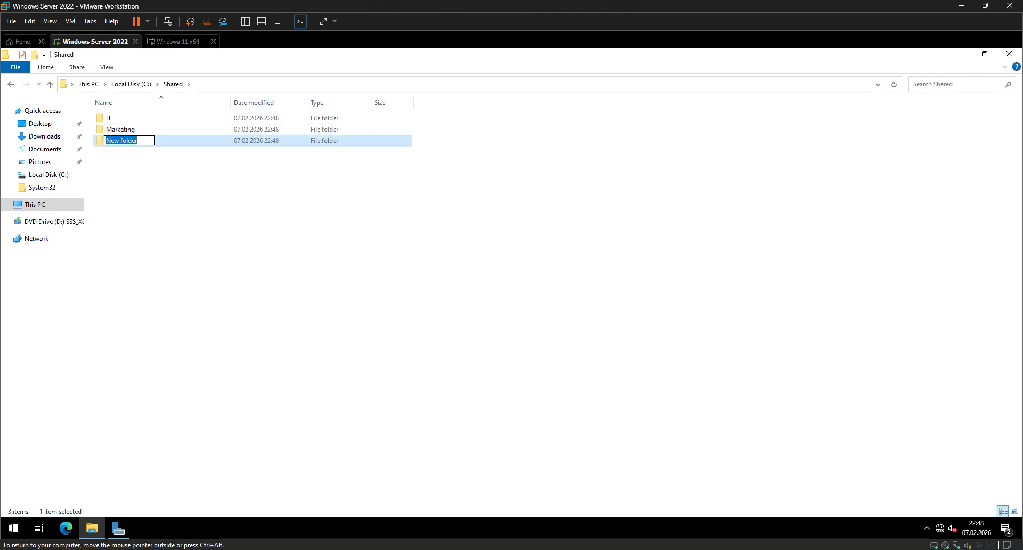
text(HR)
key(Return)
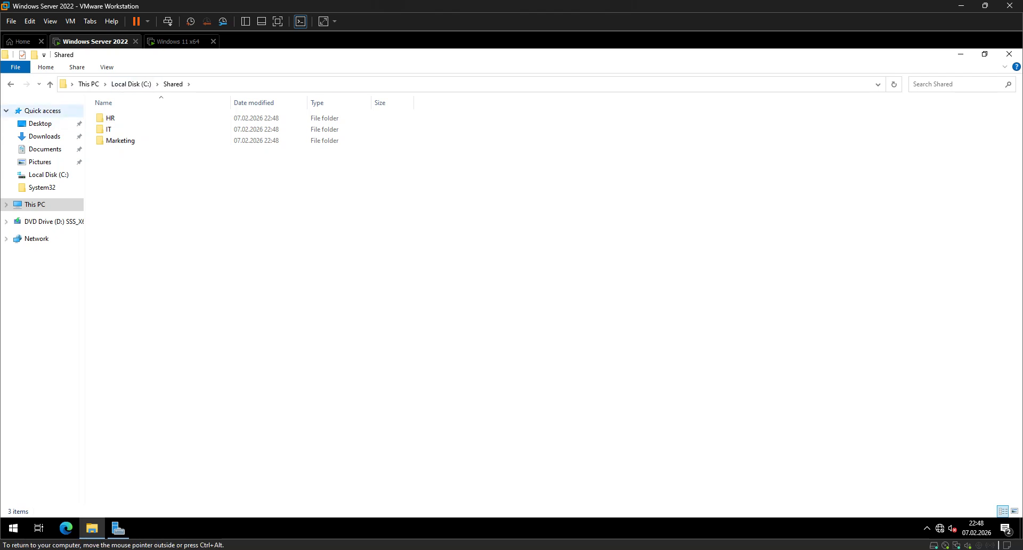
Look through the server's Downloads and C:\Loqo folders and the host computer's Downloads and Recycle Bin for existing files.
click(48, 174)
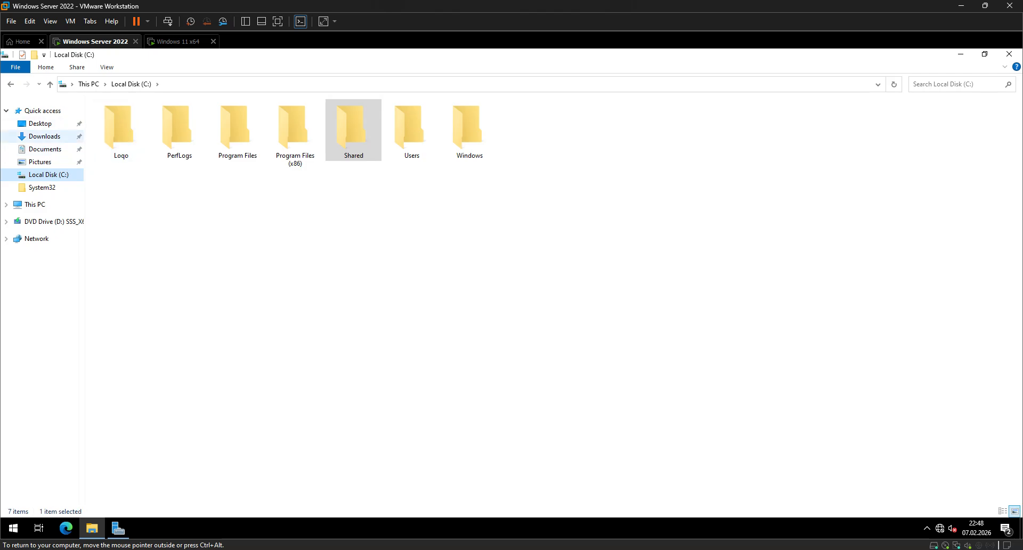
click(45, 136)
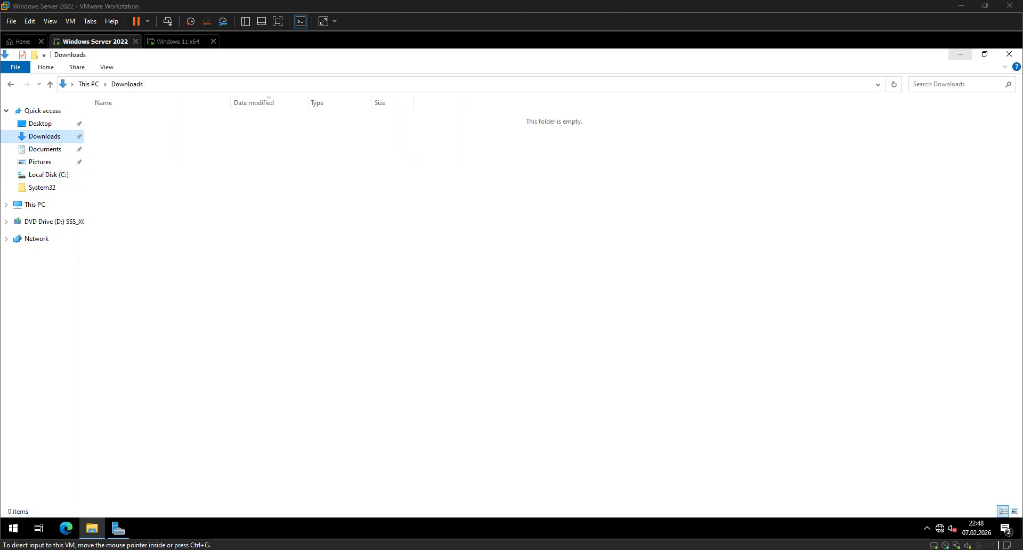
click(961, 5)
double_click(20, 75)
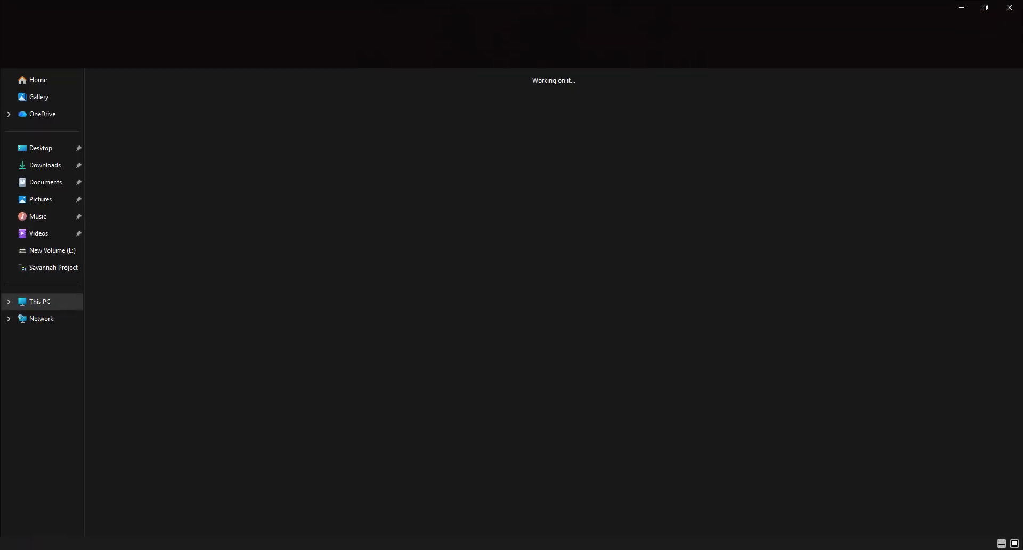
click(44, 164)
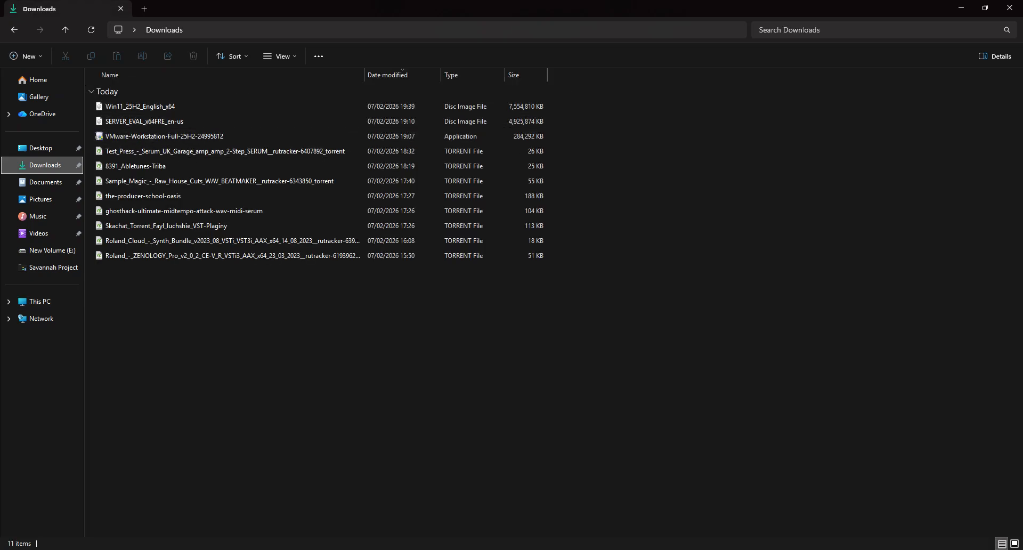
key(super+d)
double_click(20, 181)
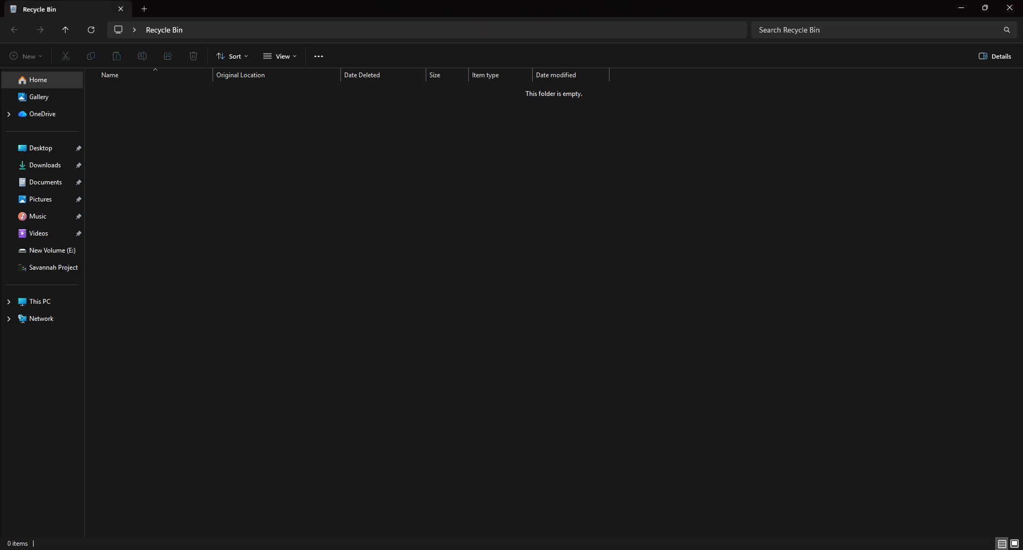
click(1009, 6)
key(alt+Tab)
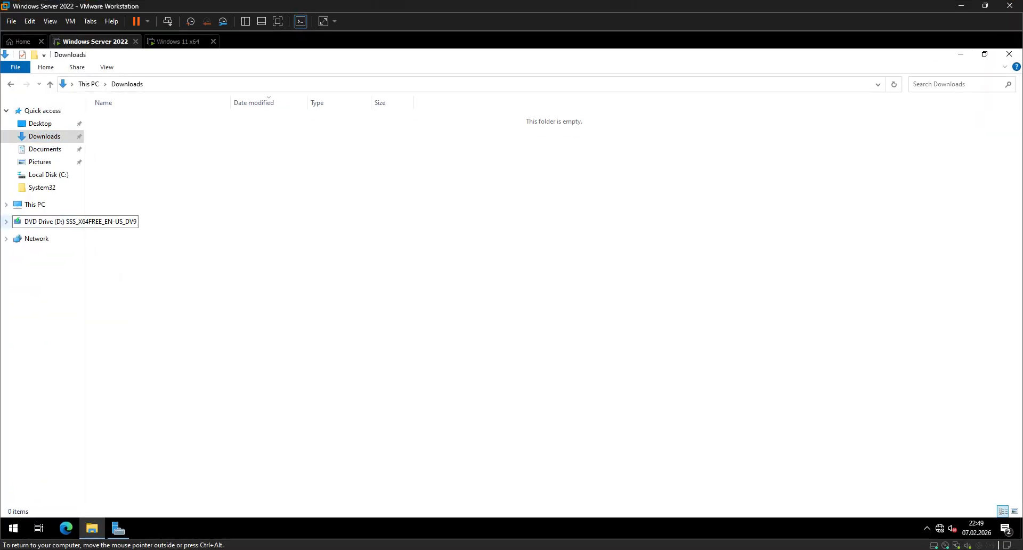
click(48, 175)
double_click(121, 131)
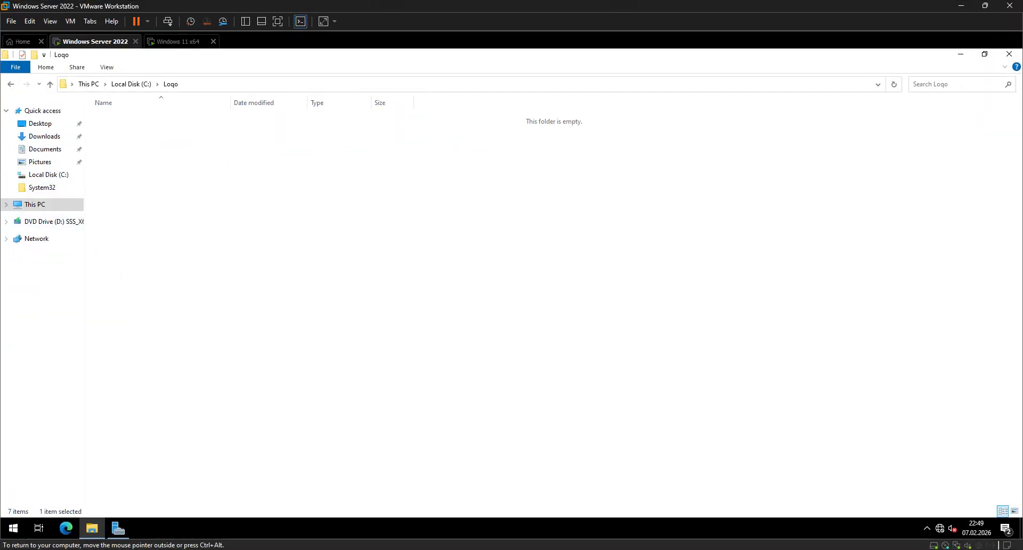
click(1008, 53)
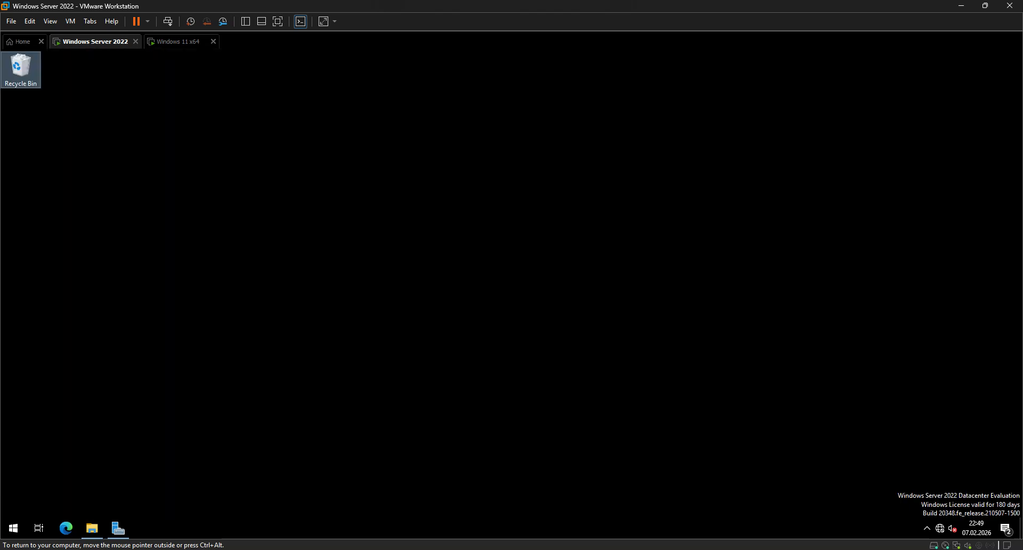
Create a folder named Senedler inside C:\Shared\HR.
double_click(20, 70)
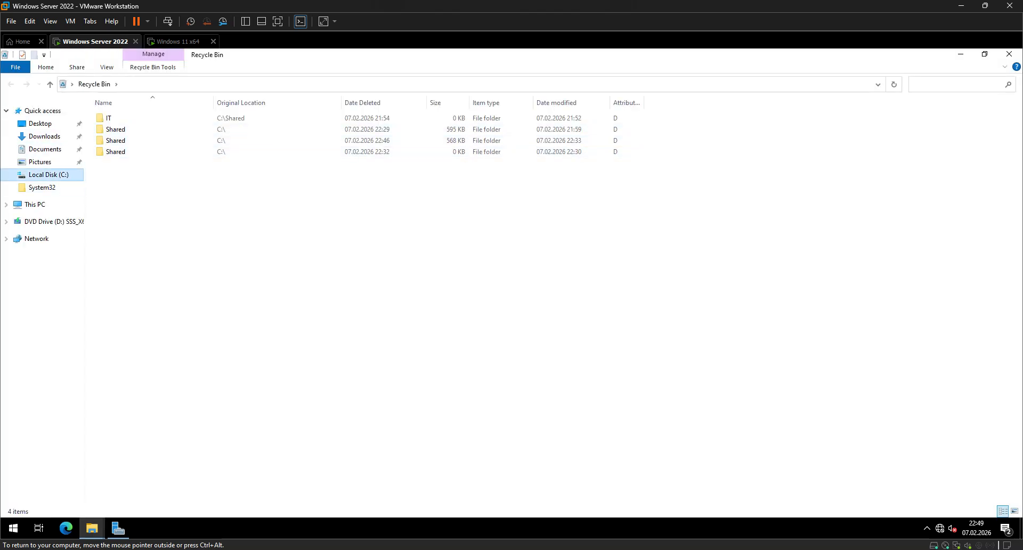
click(48, 174)
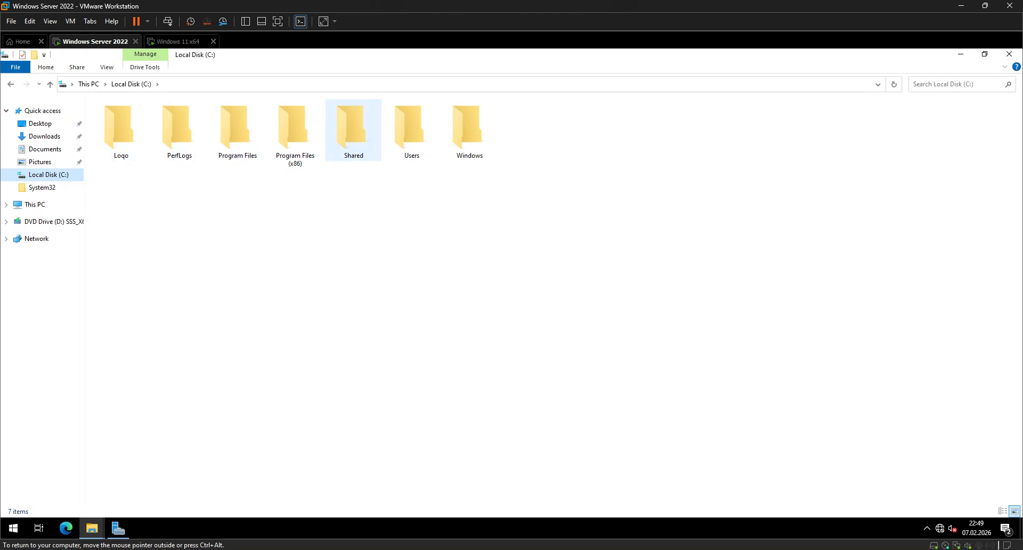
double_click(352, 128)
double_click(112, 118)
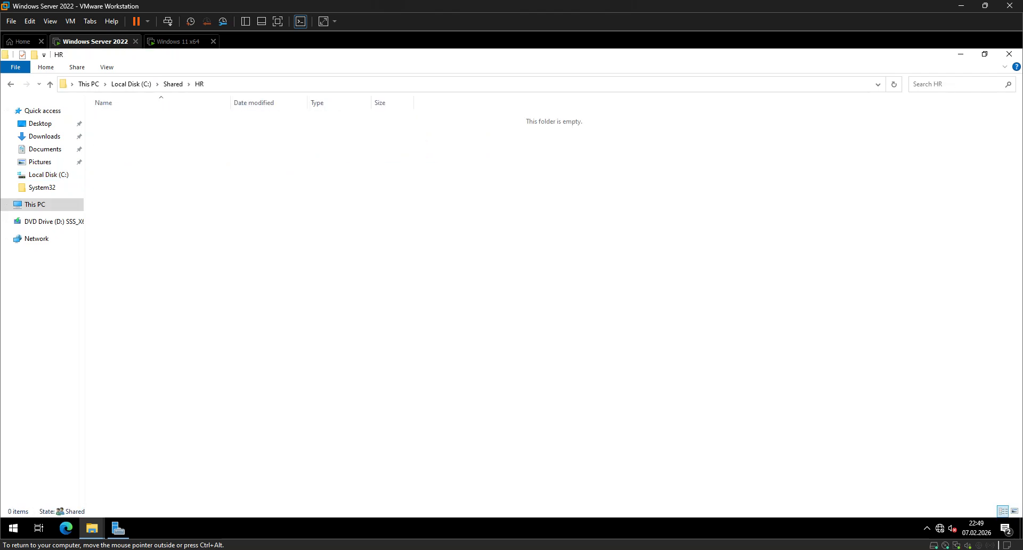
right_click(112, 119)
mouse_move(175, 247)
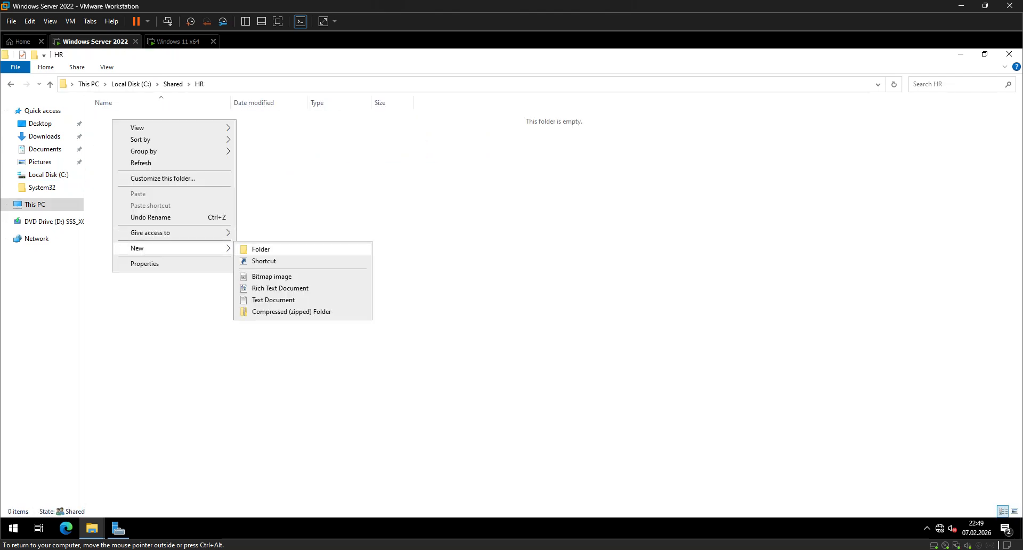
click(256, 249)
text(Senedler)
key(Return)
Create a folder named Telim inside C:\Shared\IT.
key(alt+Up)
key(Down)
key(Return)
key(shift+F10)
text(wf)
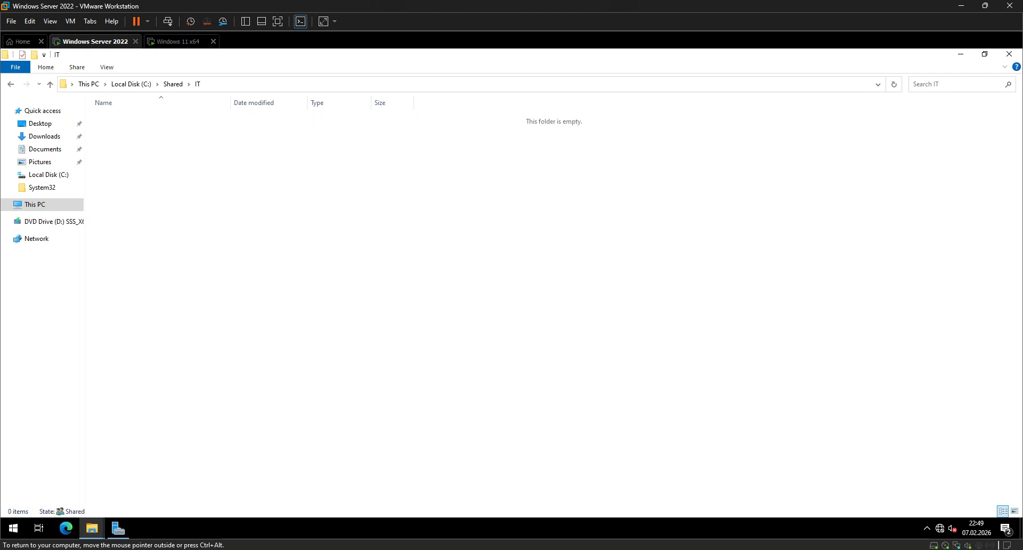
text(Telim)
key(Return)
Create a folder named Video inside C:\Shared\Marketing and close the file browser.
key(alt+Up)
key(Down)
key(Return)
key(shift+F10)
text(wfVideo)
key(Return)
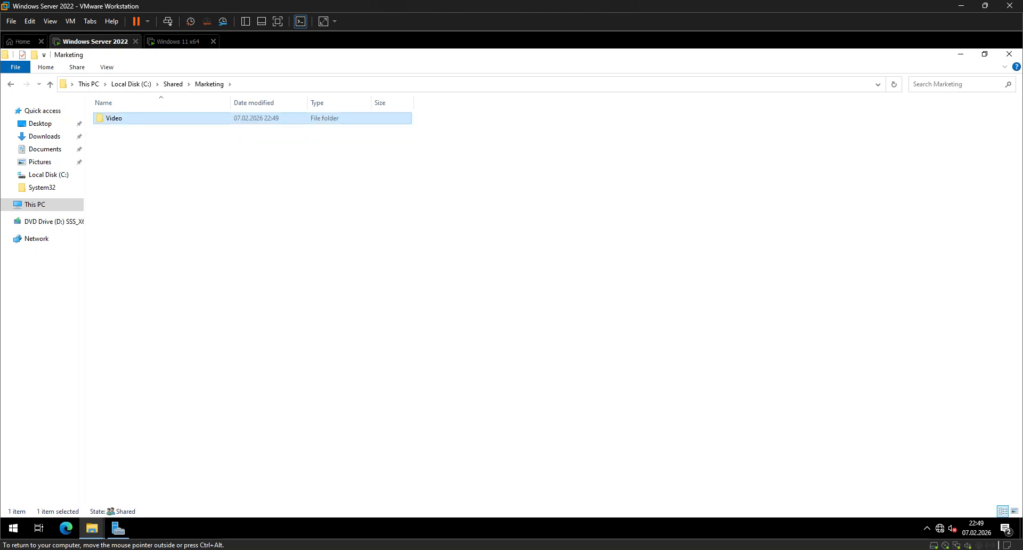
key(alt+Up)
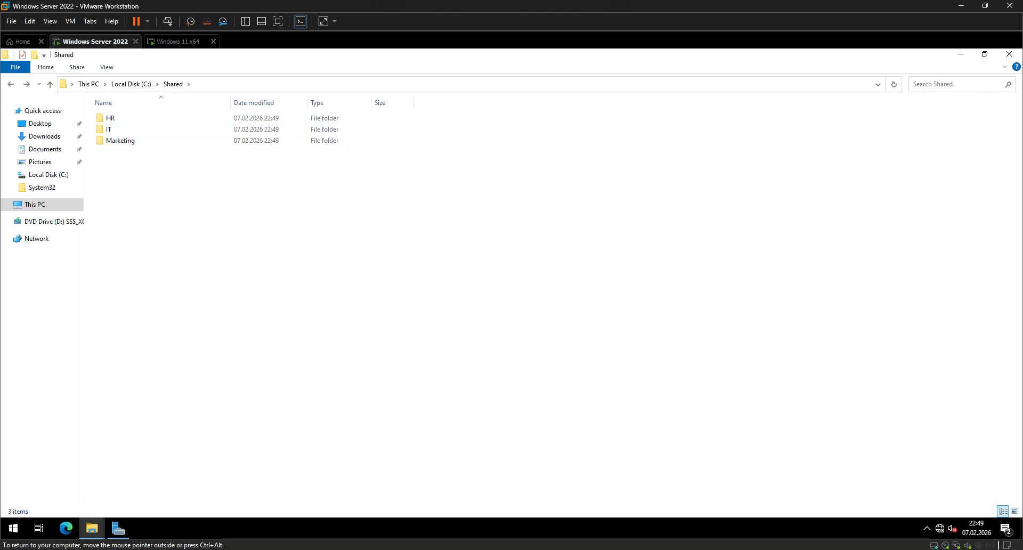
click(1008, 54)
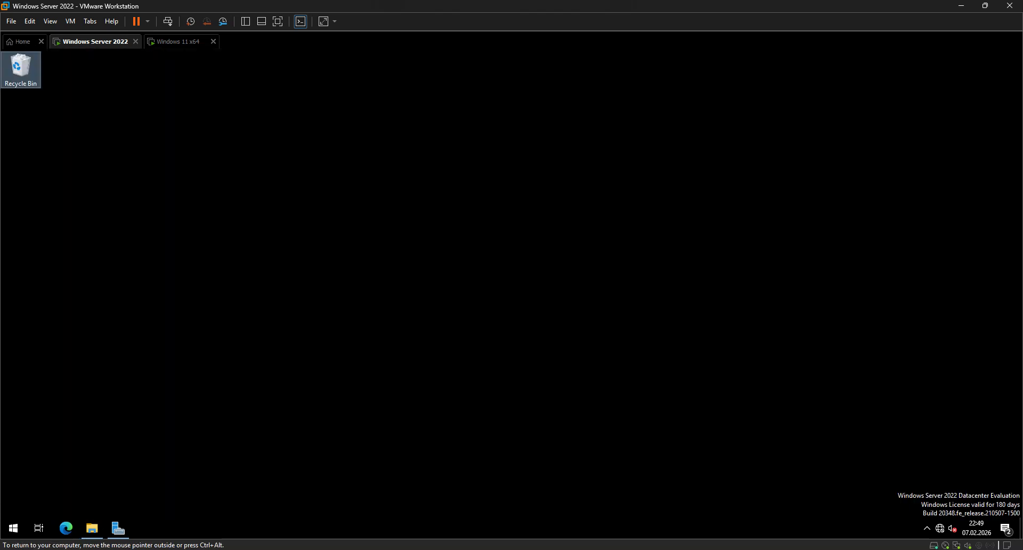
Stop sharing the existing HR share among the file and storage shares in Server Manager.
click(118, 527)
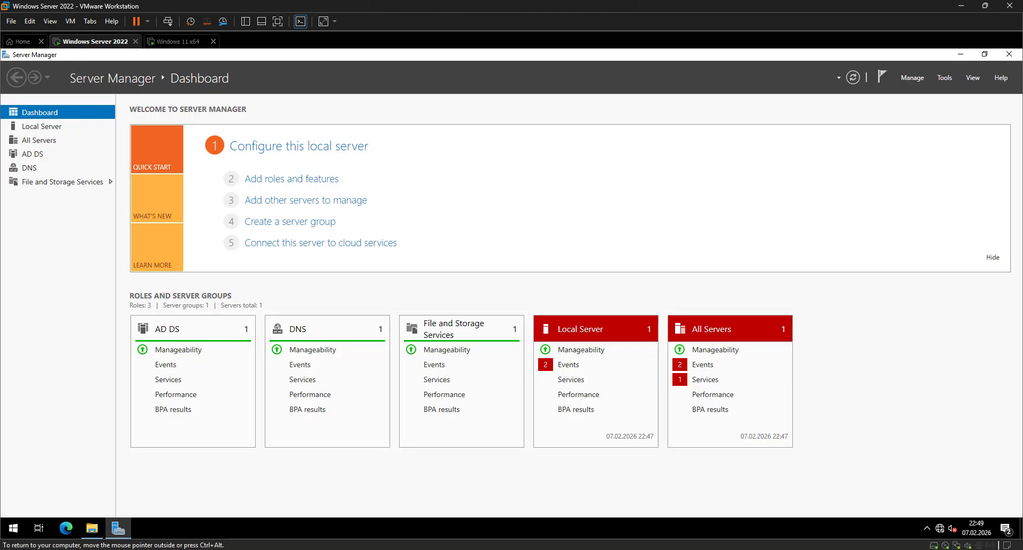
click(437, 328)
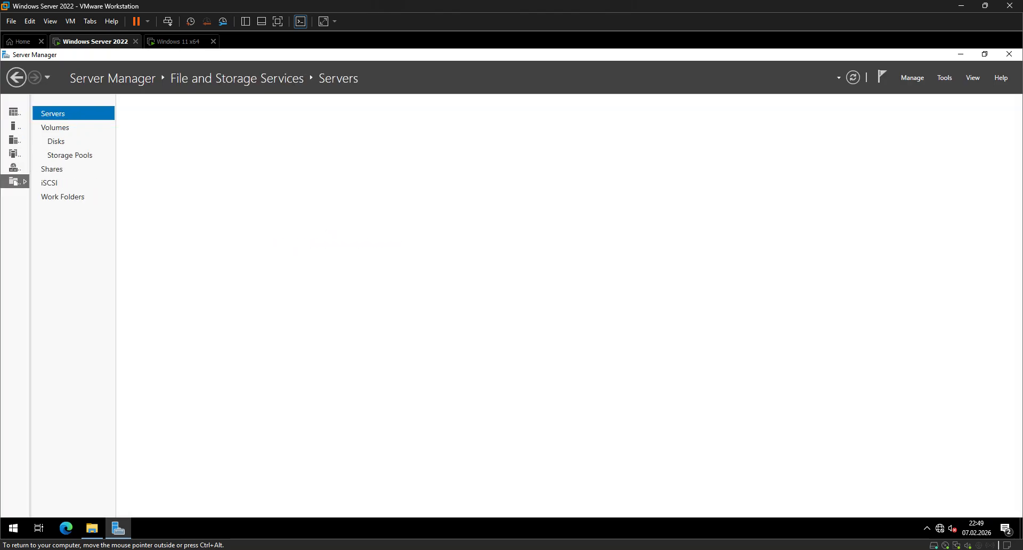
click(52, 169)
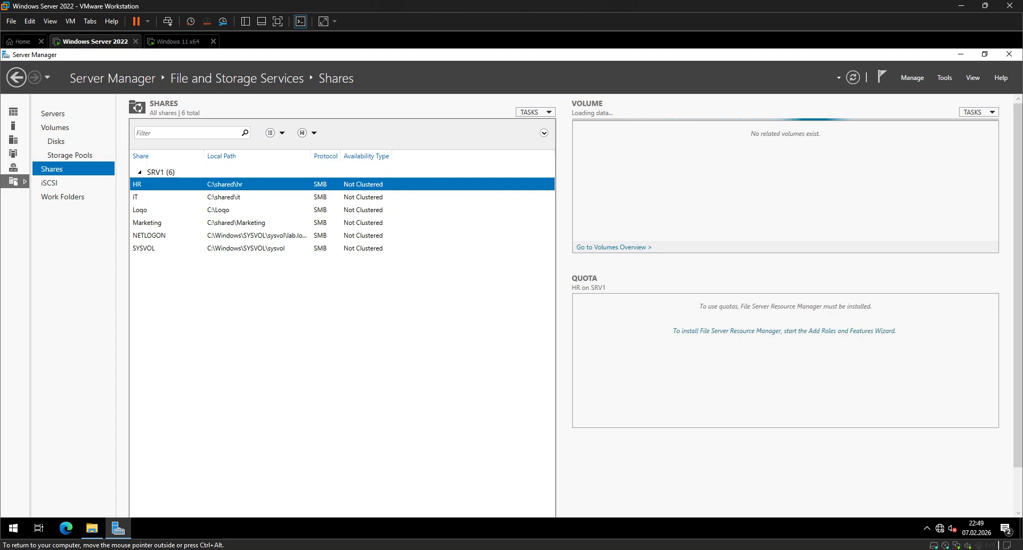
right_click(209, 181)
click(232, 185)
click(568, 313)
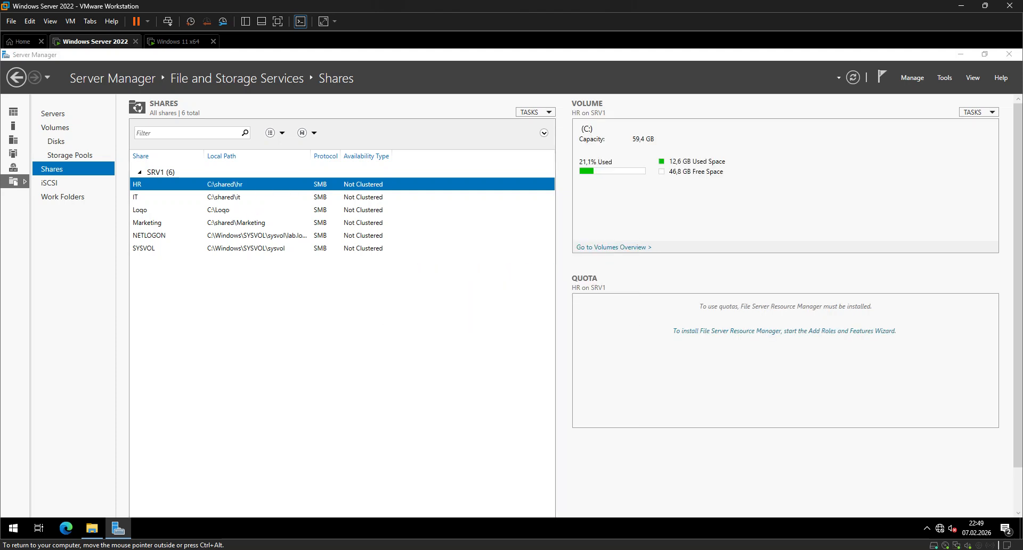
Stop sharing the existing IT share at C:\shared\it.
right_click(140, 197)
key(Escape)
right_click(137, 186)
click(160, 192)
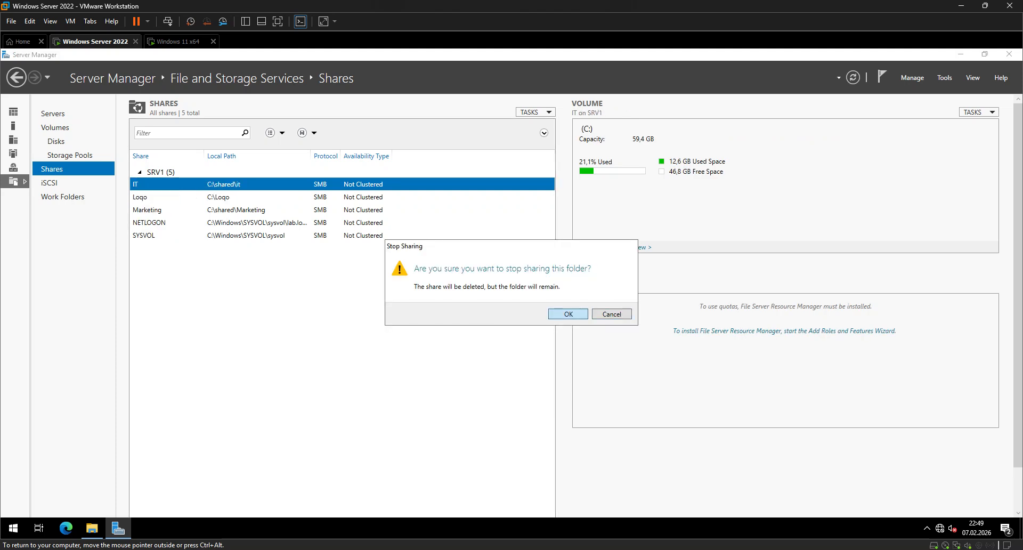
click(568, 314)
Stop sharing the existing Marketing share at C:\shared\Marketing.
right_click(150, 197)
click(171, 205)
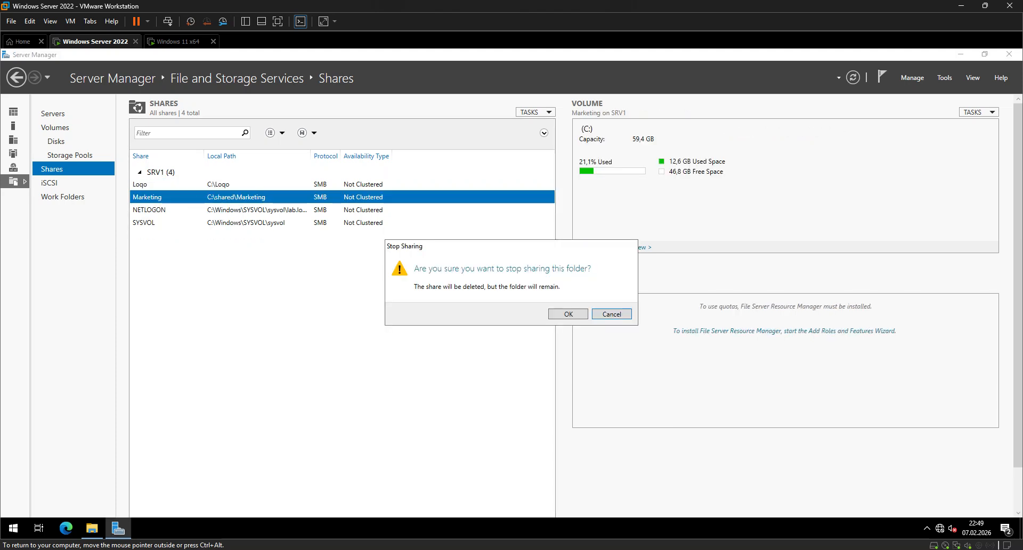
key(Return)
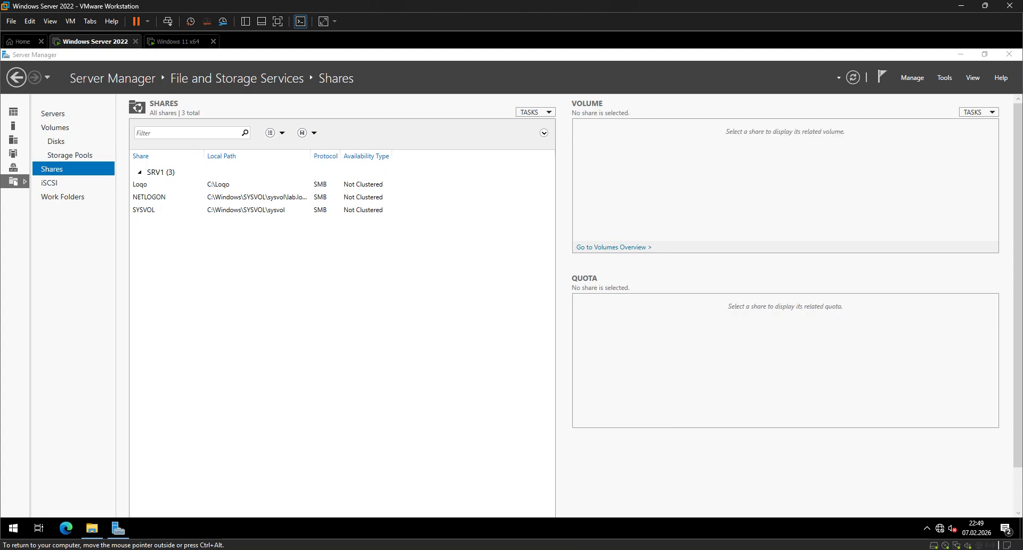
click(154, 185)
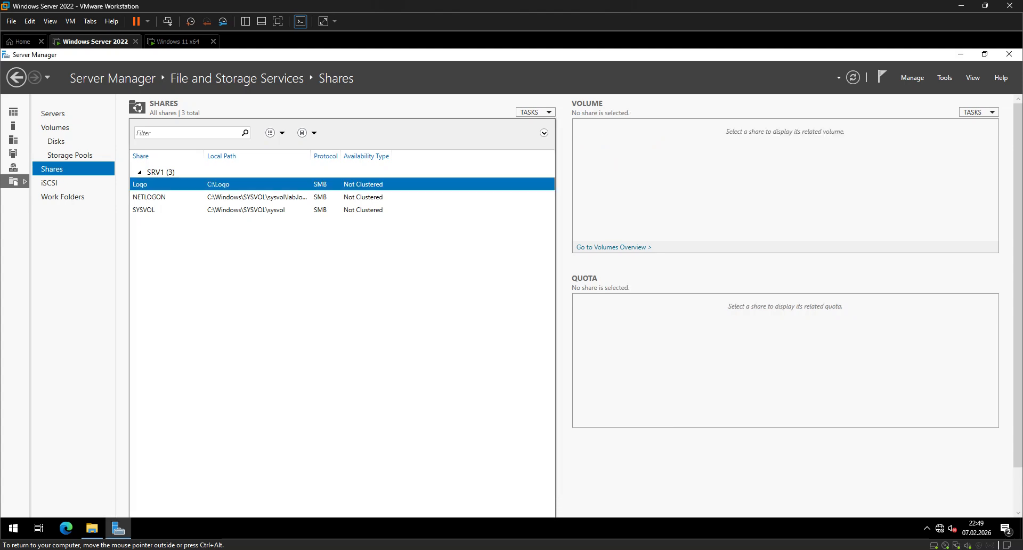
click(155, 197)
click(154, 210)
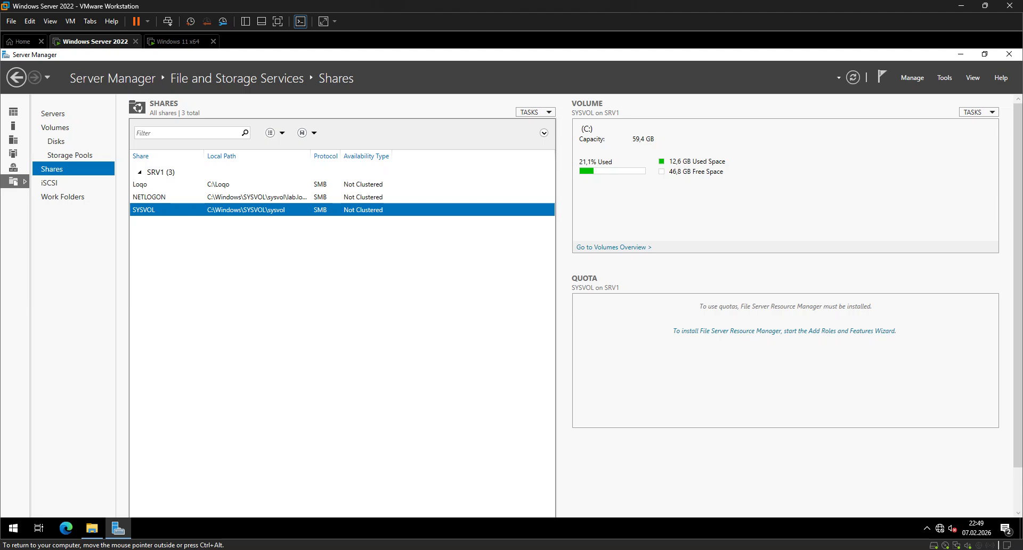
Start a new SMB Share - Quick on SRV1 with C:\shared\hr as its custom location.
right_click(248, 256)
click(285, 263)
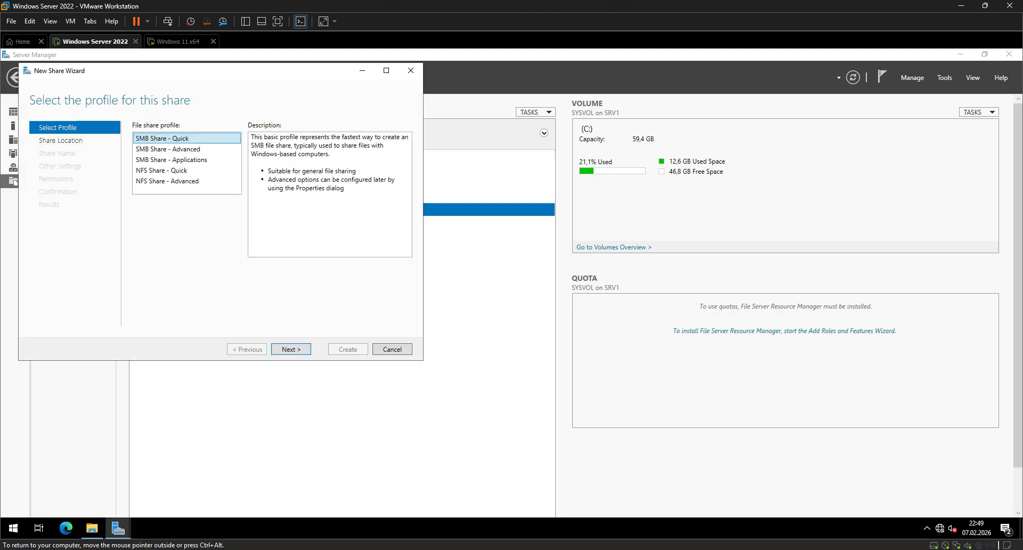
key(Return)
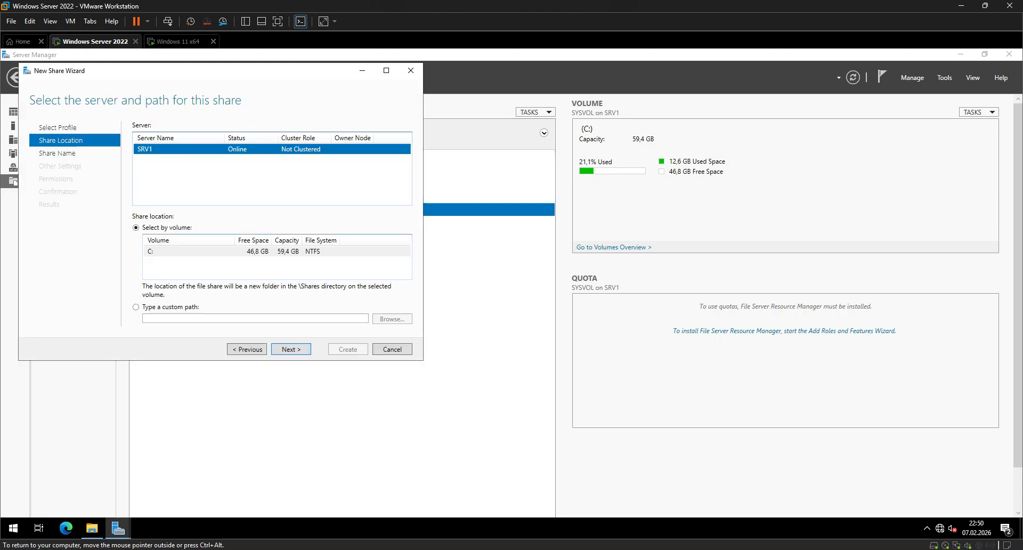
click(392, 318)
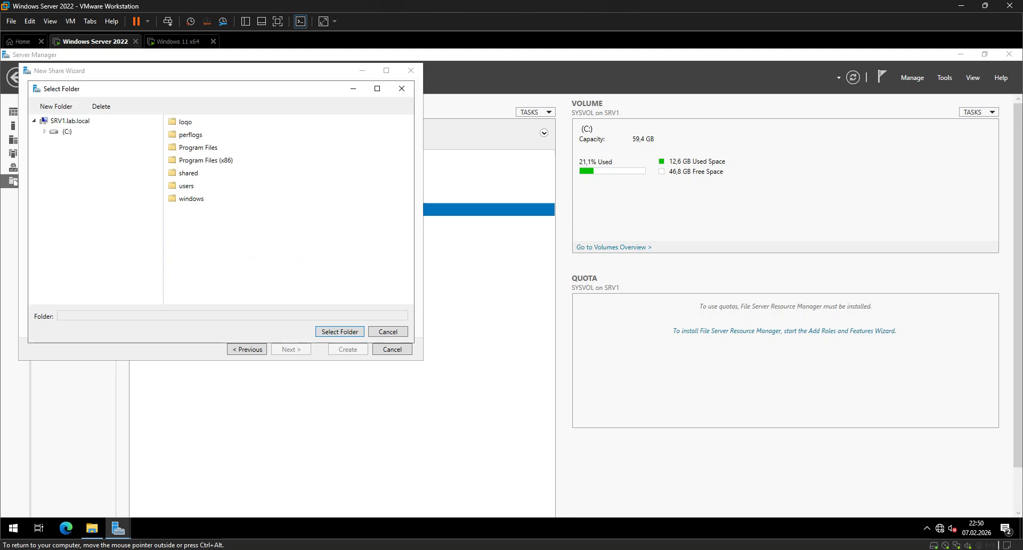
double_click(188, 173)
click(182, 122)
key(Return)
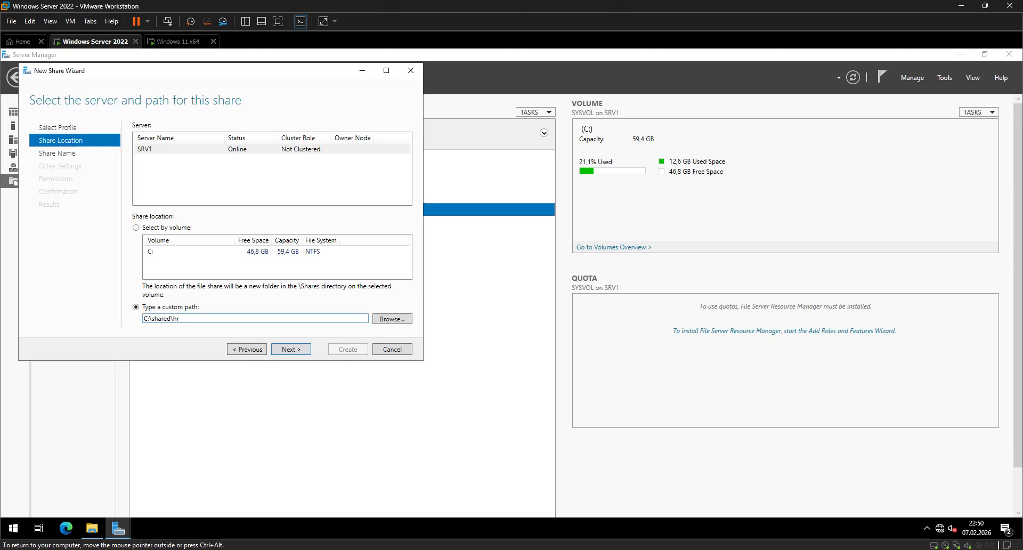
Create the HR share with the default name, settings and permissions, and close the wizard.
key(Return)
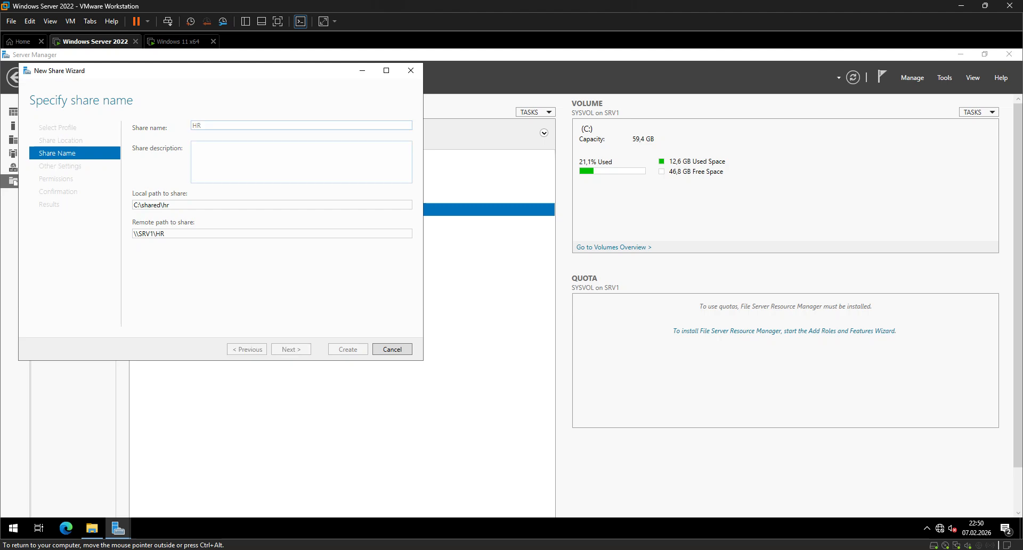
key(Return)
key(Return)
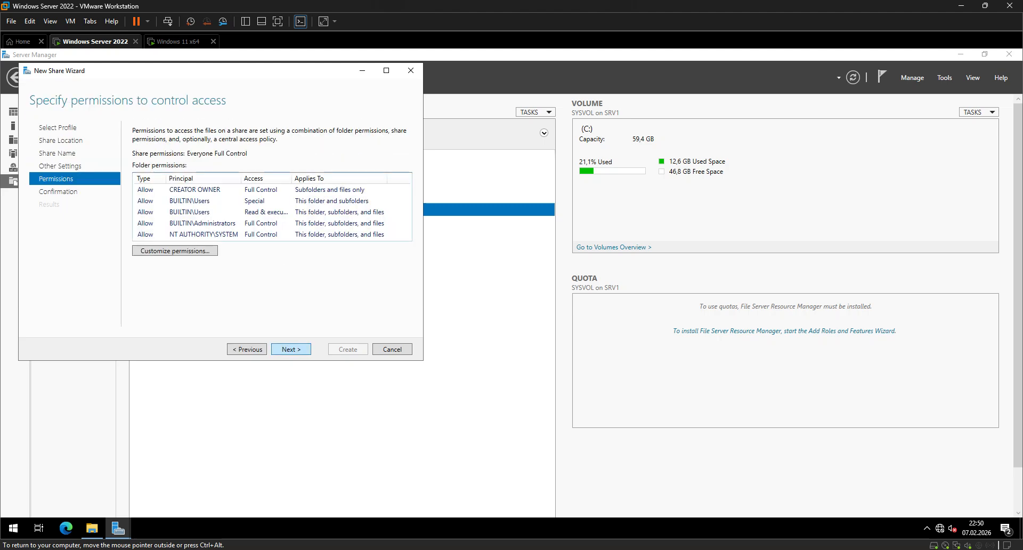
key(Return)
key(Return)
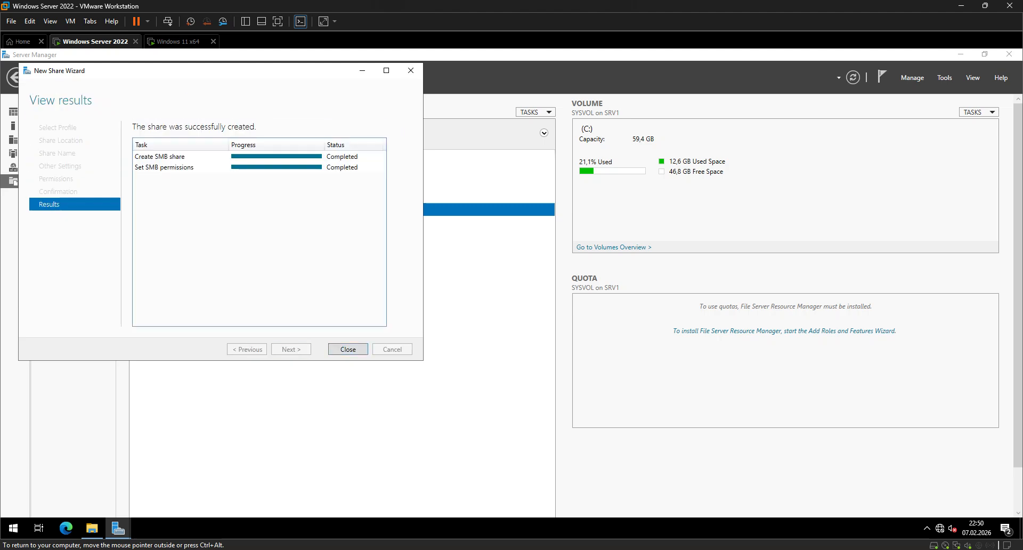
key(Return)
Start another SMB Share - Quick on SRV1 with C:\shared\it as its custom location.
right_click(198, 244)
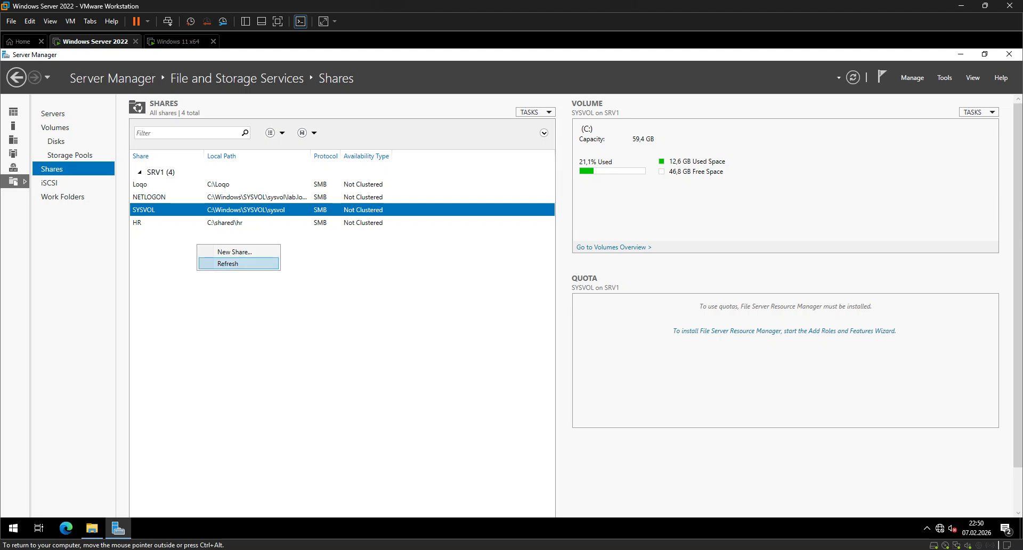
click(224, 251)
key(Return)
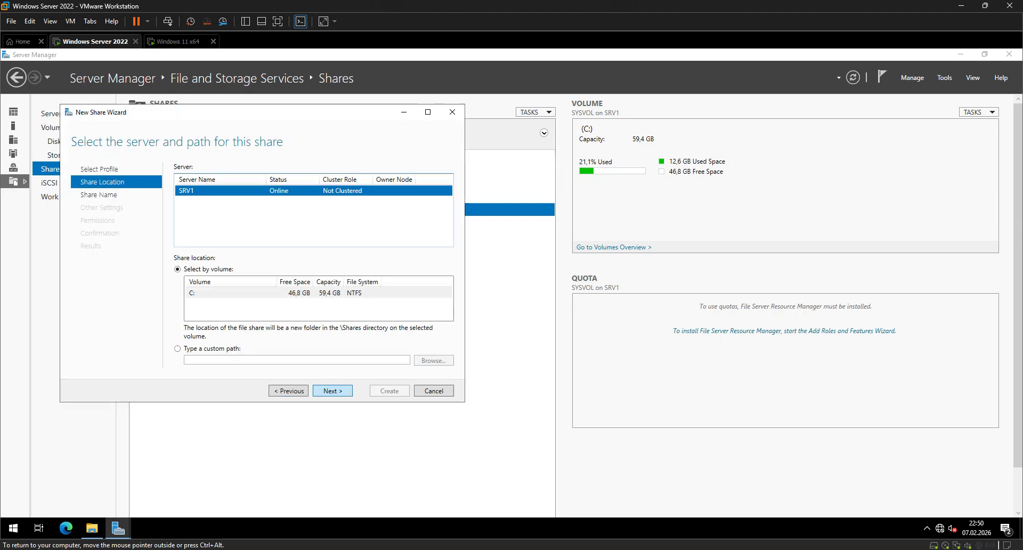
click(177, 348)
click(433, 361)
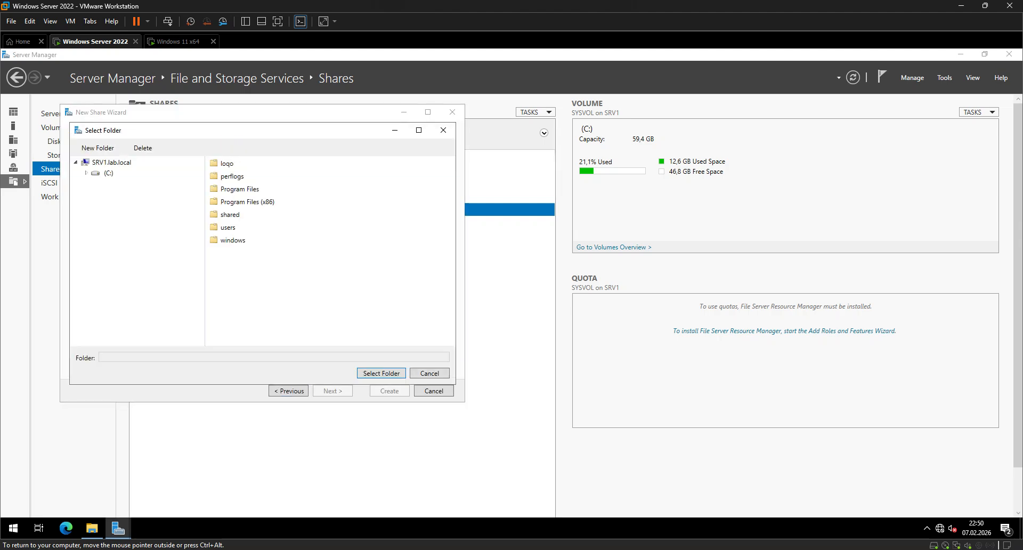
click(230, 215)
double_click(230, 215)
click(223, 176)
click(381, 374)
Create the IT share with the default name, settings and permissions, and close the wizard.
key(Return)
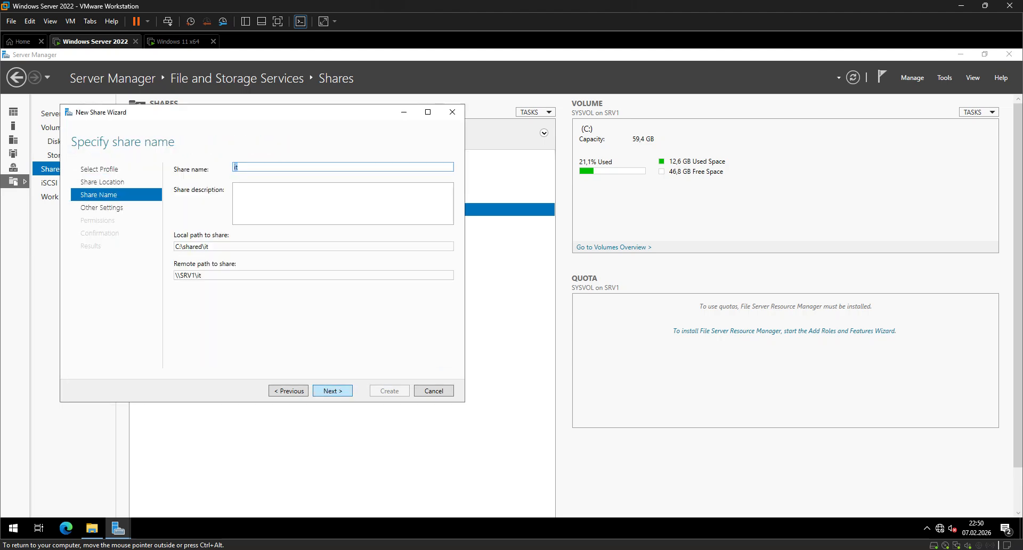
key(Return)
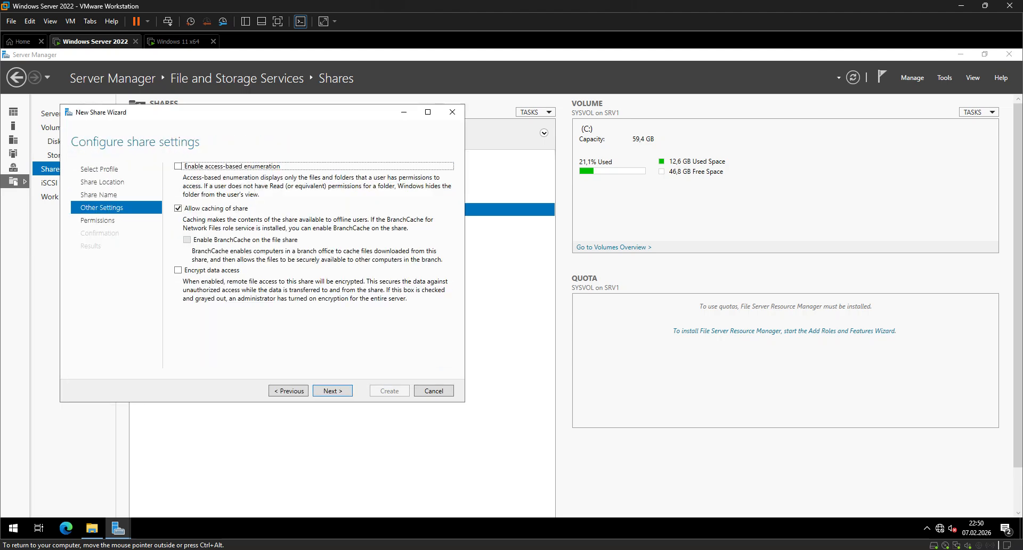
key(Return)
key(Return)
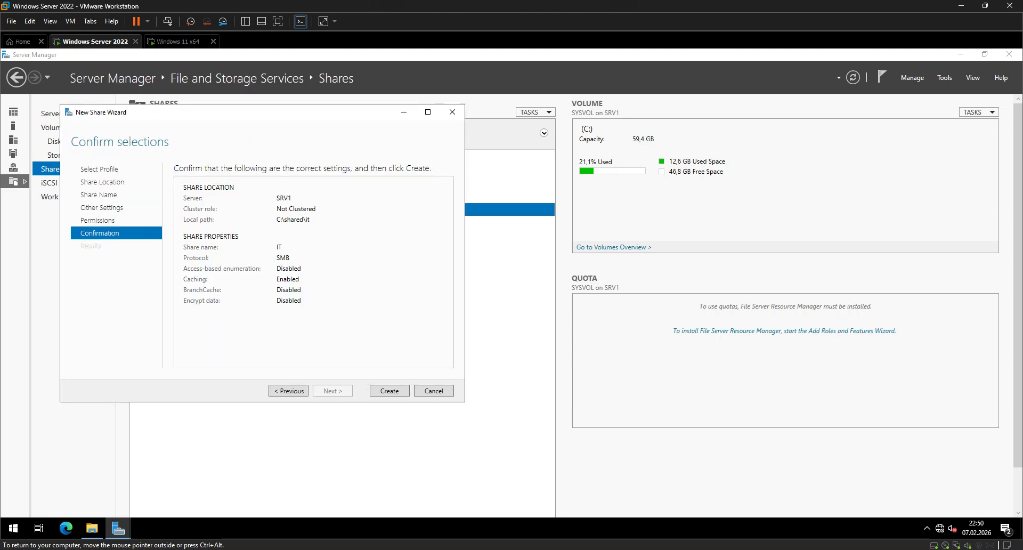
key(Return)
key(Return)
Start another SMB Share - Quick on SRV1 with C:\shared\Marketing as its custom location.
right_click(253, 286)
click(288, 293)
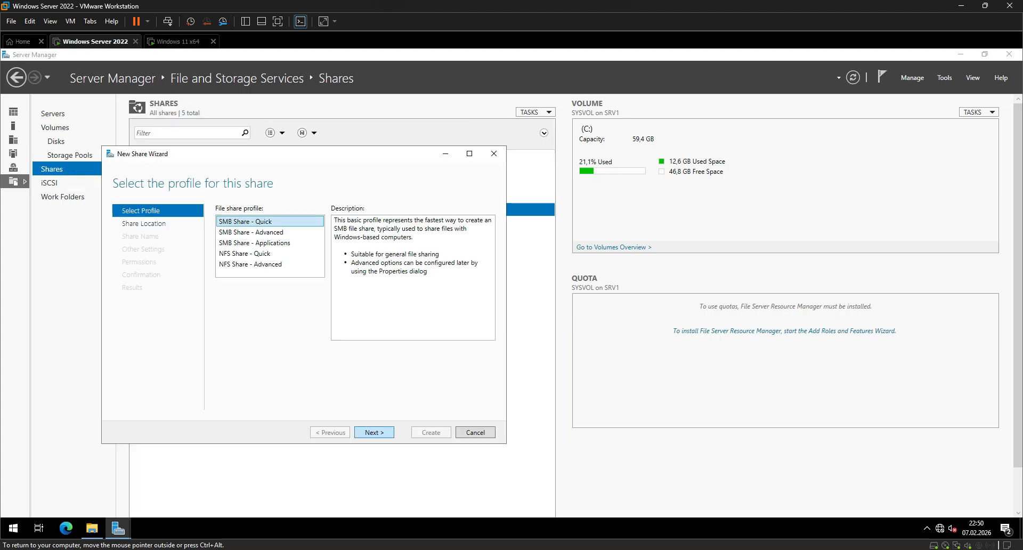
click(374, 432)
click(253, 390)
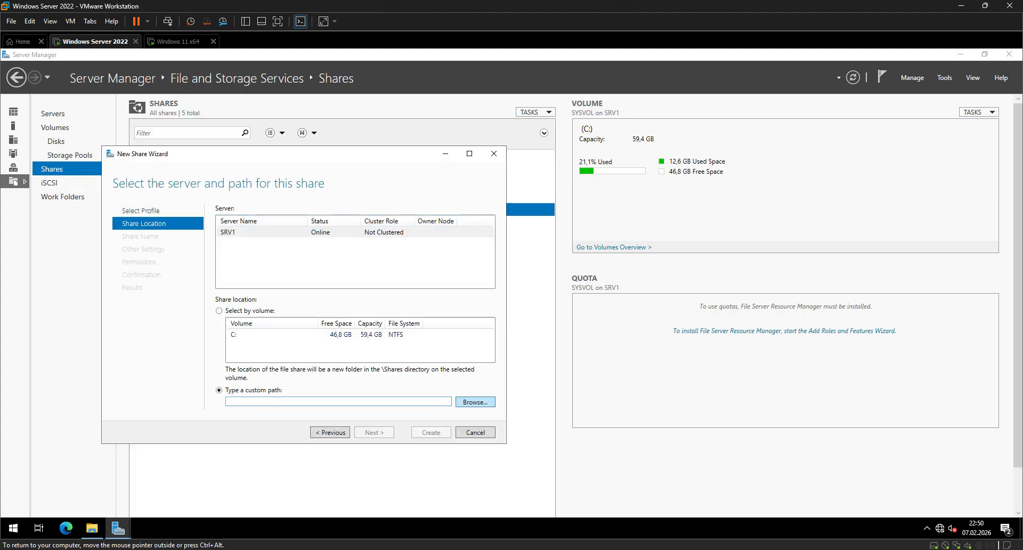
click(475, 401)
click(269, 256)
double_click(269, 256)
click(277, 230)
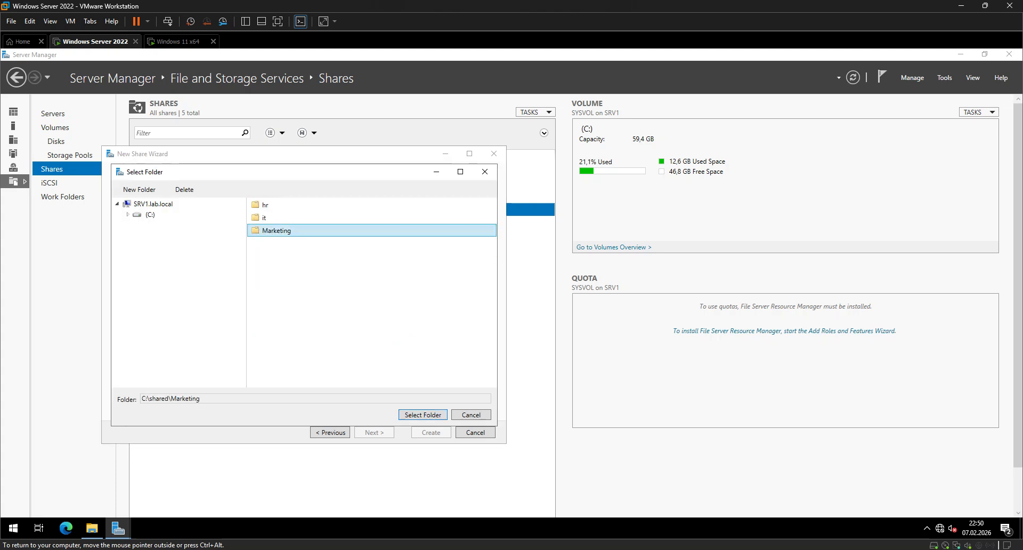
click(422, 414)
Create the Marketing share with the default name, settings and permissions, and close the wizard.
click(374, 432)
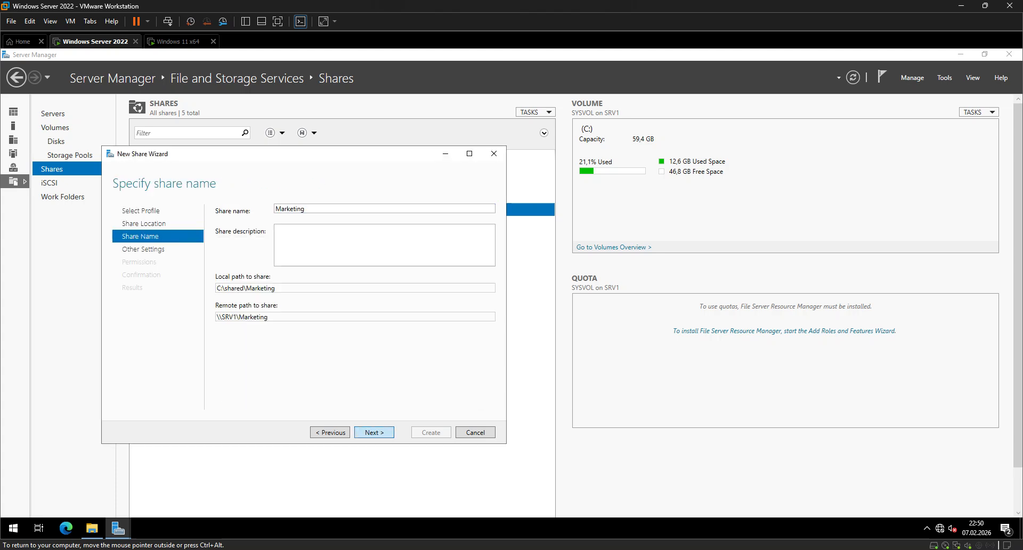
click(374, 432)
click(374, 432)
click(374, 432)
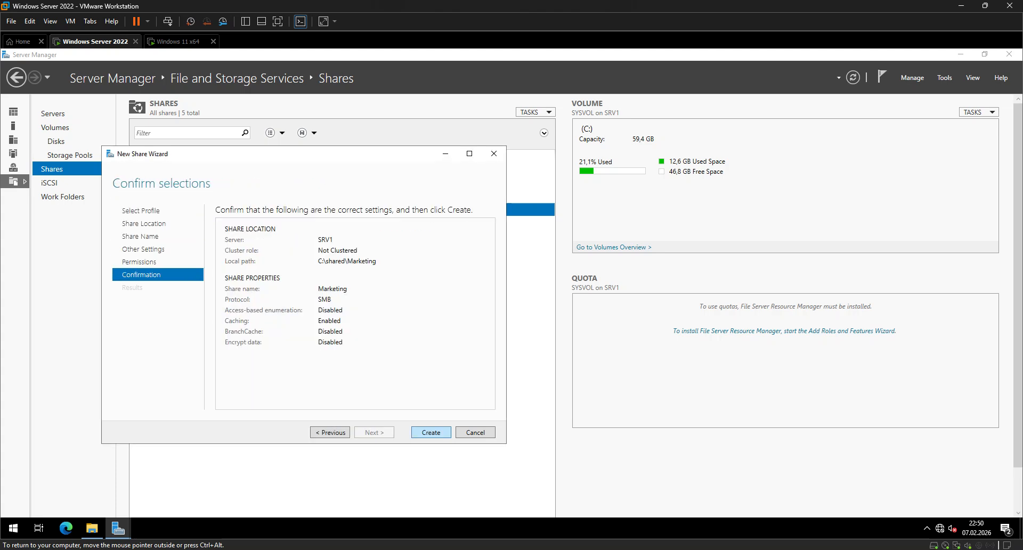
click(430, 432)
click(431, 432)
click(180, 41)
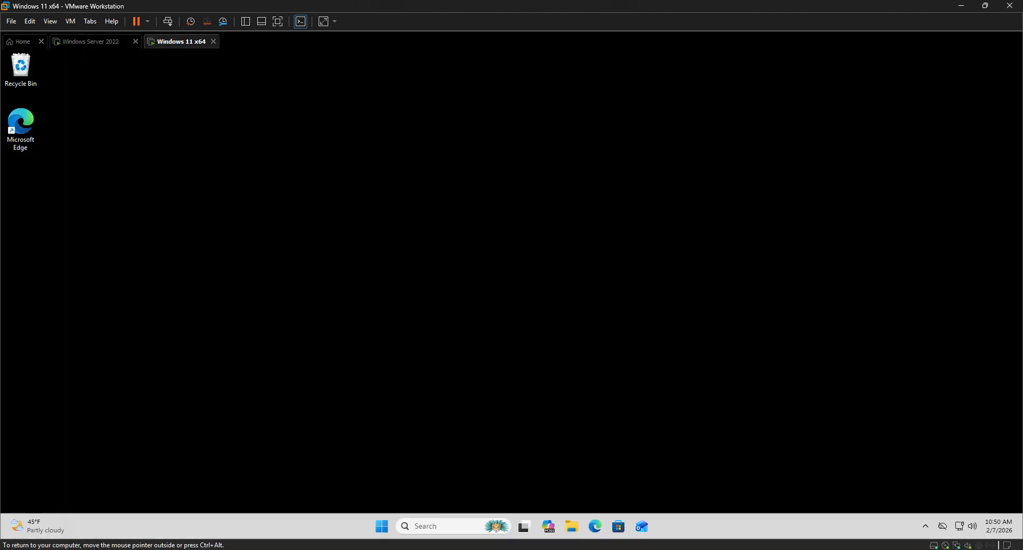
click(90, 42)
Start a new SMB Share - Quick on SRV1 with the parent folder C:\shared as its custom location.
right_click(221, 267)
click(237, 273)
click(291, 349)
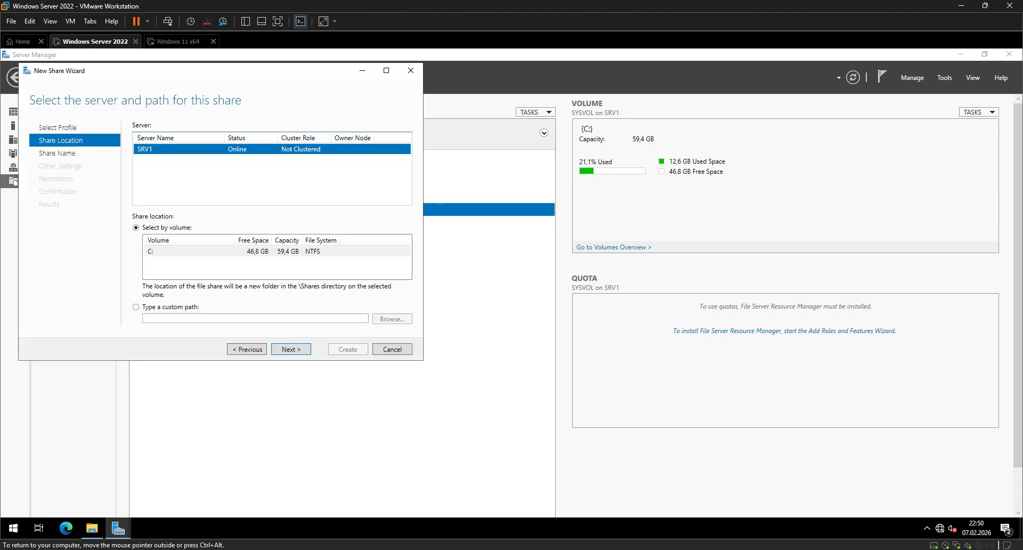
click(136, 306)
click(391, 319)
click(188, 173)
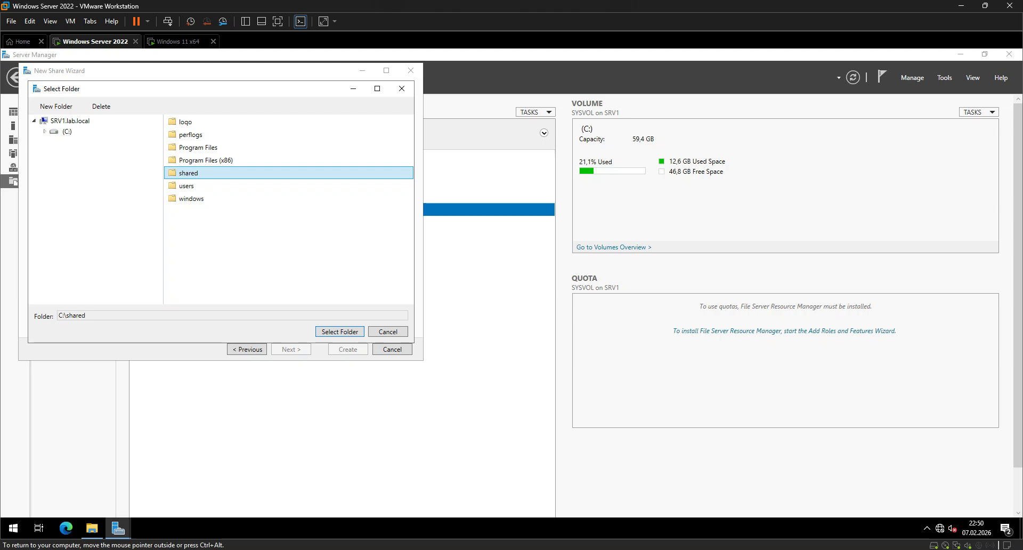
click(339, 331)
Create the share named shared with the default settings and permissions, and close the wizard.
click(290, 349)
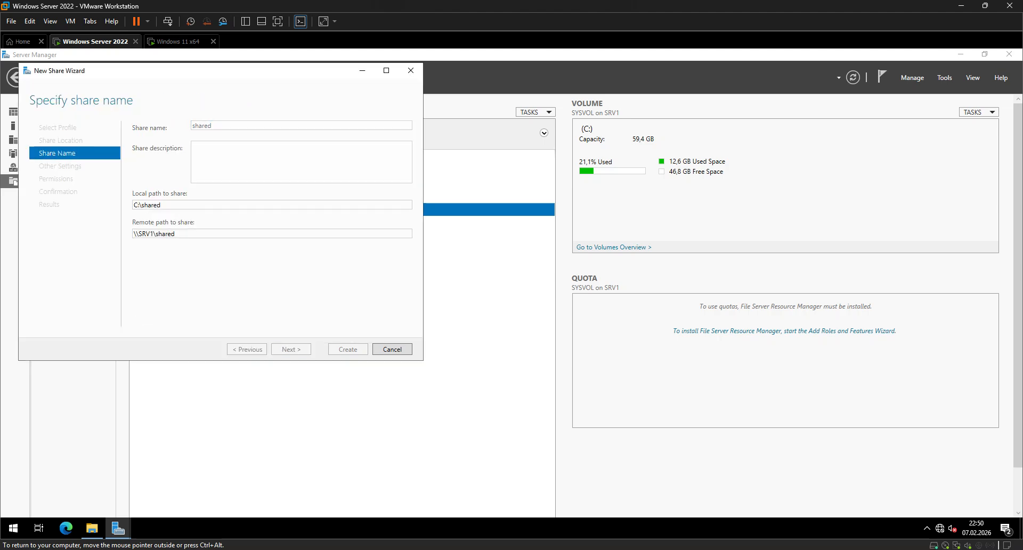
click(291, 349)
click(290, 348)
click(290, 349)
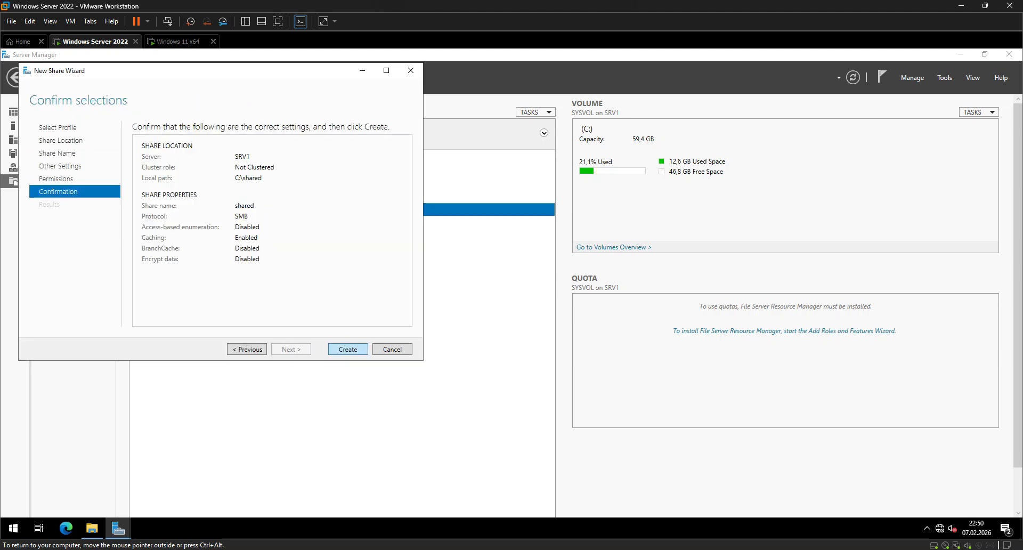
click(347, 349)
click(348, 349)
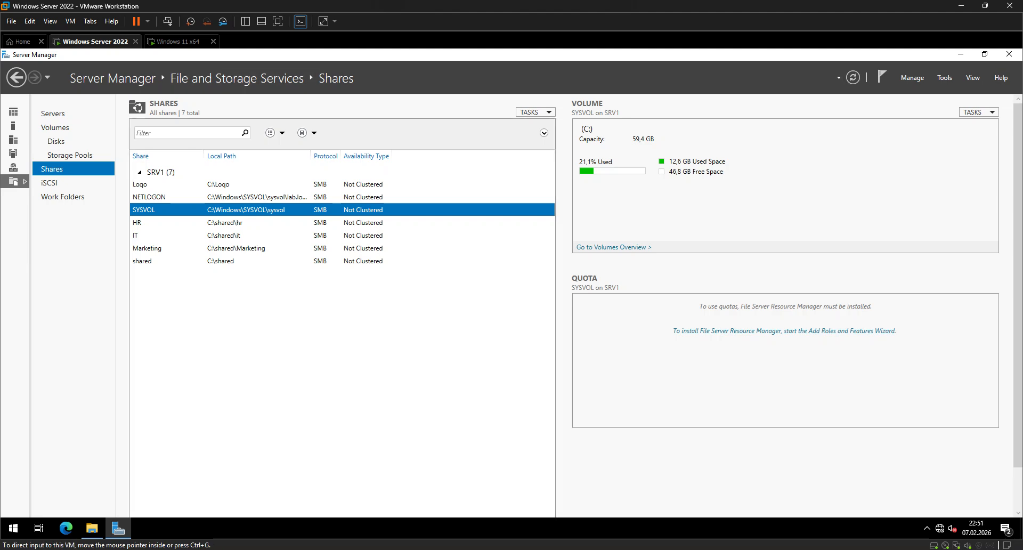
click(179, 41)
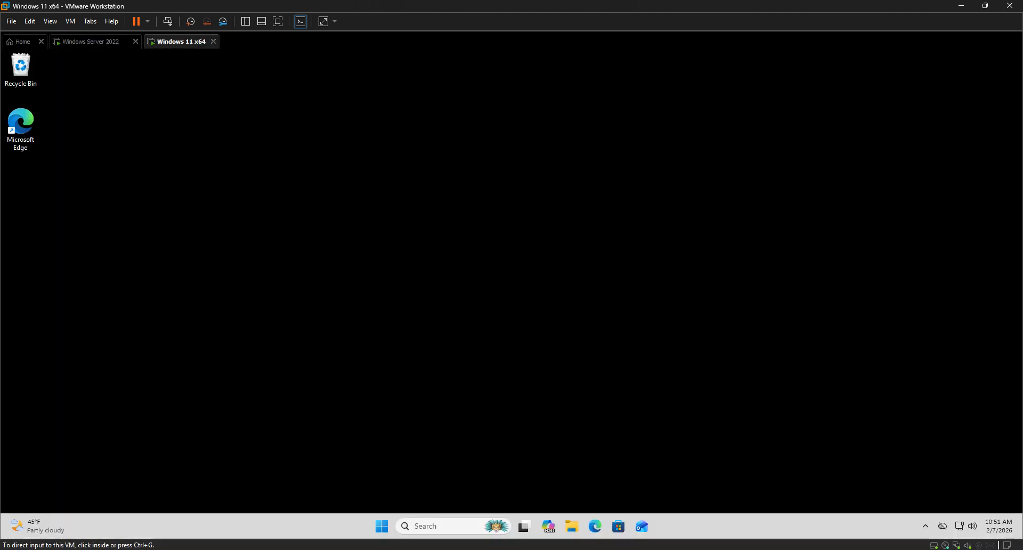
click(95, 41)
Open Active Directory Users and Computers on the server by running dsa.msc.
key(super+r)
text(dsa)
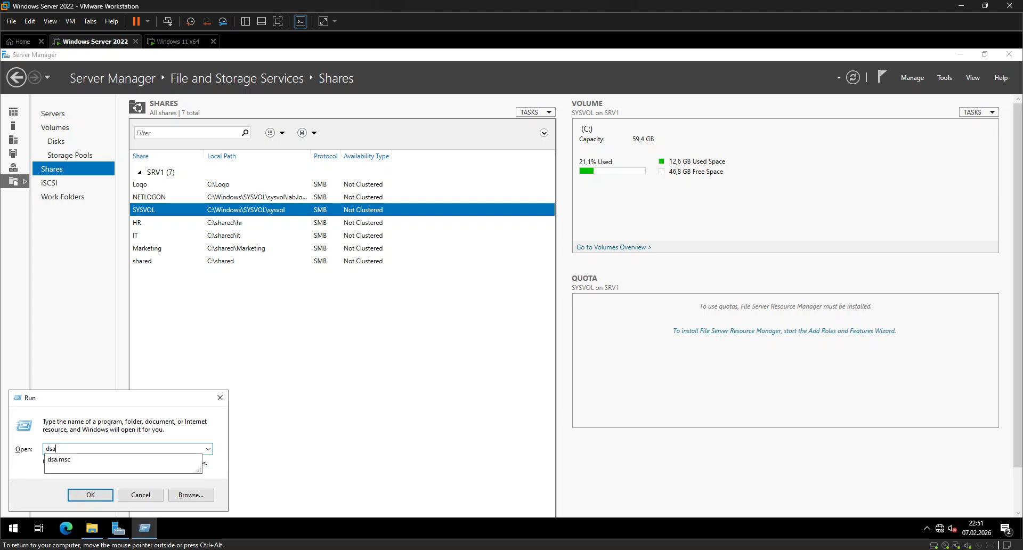
key(Down)
key(Return)
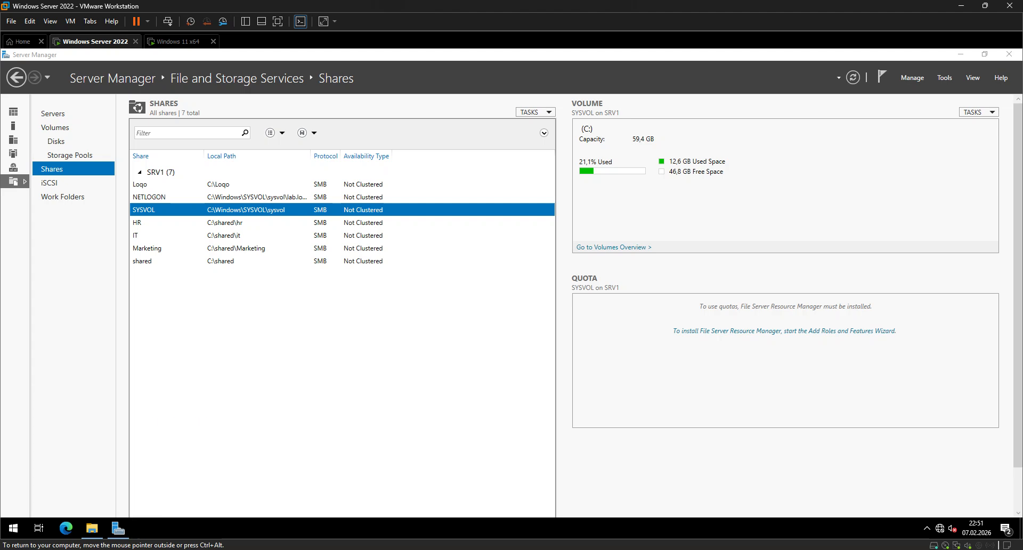
Review the Marketing, IT Staff and HR Staff security groups under lab.local and check the members of IT Staff.
click(134, 117)
click(129, 138)
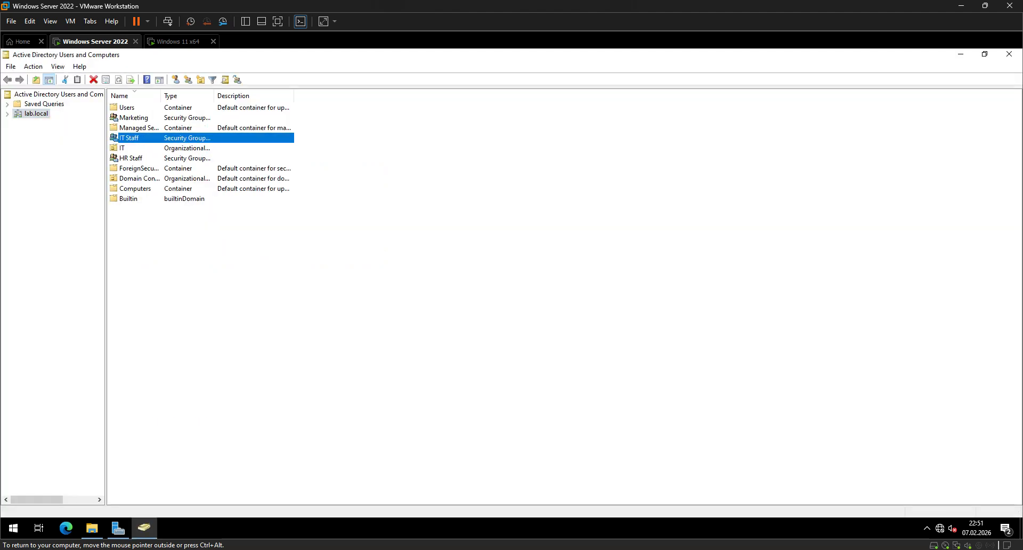
click(131, 159)
double_click(129, 138)
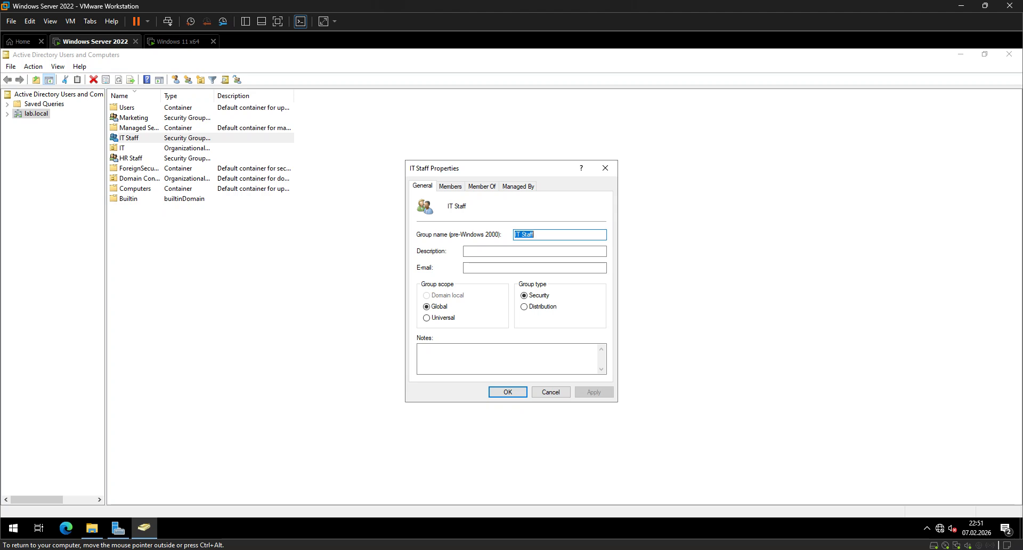
click(450, 187)
click(605, 168)
click(178, 42)
click(91, 42)
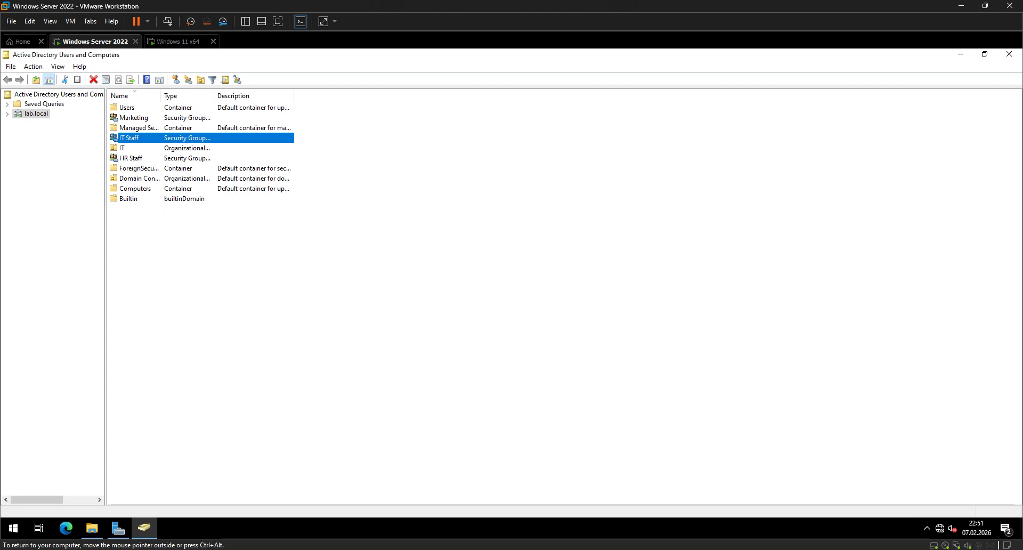
Switch to Server Manager and open the customizable folder permissions of the IT share in an enlarged window.
click(118, 527)
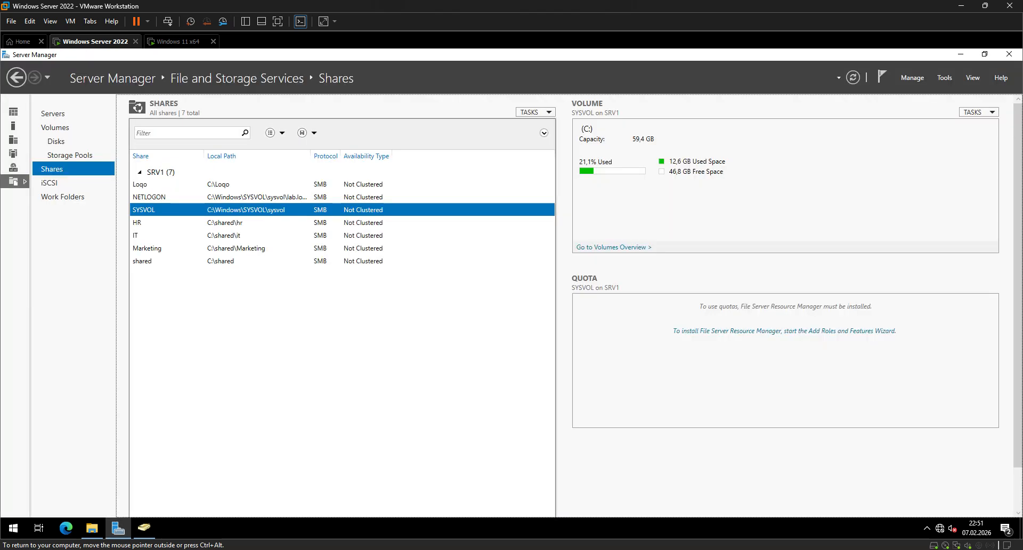
click(223, 236)
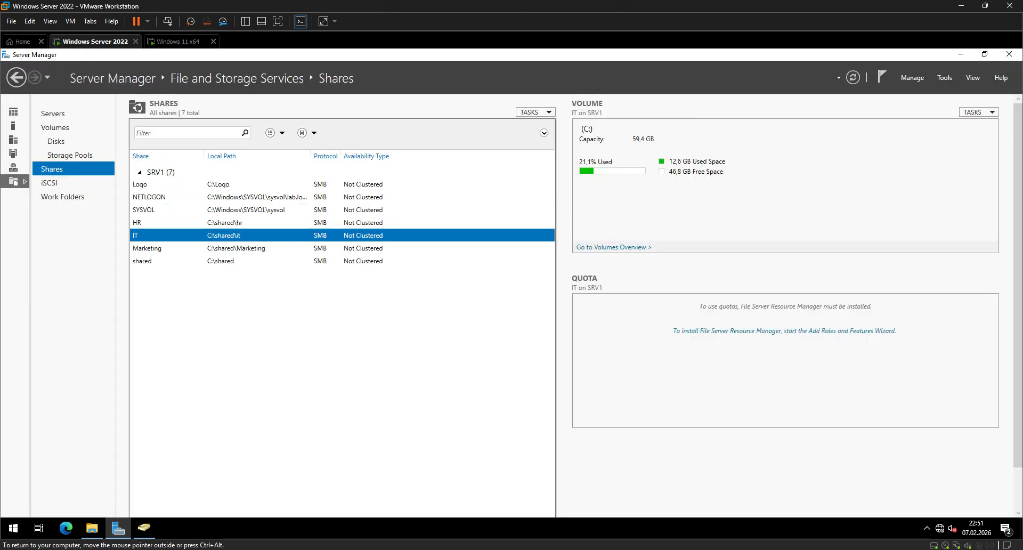
click(224, 261)
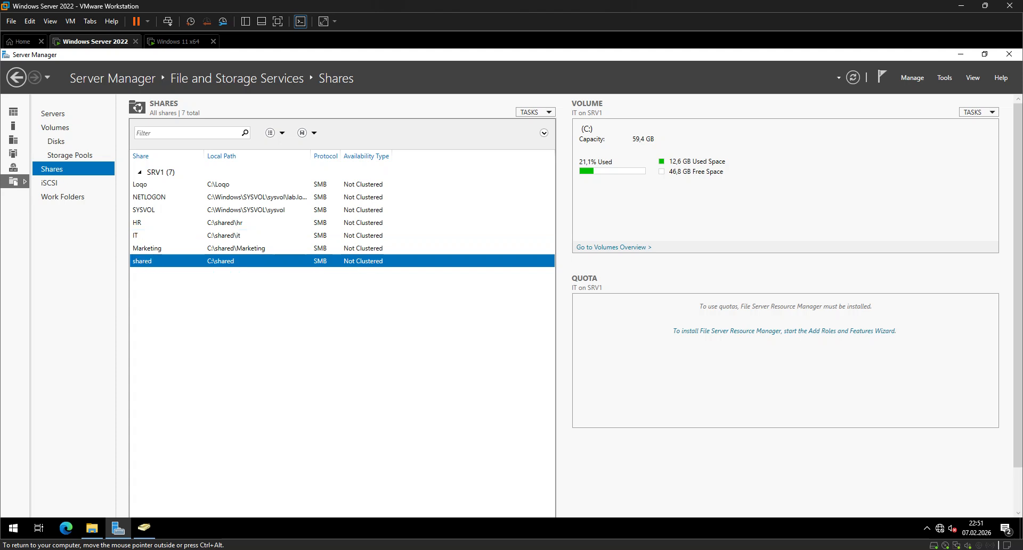
click(224, 235)
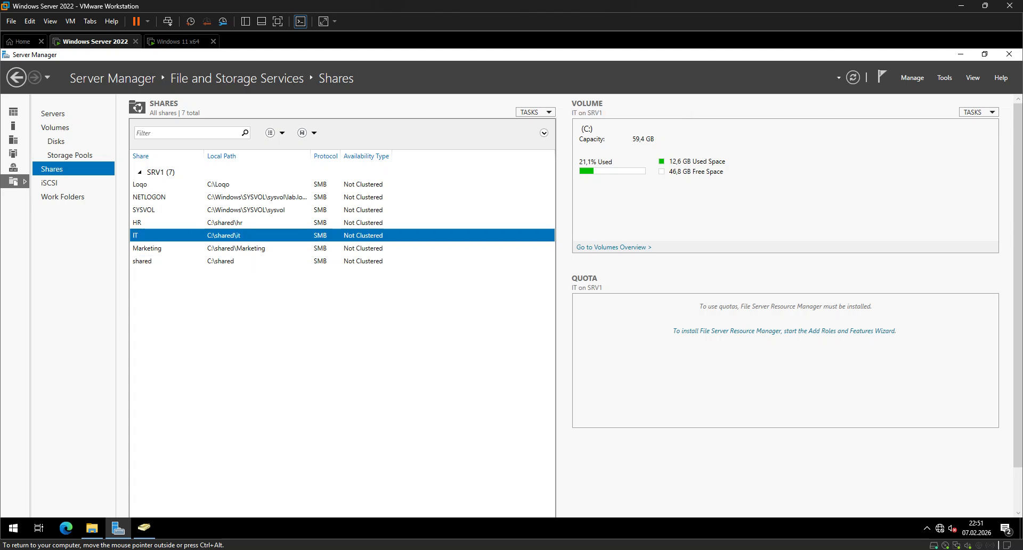
right_click(138, 236)
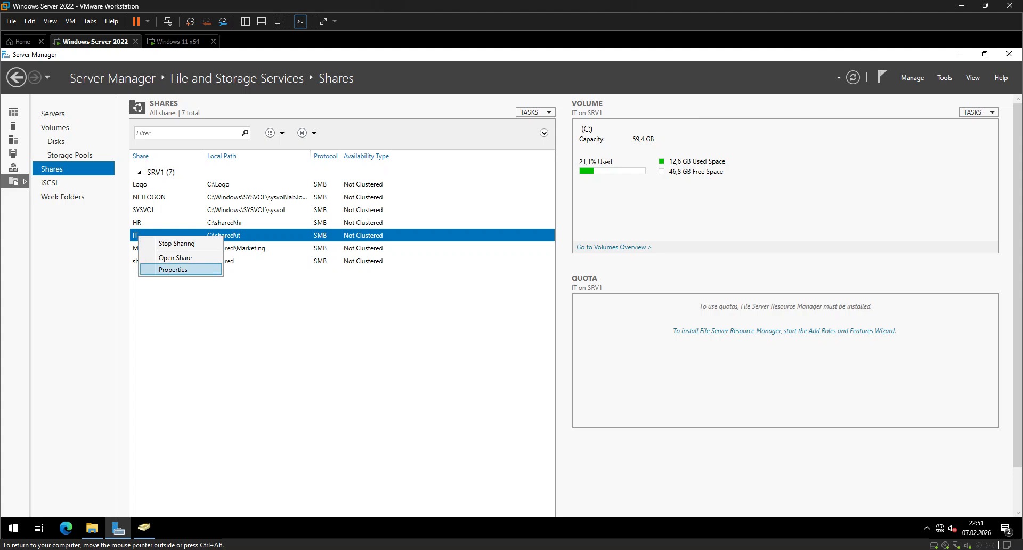
click(173, 269)
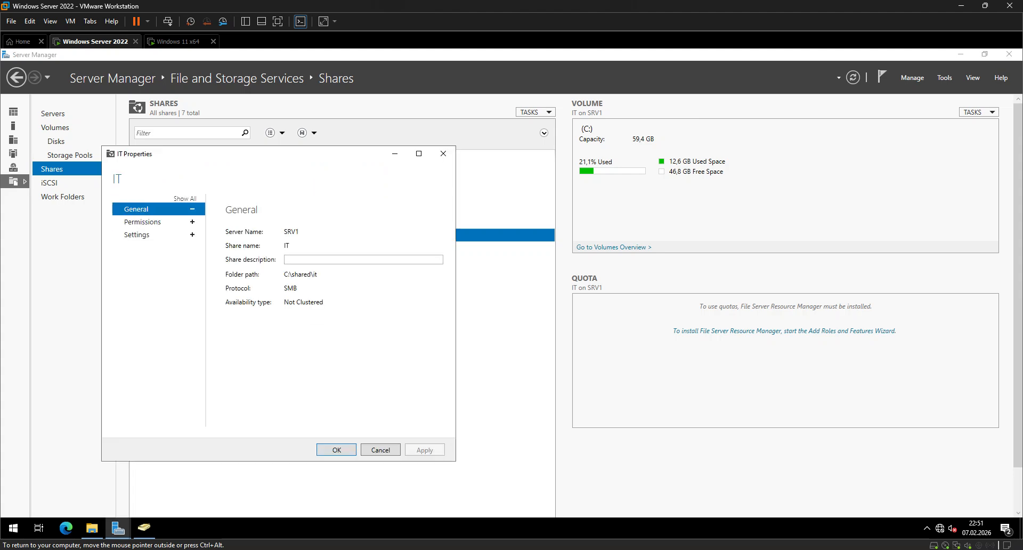
click(142, 222)
click(418, 154)
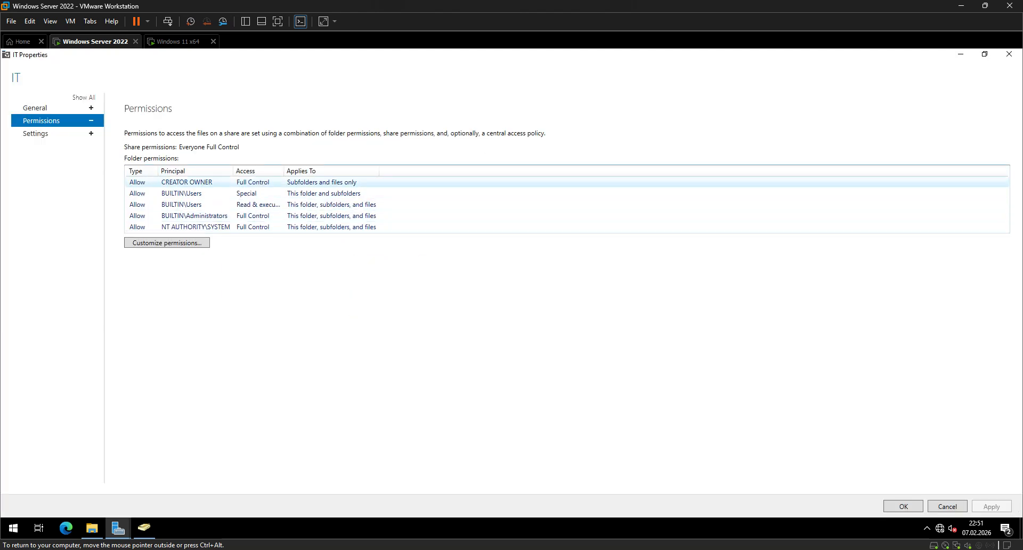
click(167, 242)
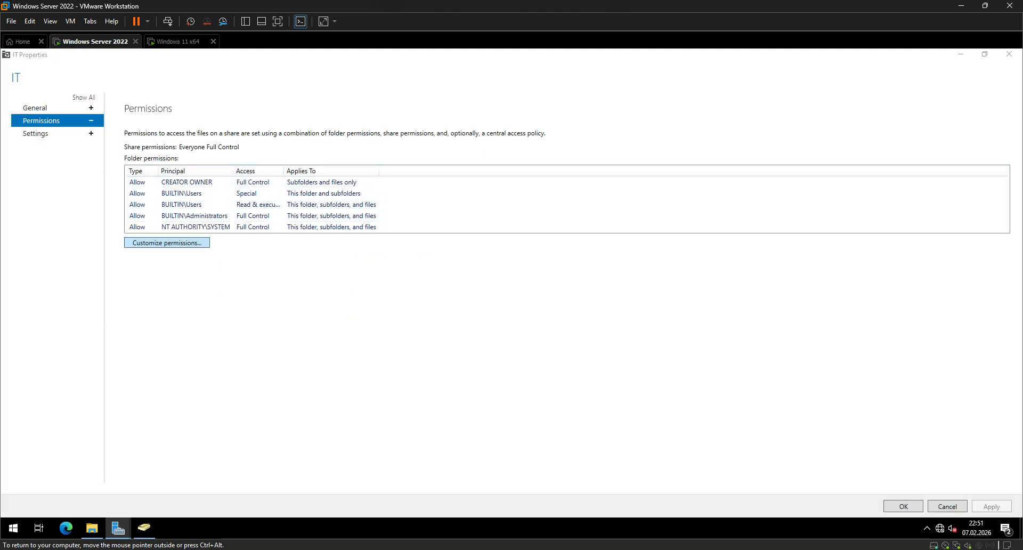
click(678, 150)
Add a new permission entry on C:\shared\it with the IT Staff group as its principal.
click(32, 452)
click(340, 159)
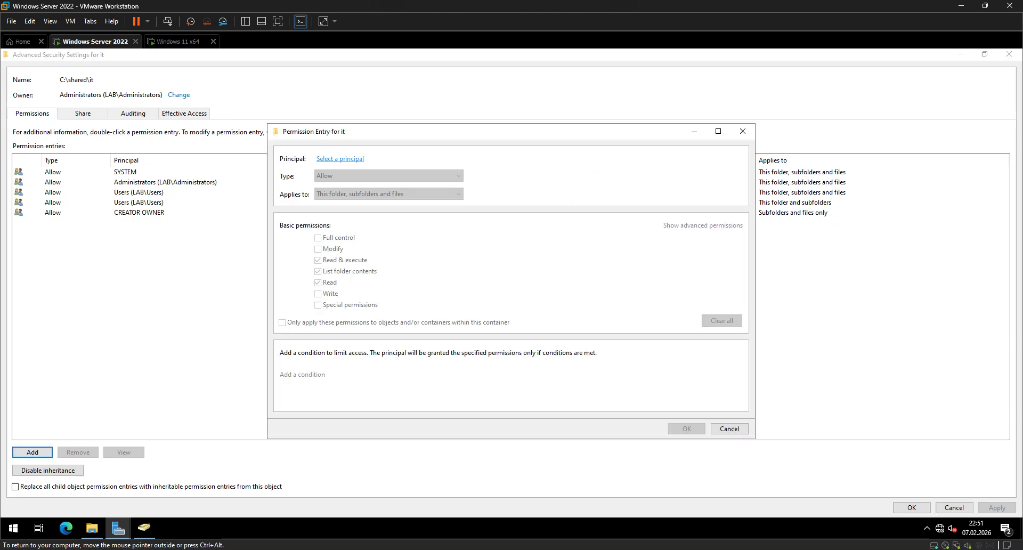
text(IT)
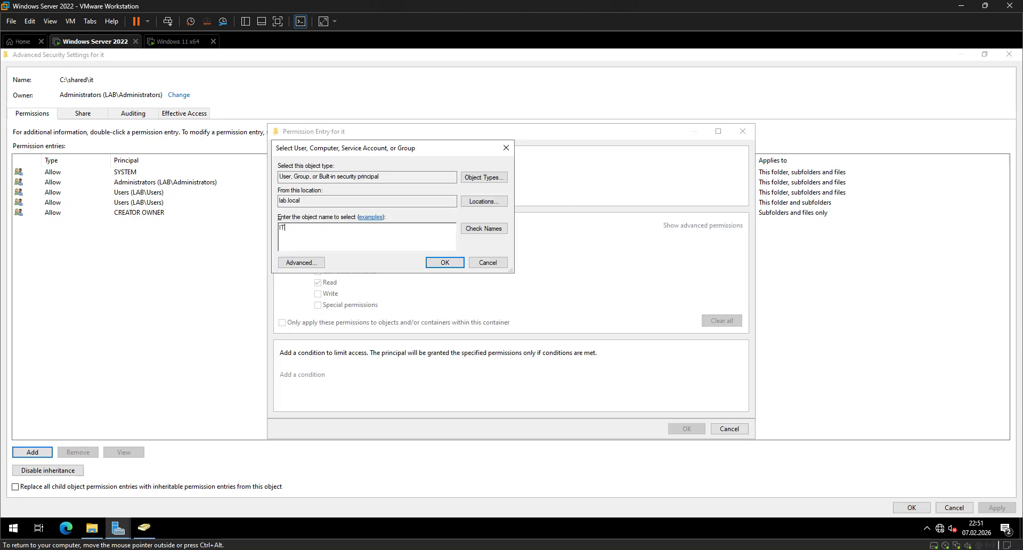
key(ctrl+k)
key(Return)
Make the IT Staff entry deny Full control on this folder, subfolders and files.
click(388, 175)
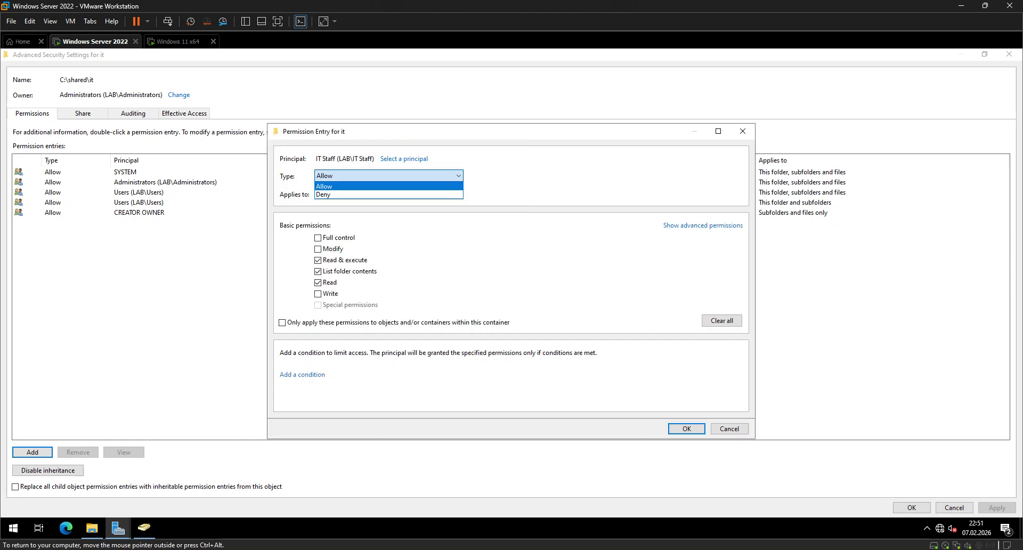
click(323, 195)
click(318, 237)
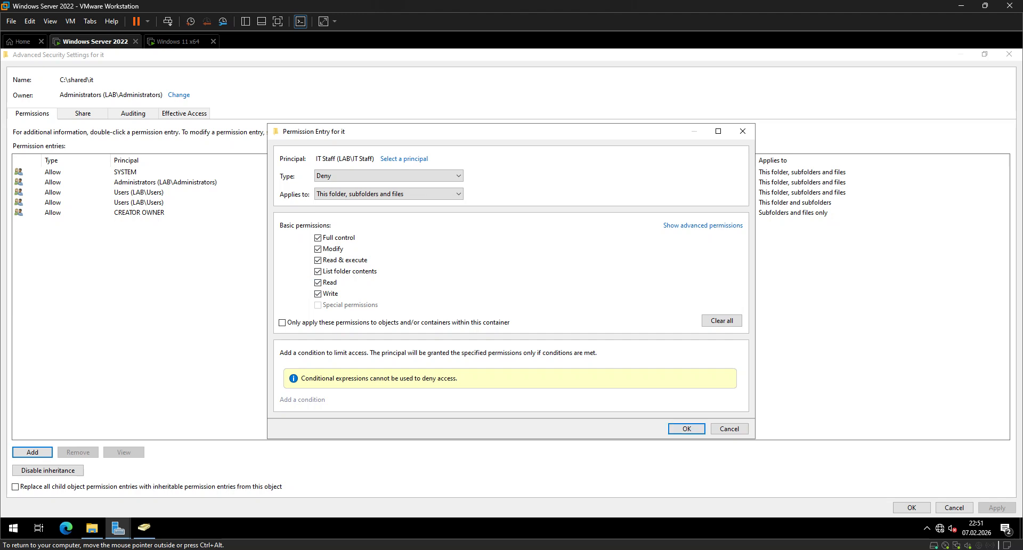
click(388, 193)
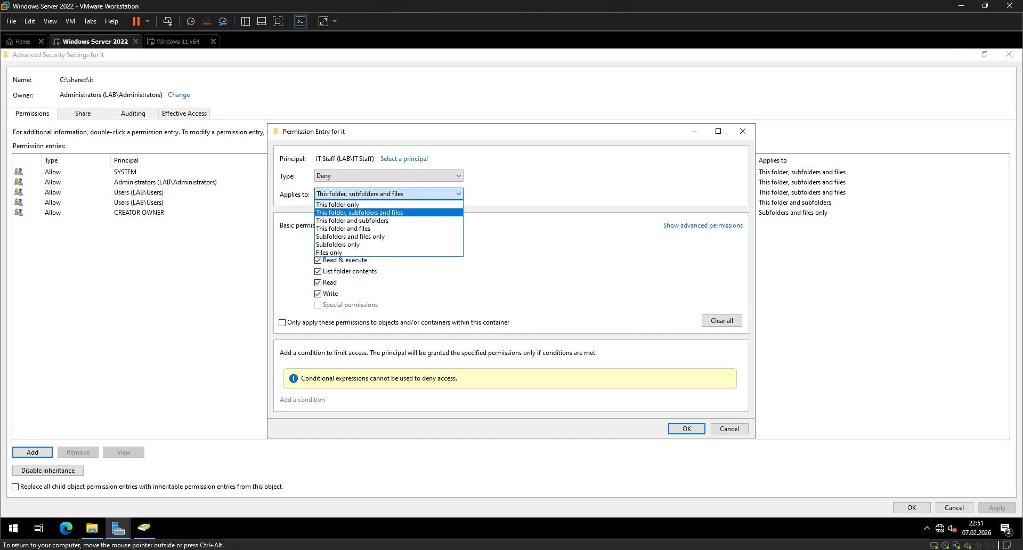
click(360, 212)
click(686, 428)
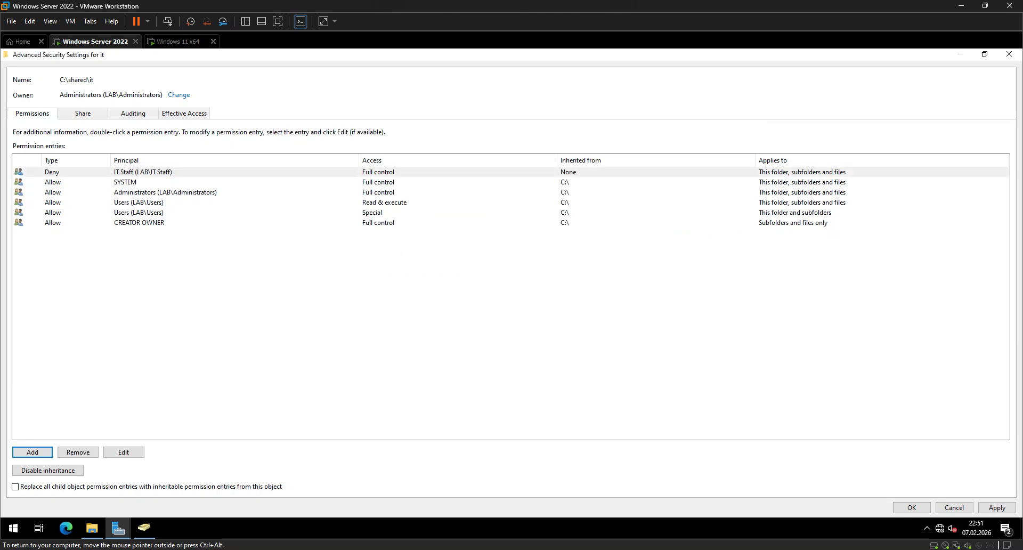
Apply the IT Staff deny entry, accept the security confirmation, and save and close the IT share's properties.
click(997, 507)
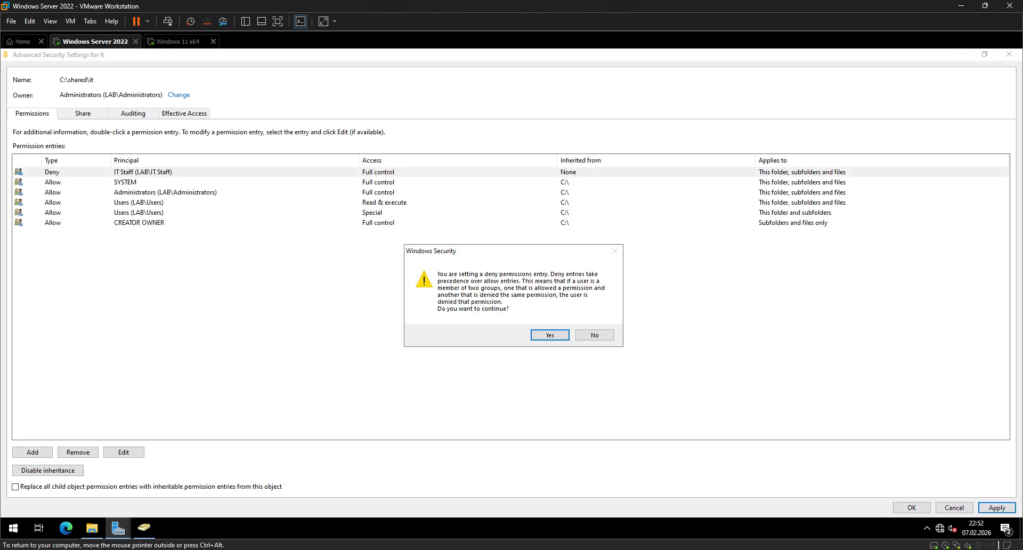
click(550, 335)
click(911, 507)
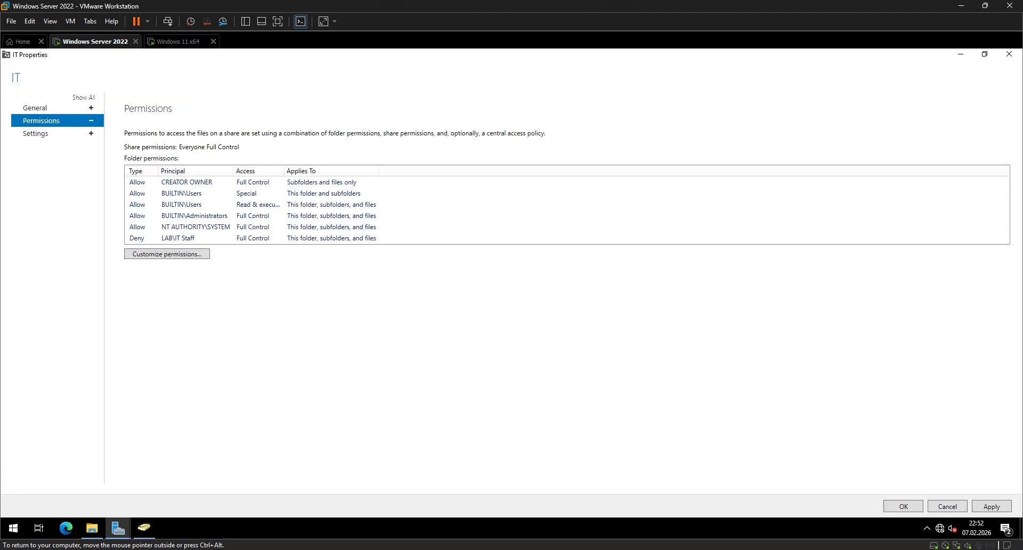
click(991, 506)
click(902, 507)
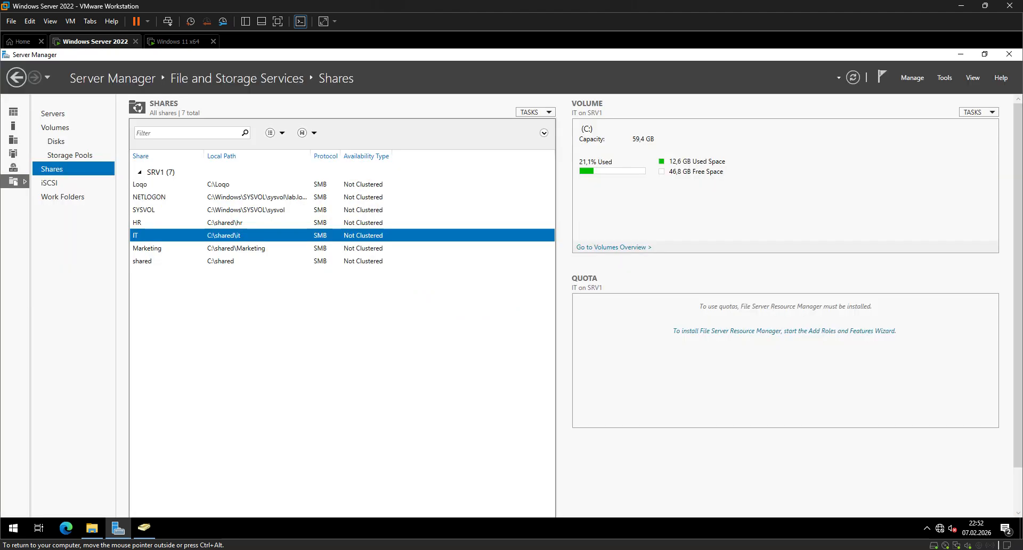
In File Explorer, look up the network path of C:\Shared\IT in its sharing properties and copy it.
click(92, 528)
click(35, 204)
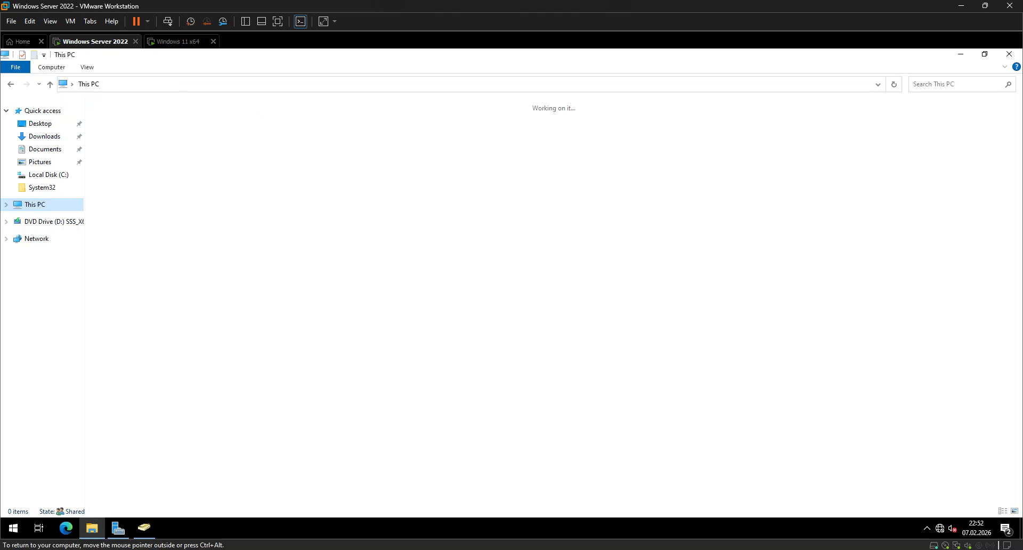
double_click(248, 198)
double_click(353, 127)
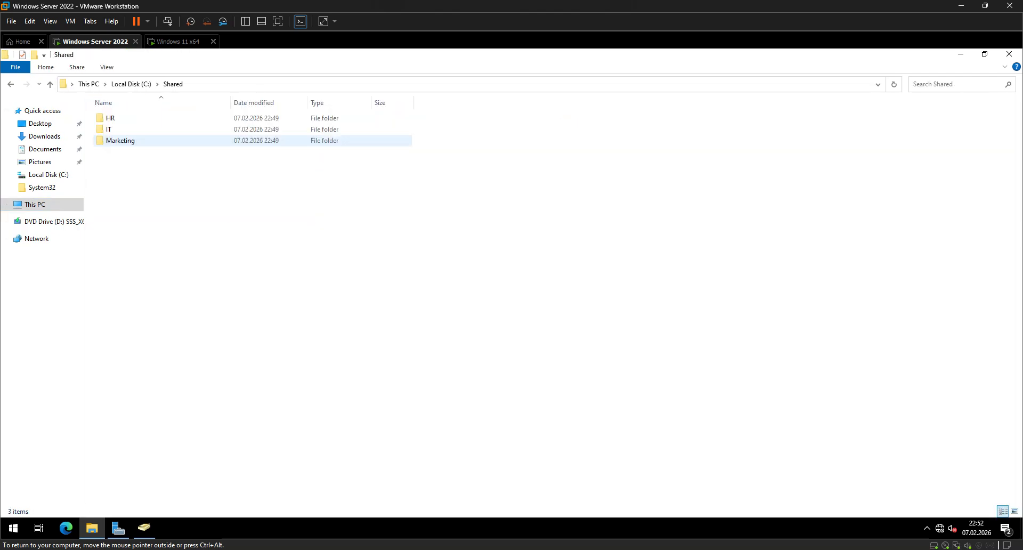
double_click(353, 130)
key(BackSpace)
right_click(106, 130)
click(139, 309)
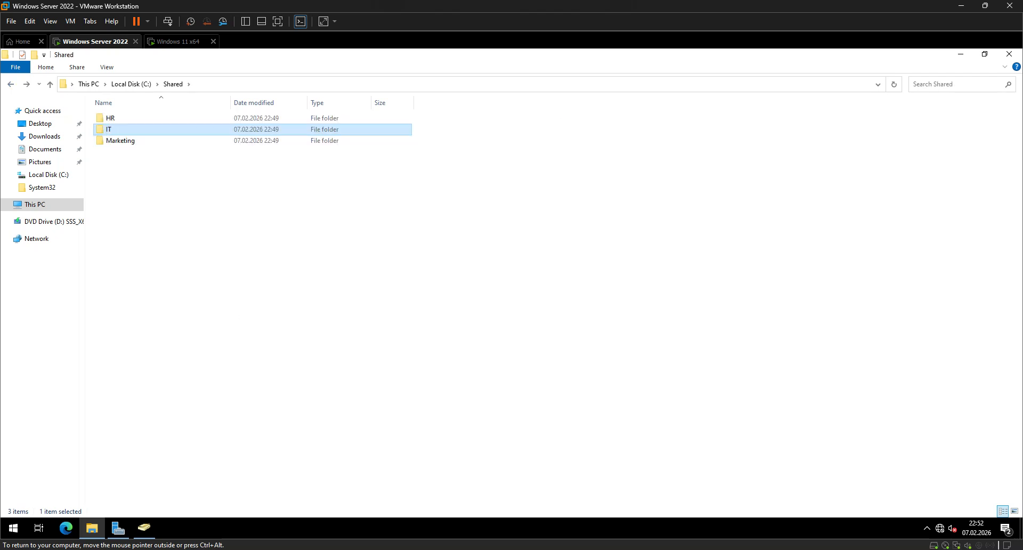
click(154, 157)
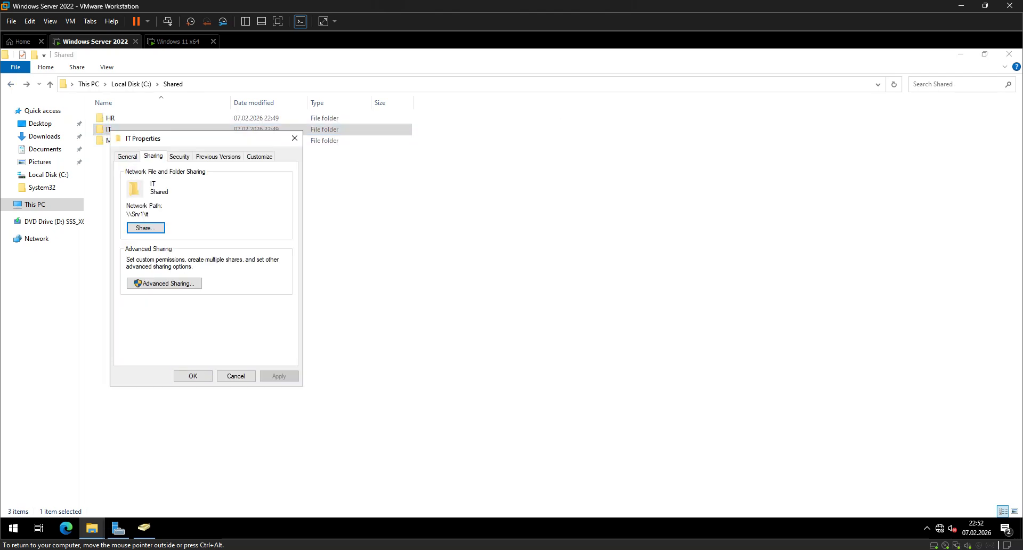
double_click(138, 214)
key(ctrl+c)
Switch to the Windows 11 client and try to open the network share \\Srv1\it.
click(178, 42)
key(super+r)
key(ctrl+v)
key(Return)
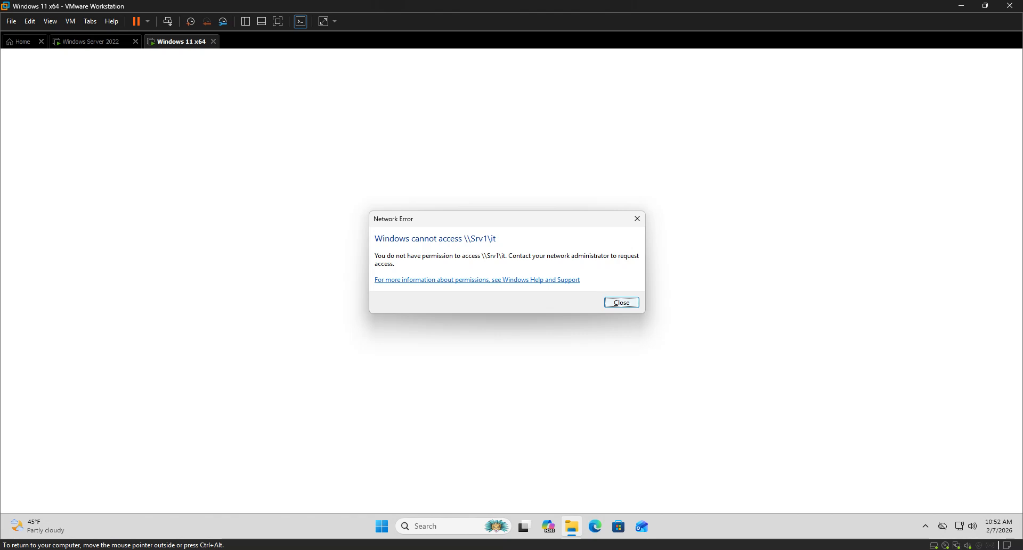
drag(490, 220, 438, 207)
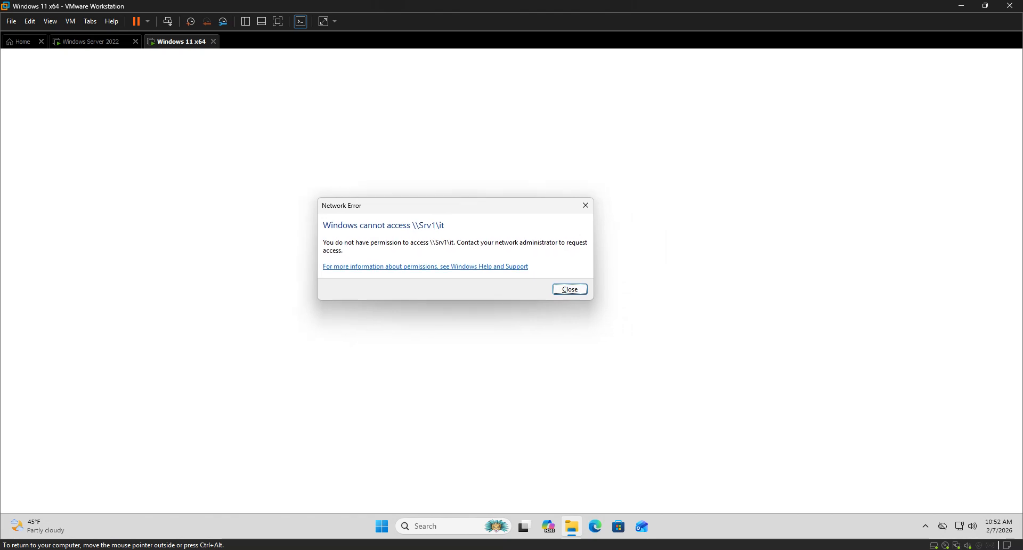
key(Return)
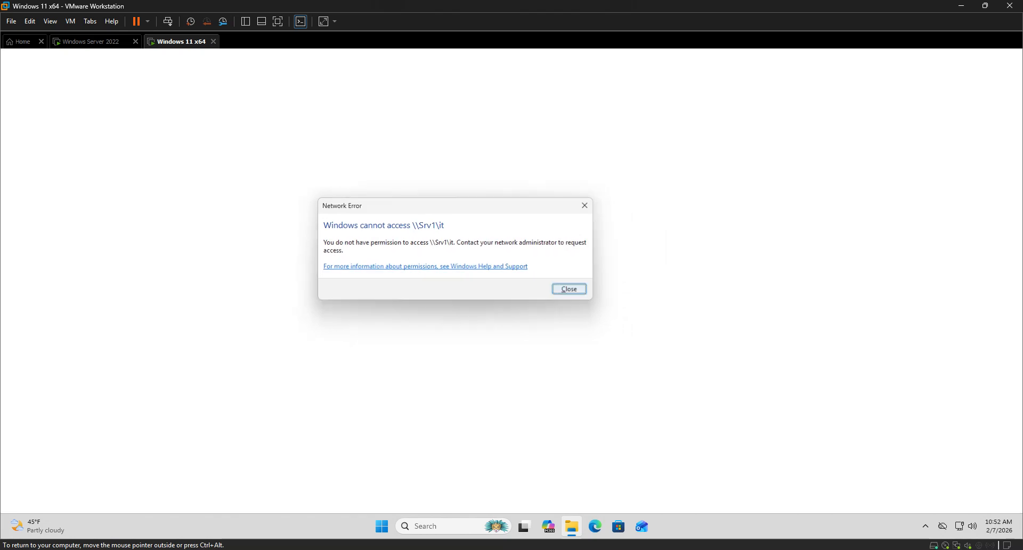
Open the HR share on Srv1 from the client to test its access, and close its window.
key(super+r)
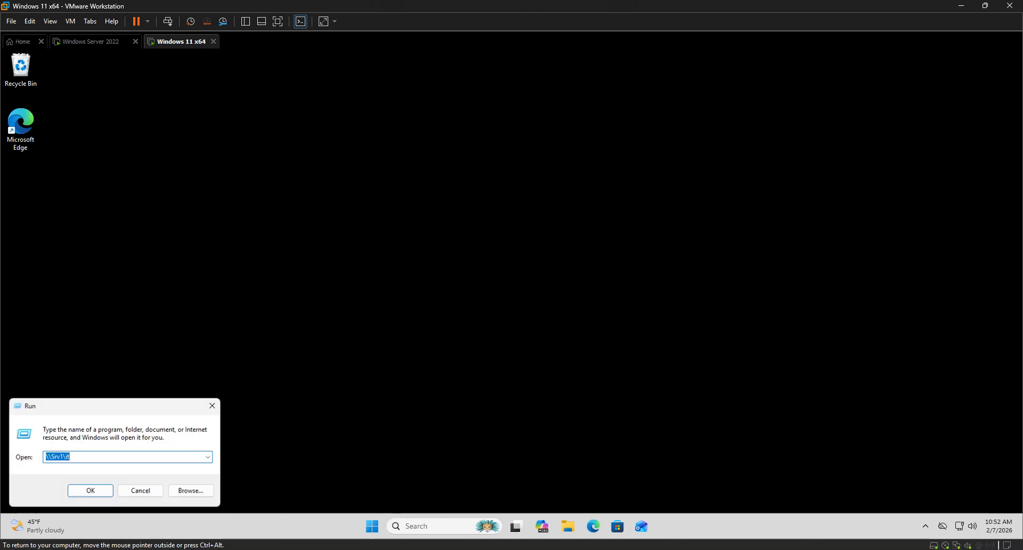
key(End)
key(BackSpace)
key(BackSpace)
text(HR)
key(Return)
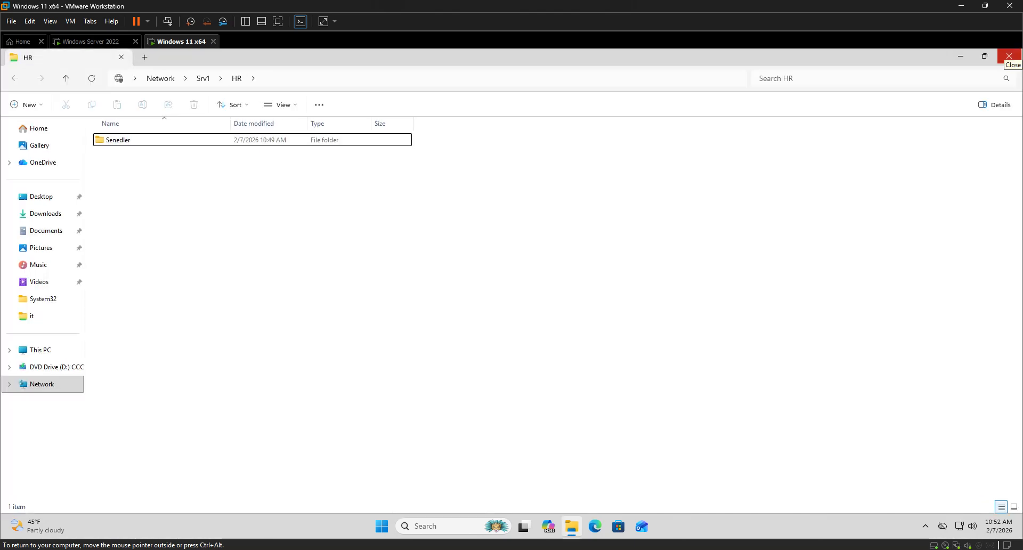
click(1008, 55)
Return to the Windows Server 2022 machine and reopen the IT share's customizable folder permissions in Server Manager.
click(95, 42)
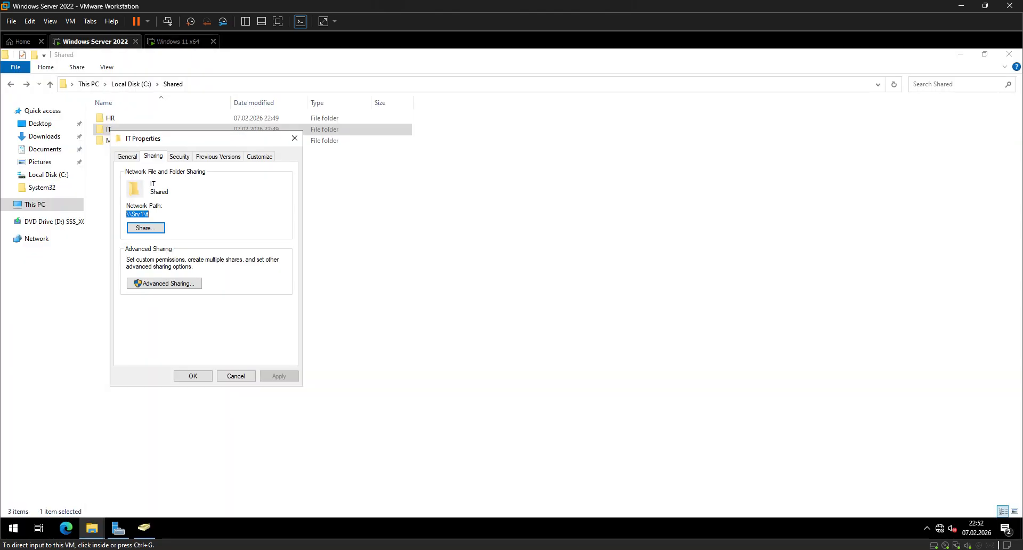
key(Escape)
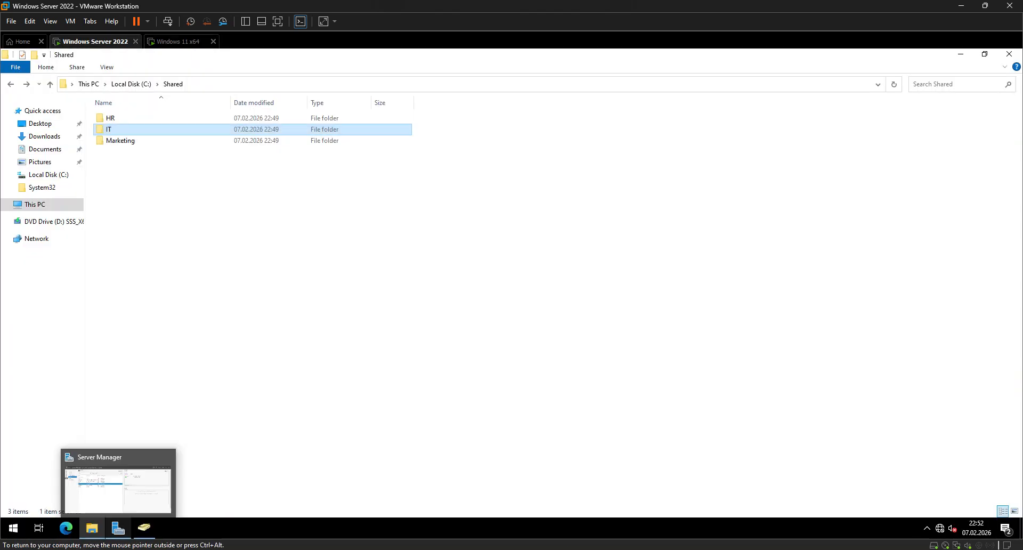
click(118, 528)
right_click(172, 235)
click(203, 267)
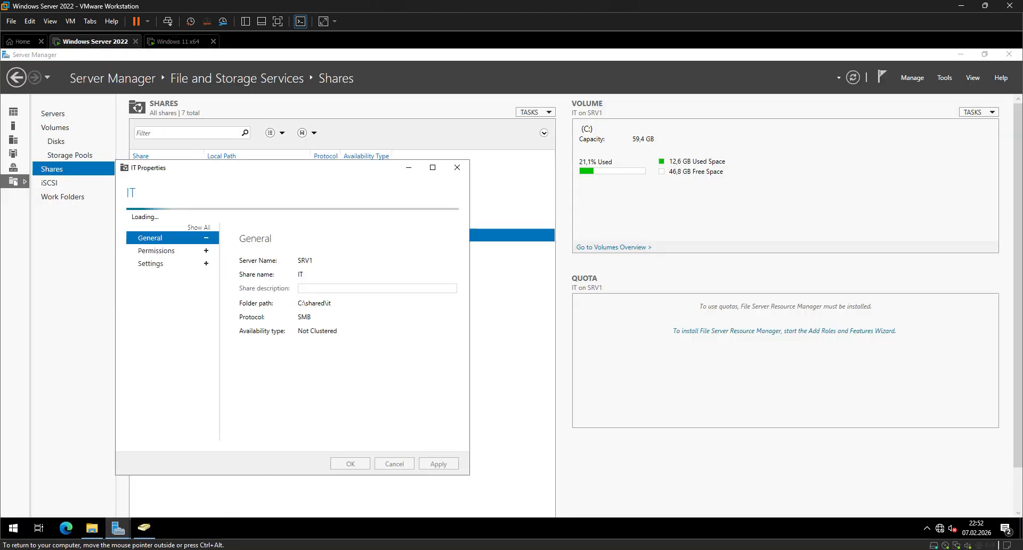
click(156, 235)
click(273, 395)
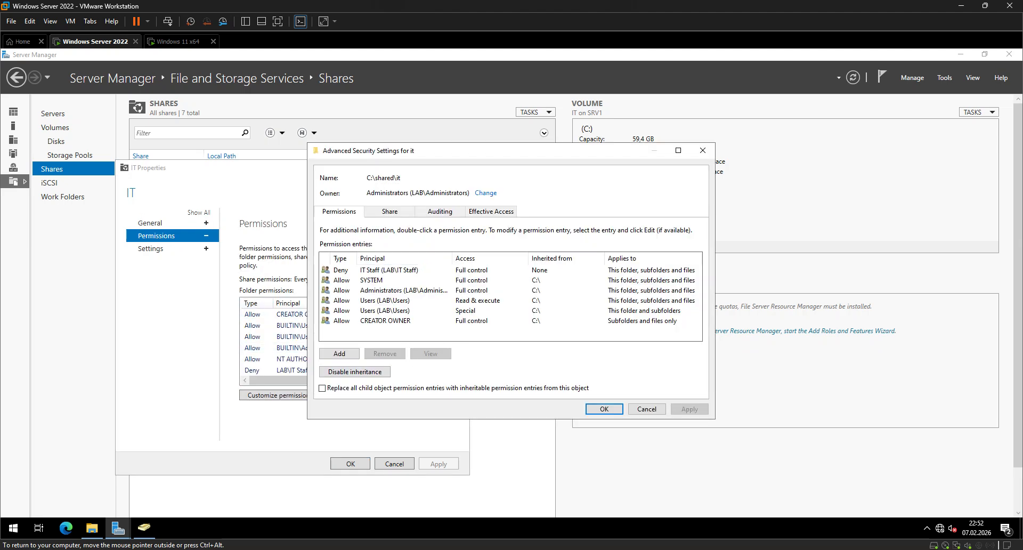
Change the IT Staff entry to Allow and clear Full control, Modify, Read & execute, List folder contents and Read.
click(383, 270)
click(430, 354)
click(372, 175)
click(362, 186)
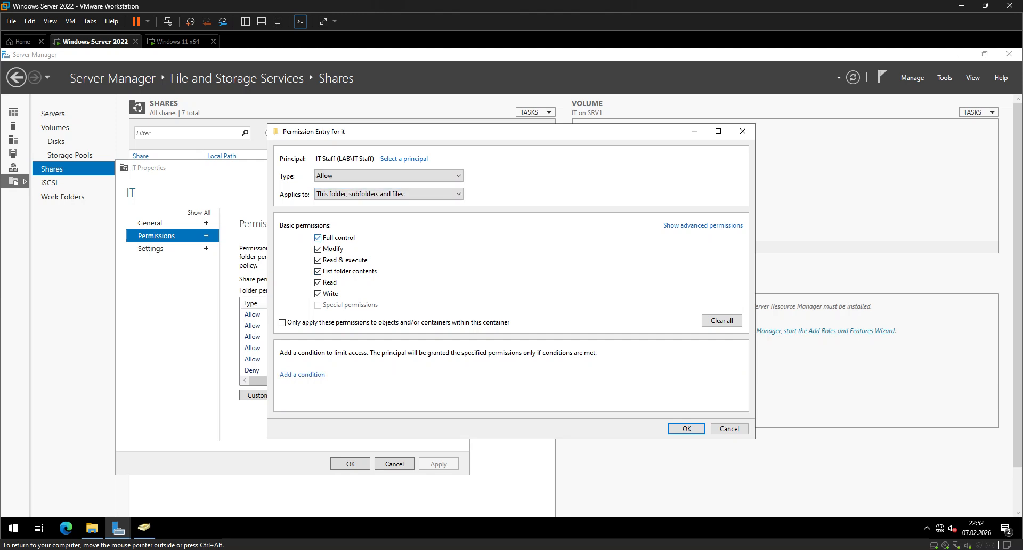
click(318, 238)
click(318, 249)
click(318, 260)
click(318, 271)
click(318, 282)
click(686, 429)
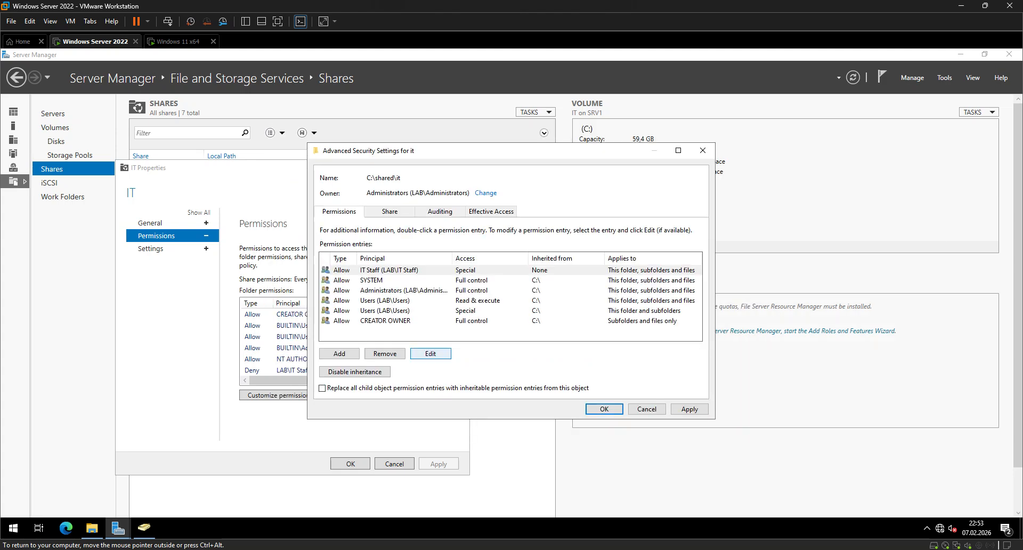
Apply the edited IT Staff permissions and close the IT share's properties.
click(604, 409)
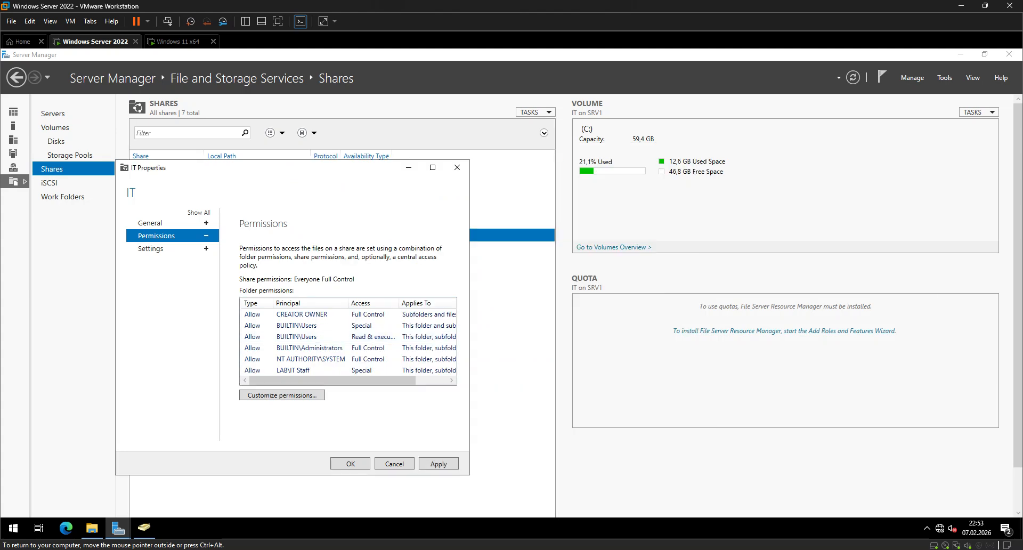
click(438, 463)
click(350, 464)
Switch to the Windows 11 client and open \\Srv1\it again to test the changed permissions.
click(178, 41)
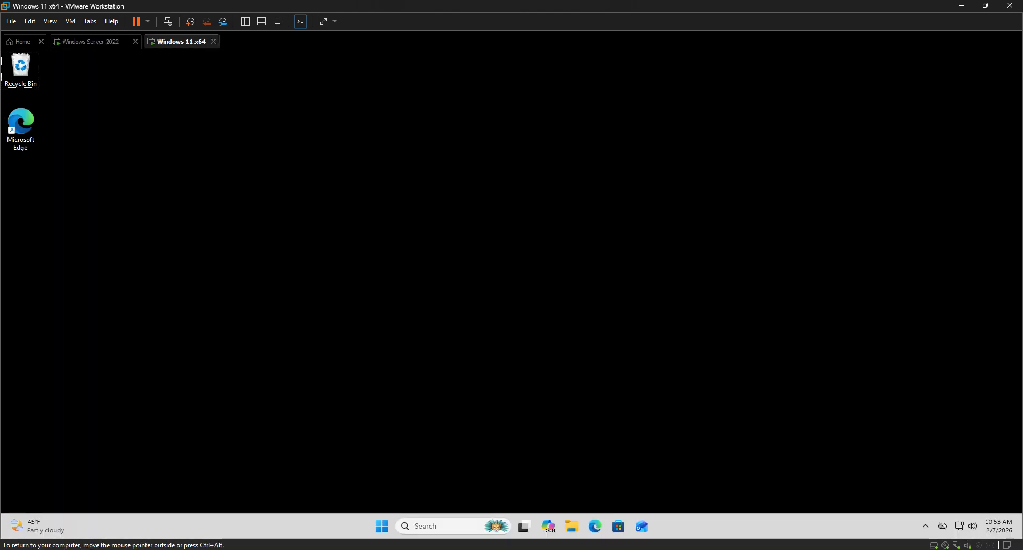
key(super+r)
key(Return)
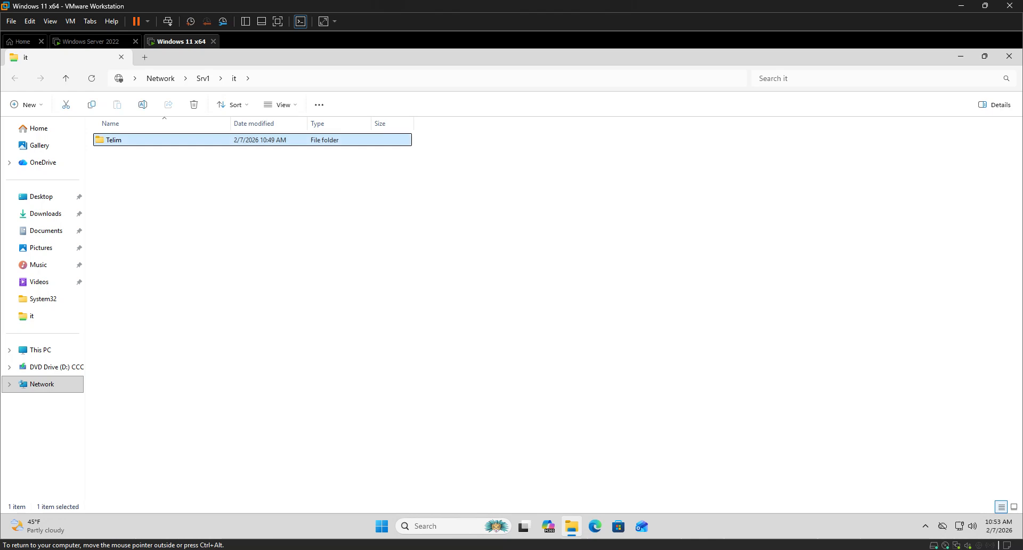
Create a new text document in the it share's Telim folder and open it to test write access.
key(Return)
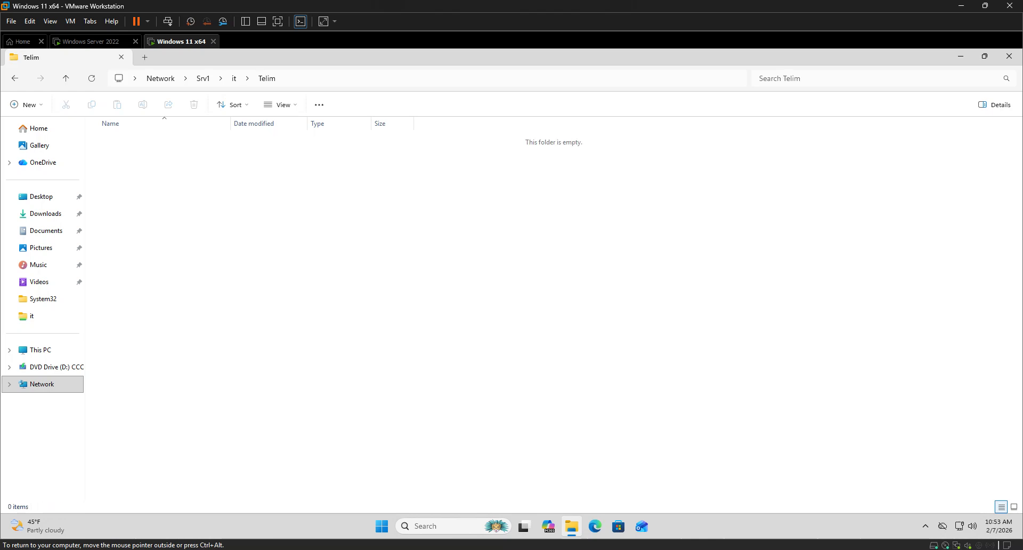
right_click(130, 152)
mouse_move(203, 219)
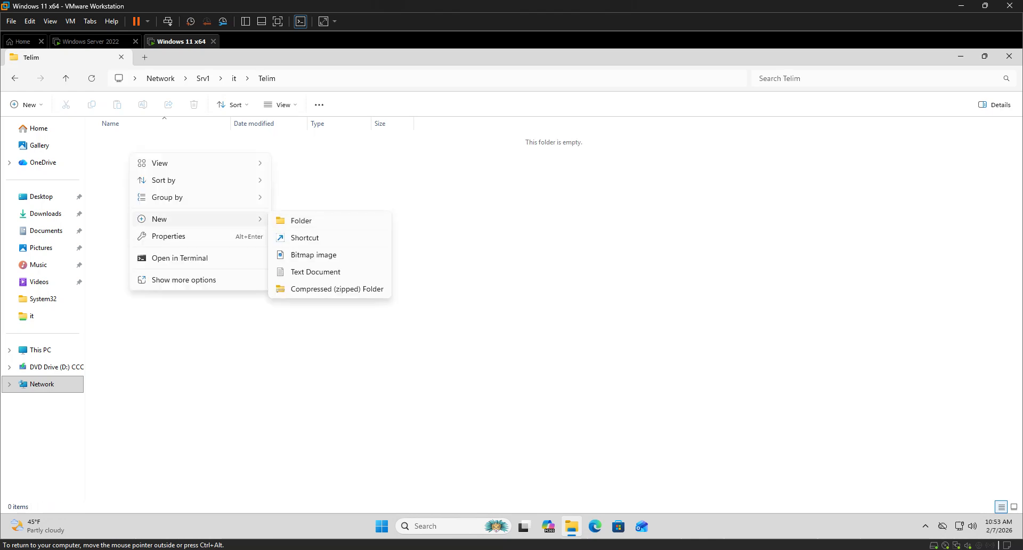
click(316, 271)
key(Return)
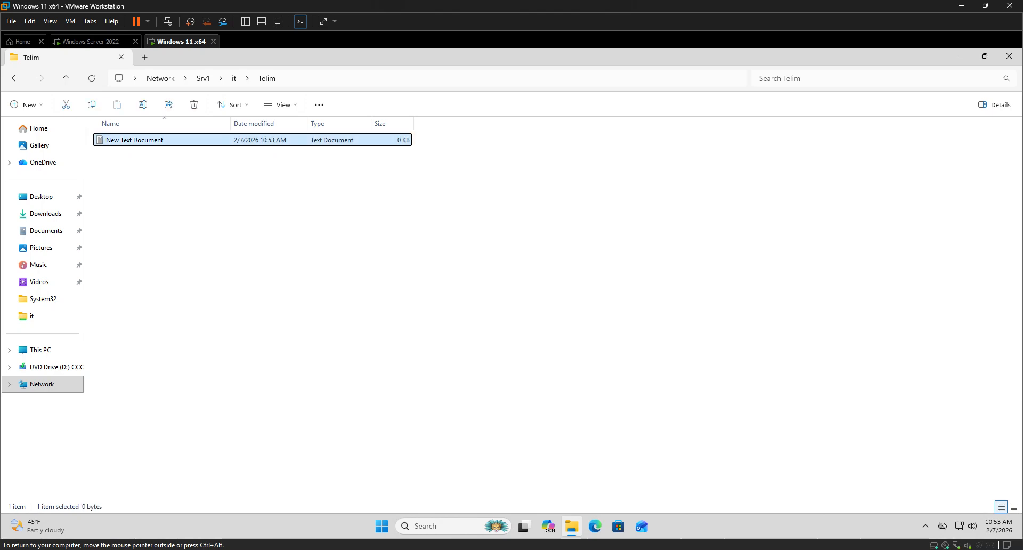
key(Return)
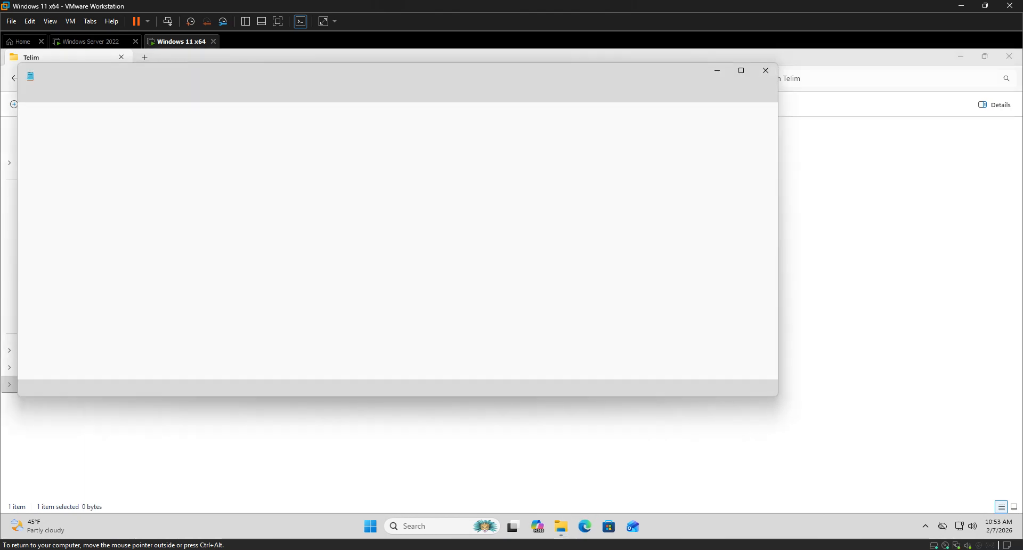
Close the test document, delete it from the Telim folder and go back to the it share.
key(alt+F4)
drag(185, 216, 117, 130)
key(Delete)
key(Return)
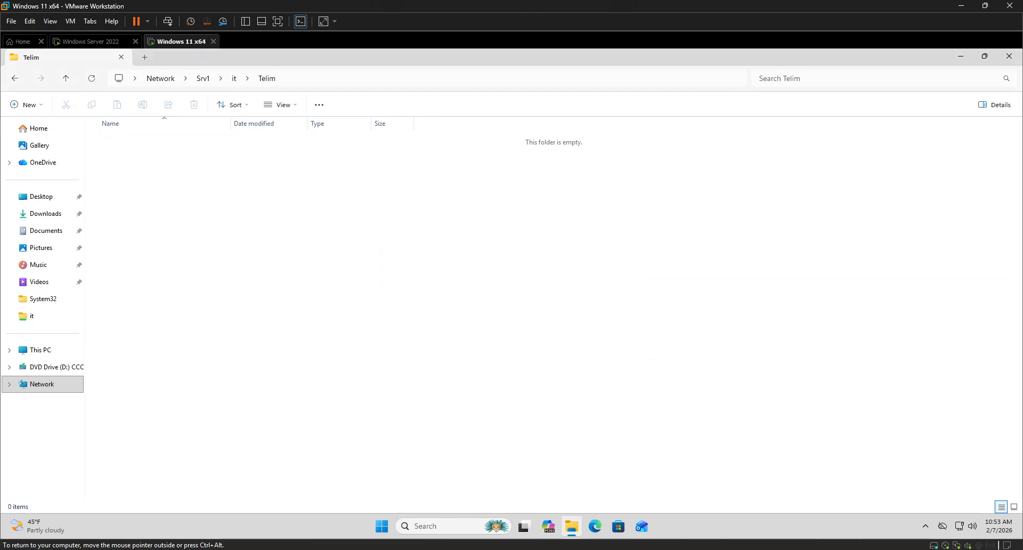
key(alt+Left)
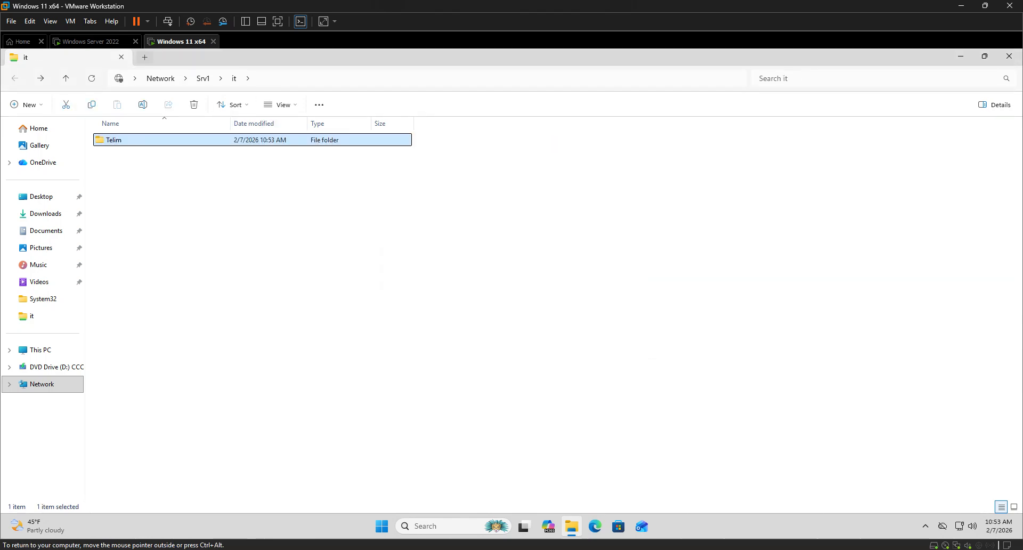
Switch to the Windows Server 2022 machine and open the IT share's customizable folder permissions.
click(90, 42)
right_click(163, 235)
click(186, 272)
click(59, 139)
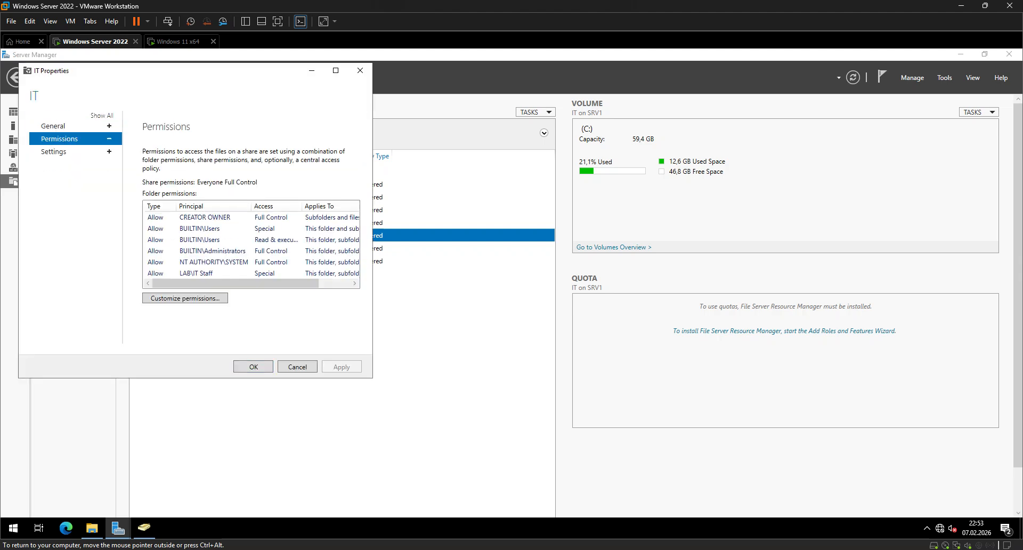
click(185, 297)
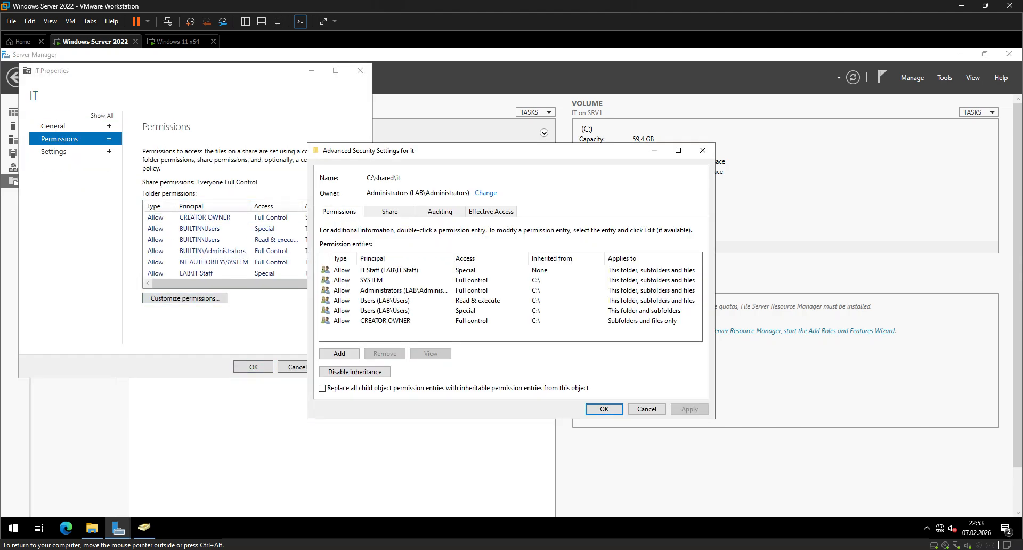
Change the IT Staff permission entry's type to Deny, keeping Read and Write selected.
click(389, 270)
click(431, 354)
click(389, 175)
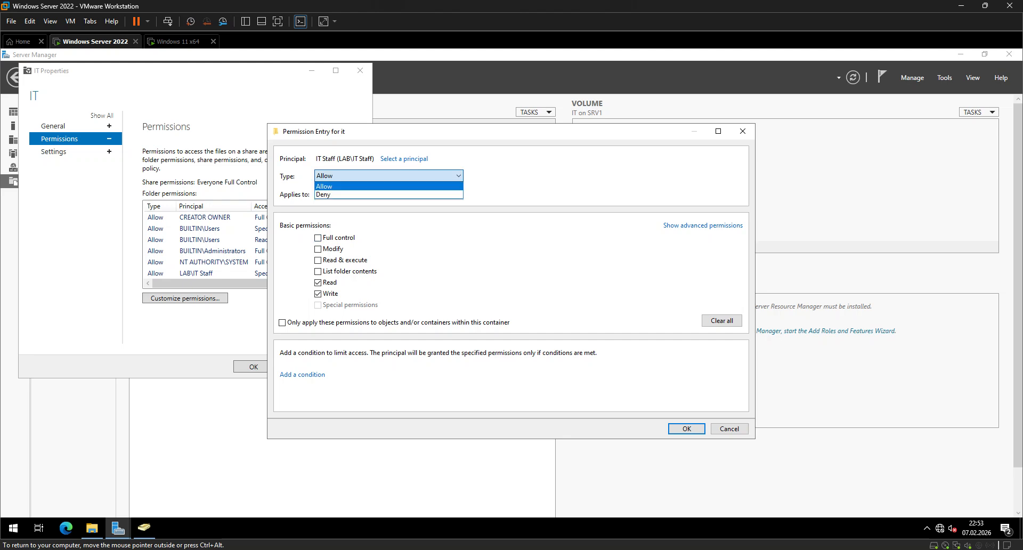
click(336, 194)
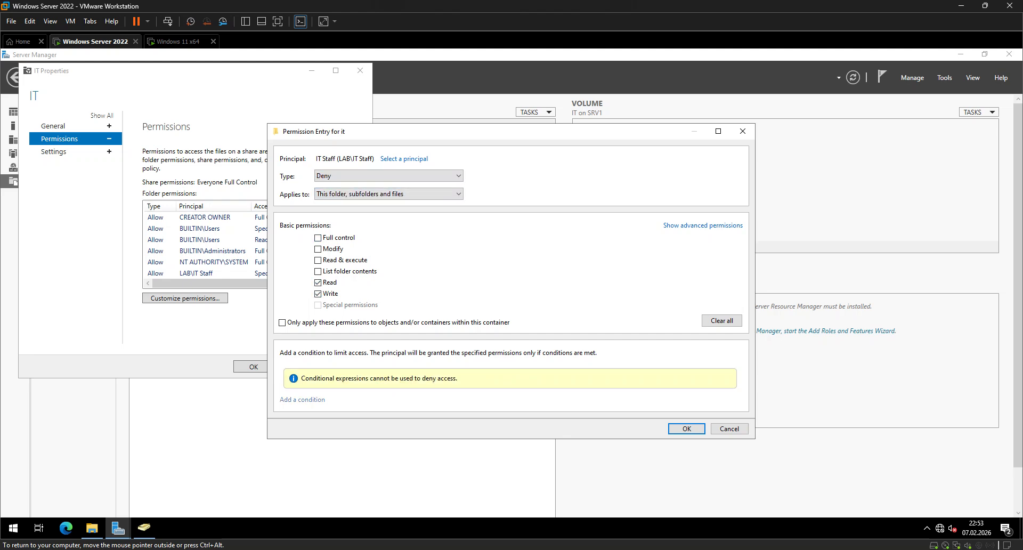
click(686, 428)
Apply the IT Staff Deny entry, accept the security warning and close the IT share's properties.
click(689, 408)
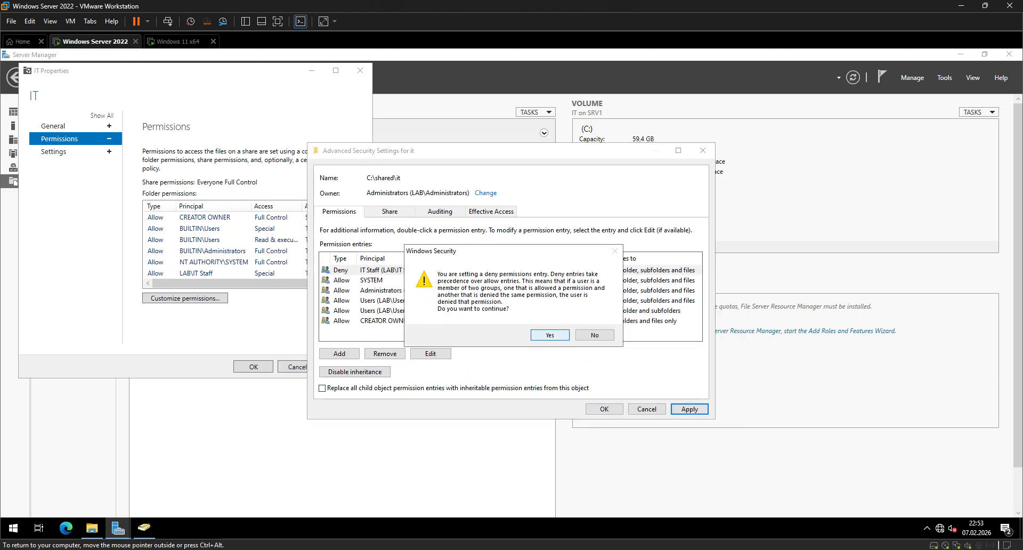
click(549, 335)
click(604, 408)
click(341, 366)
click(297, 366)
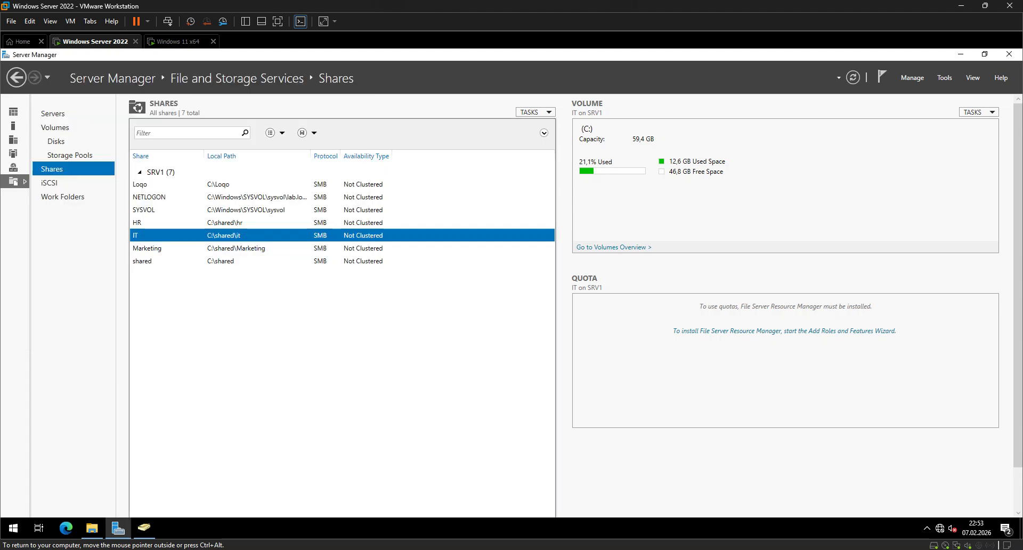
On the Windows 11 client, close File Explorer and reopen \\Srv1\it to test the Deny entry.
click(178, 41)
click(298, 229)
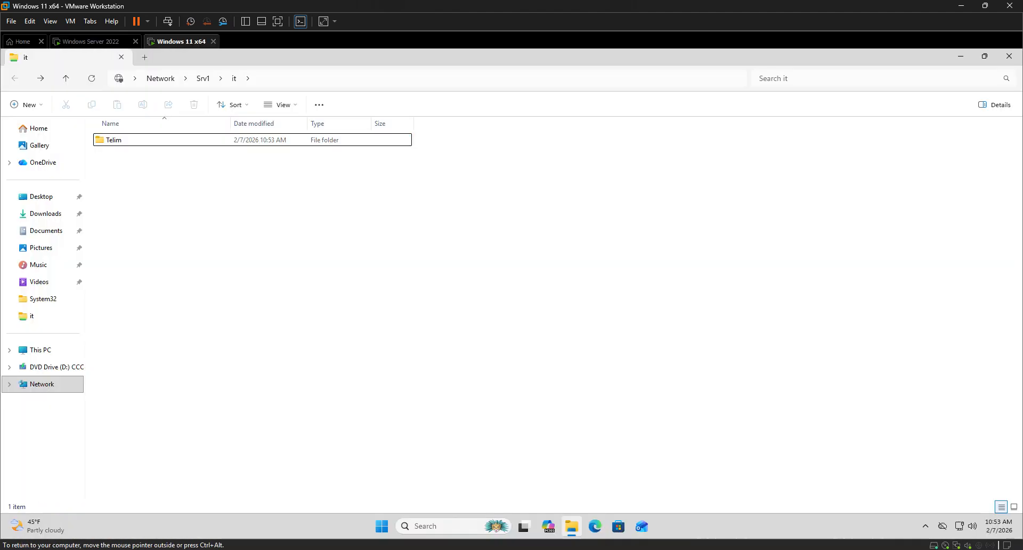
key(alt+Up)
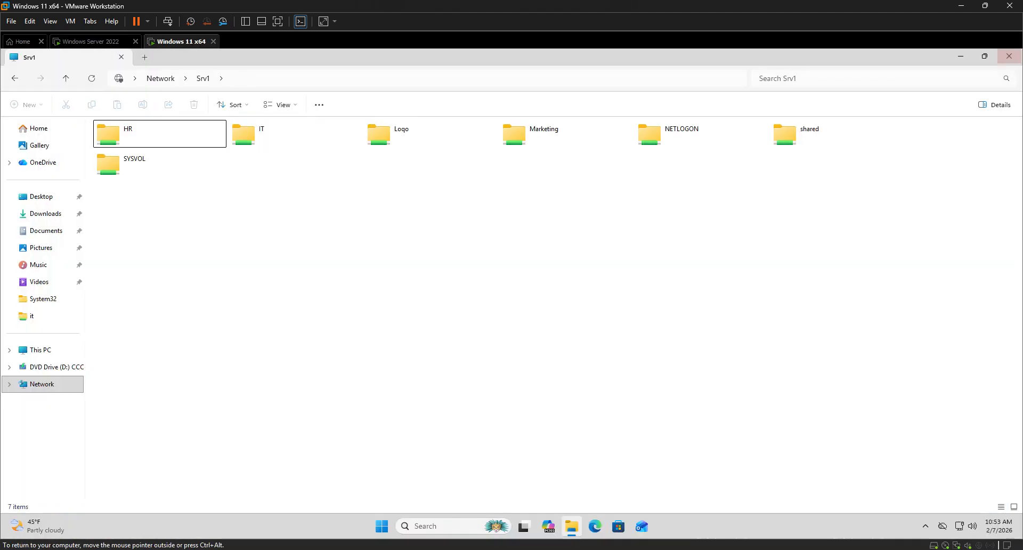
click(1008, 56)
key(super+r)
key(Return)
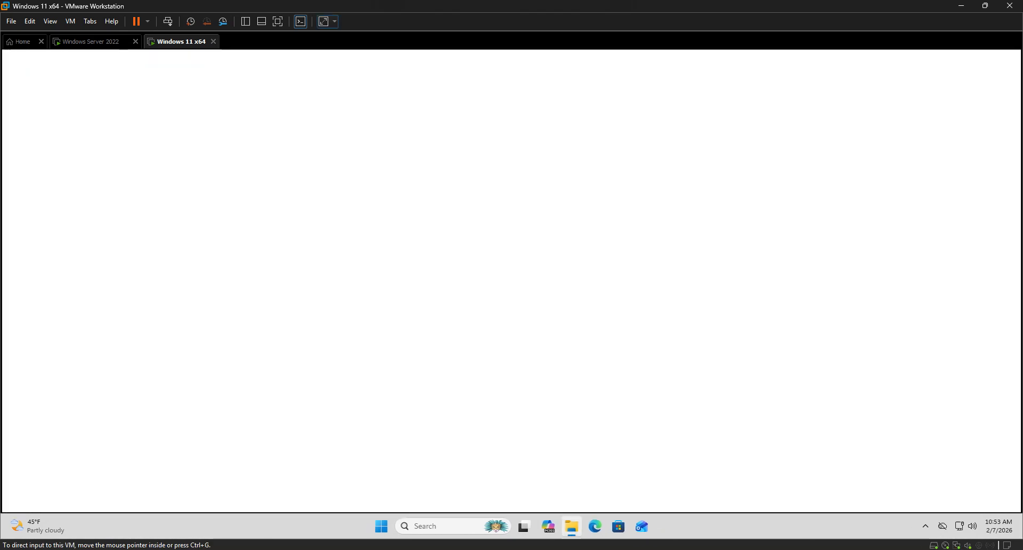
key(Return)
Go back to the Windows Server 2022 machine and bring up the advanced security settings for C:\shared\it.
click(95, 41)
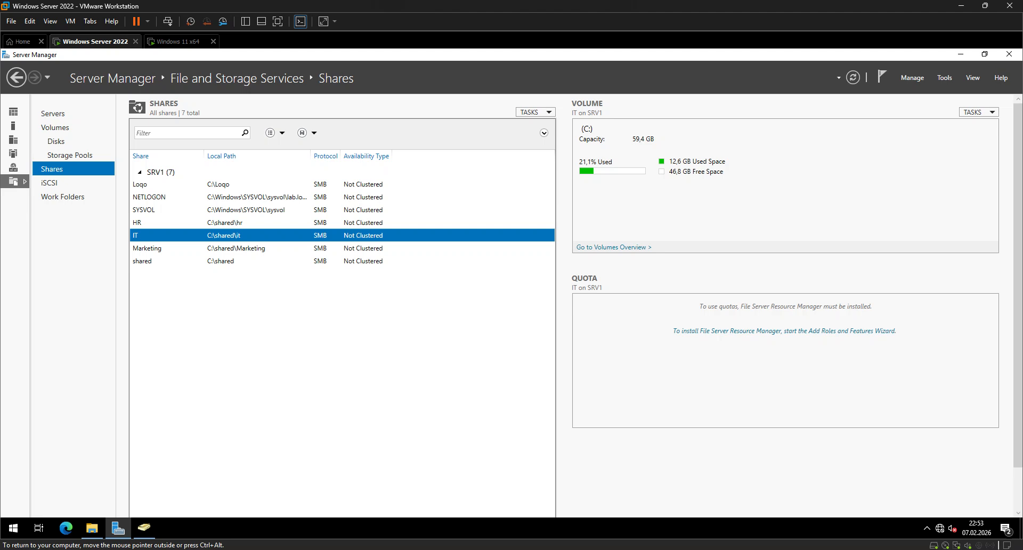
right_click(228, 235)
click(263, 268)
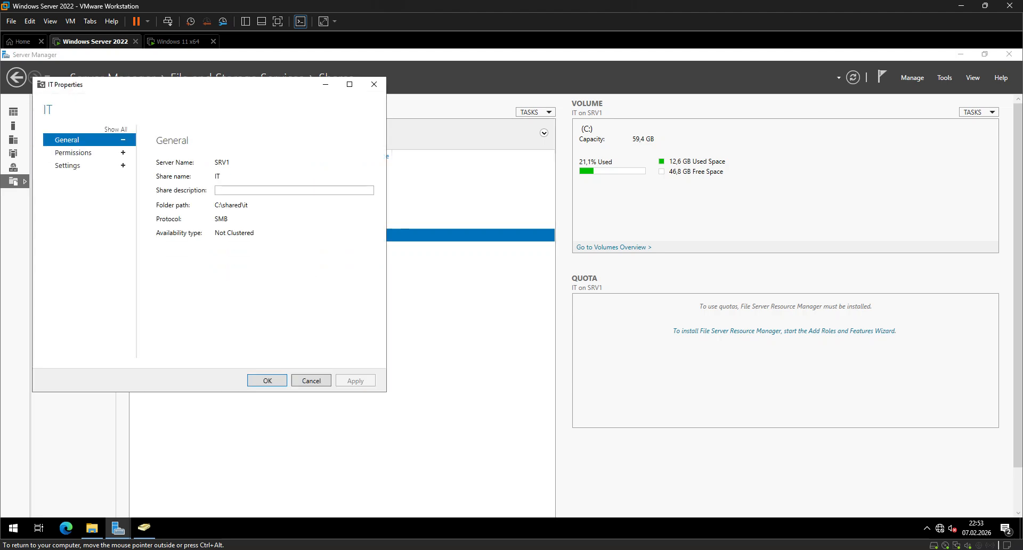
click(73, 152)
click(198, 312)
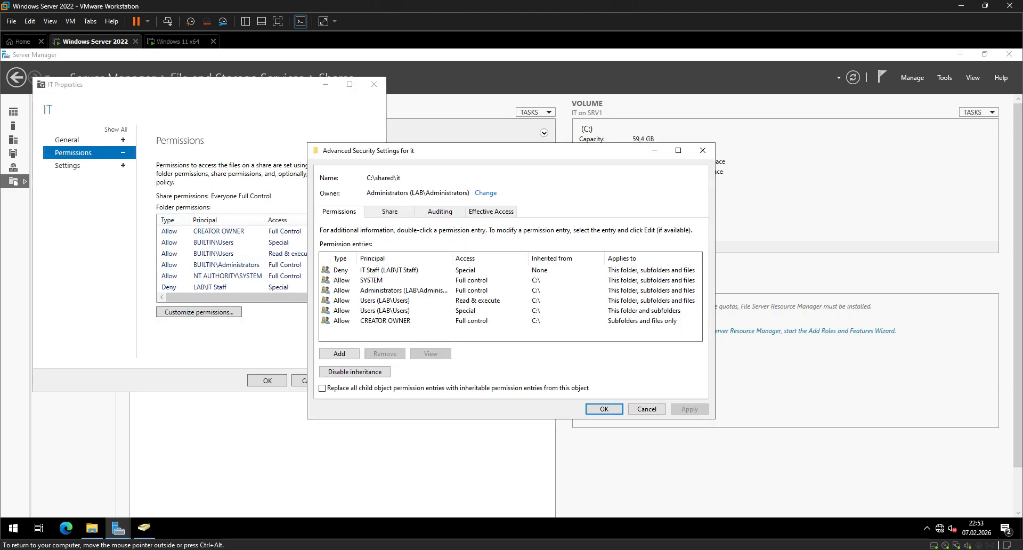
Edit the IT Staff permission entry and clear its Read and Write permissions.
click(389, 270)
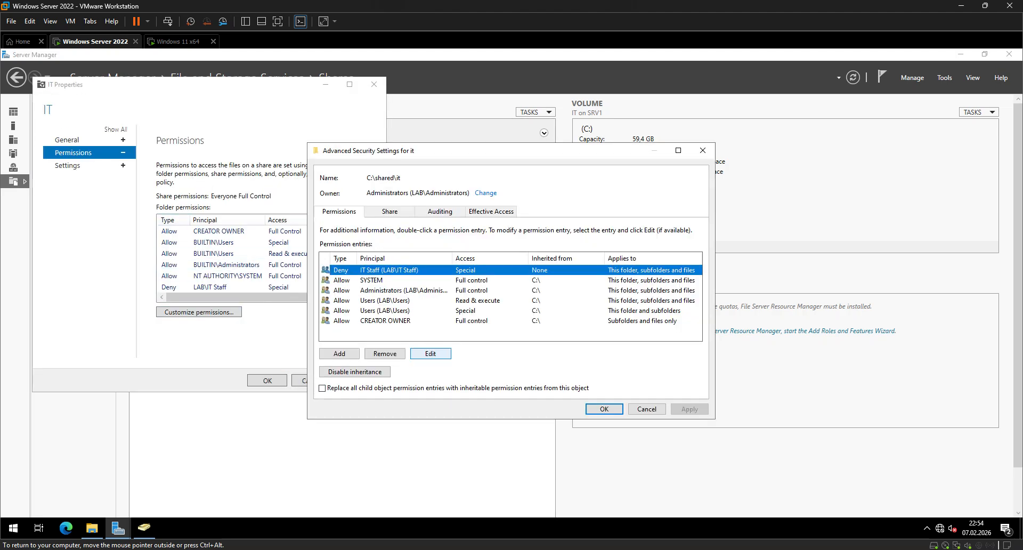
click(431, 353)
click(368, 176)
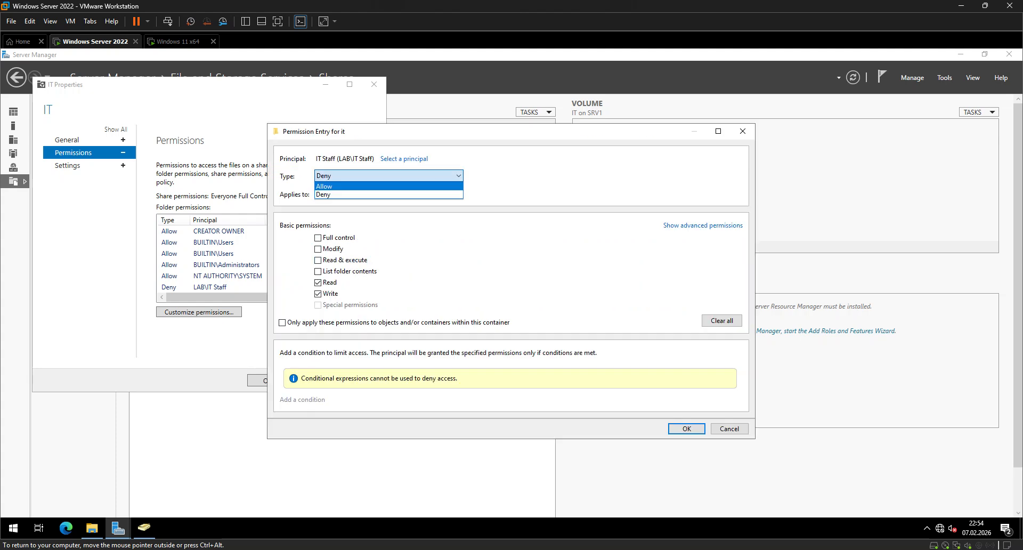
click(317, 282)
click(318, 294)
click(686, 429)
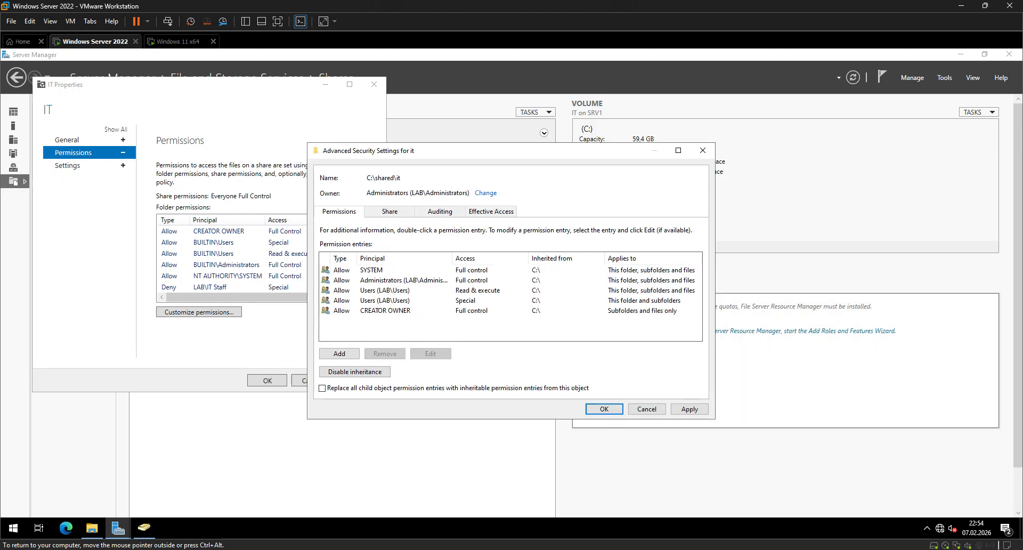
Accept the permission entries without IT Staff, apply them to the IT share and close its properties.
click(604, 409)
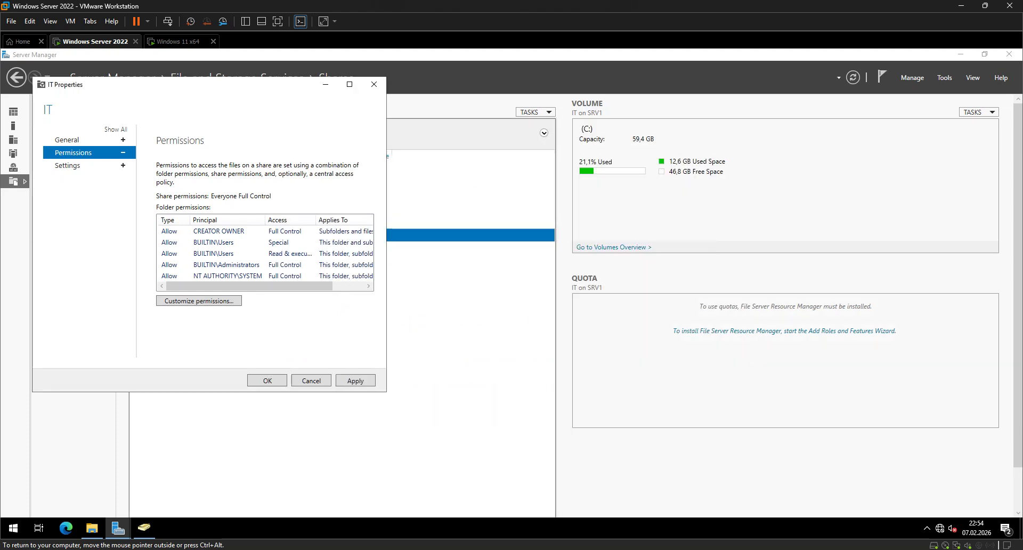
click(356, 380)
click(267, 381)
key(super+e)
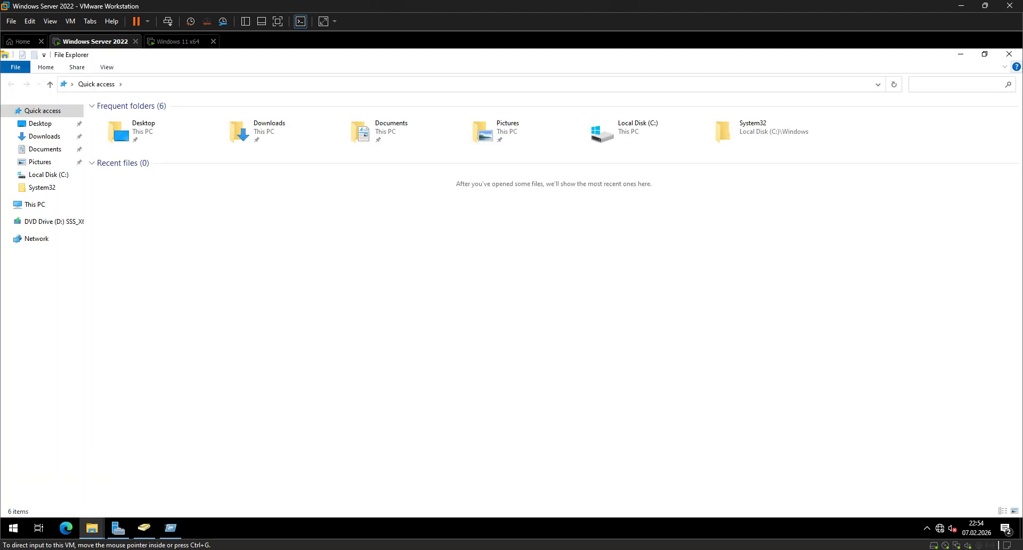
click(1009, 55)
Switch to the Windows 11 client, reopen the it share on Srv1 and open its Telim folder.
click(179, 41)
key(super+r)
key(Return)
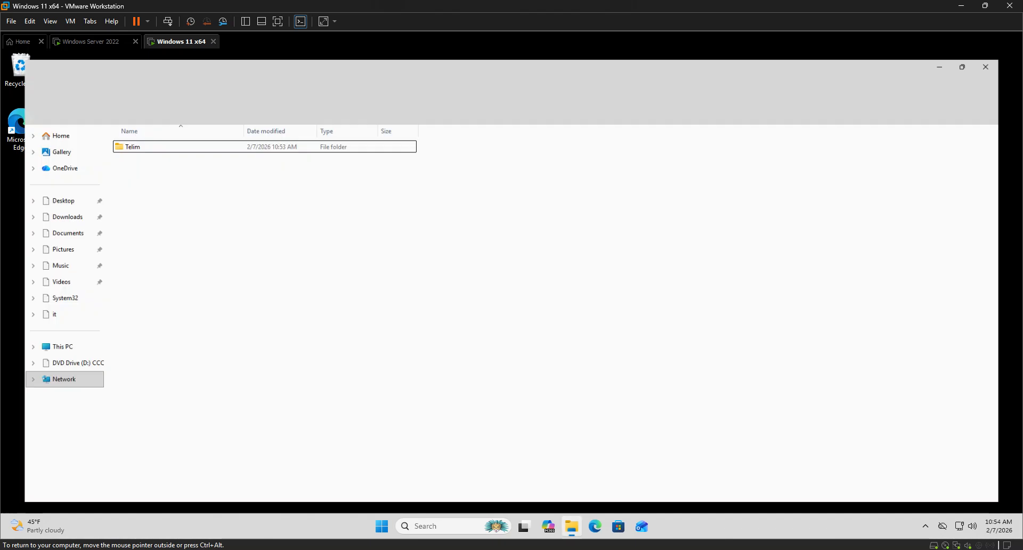
double_click(124, 140)
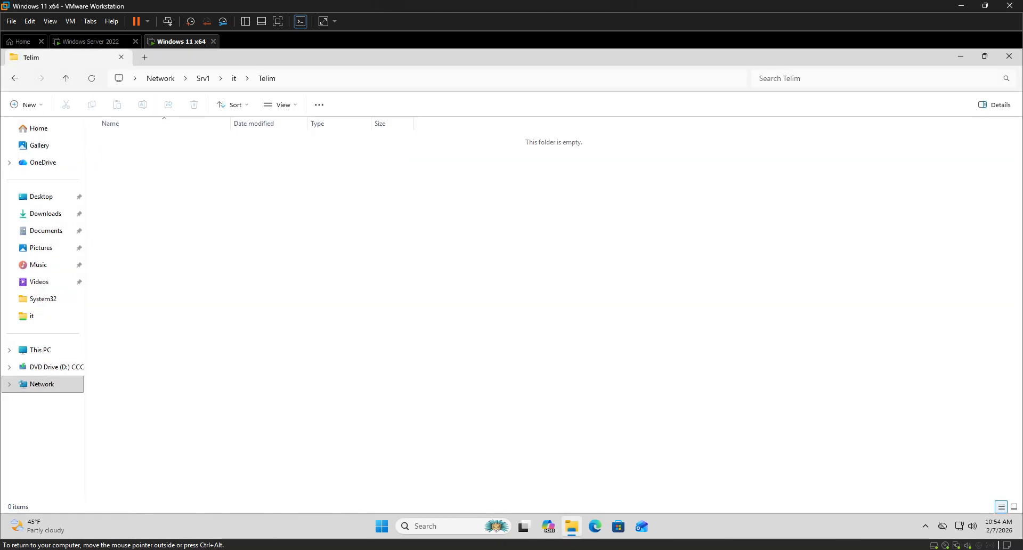
Create a new folder in the root of the it share and open it to test write access.
key(alt+Left)
right_click(122, 190)
mouse_move(160, 256)
click(292, 261)
click(229, 223)
click(122, 155)
key(Return)
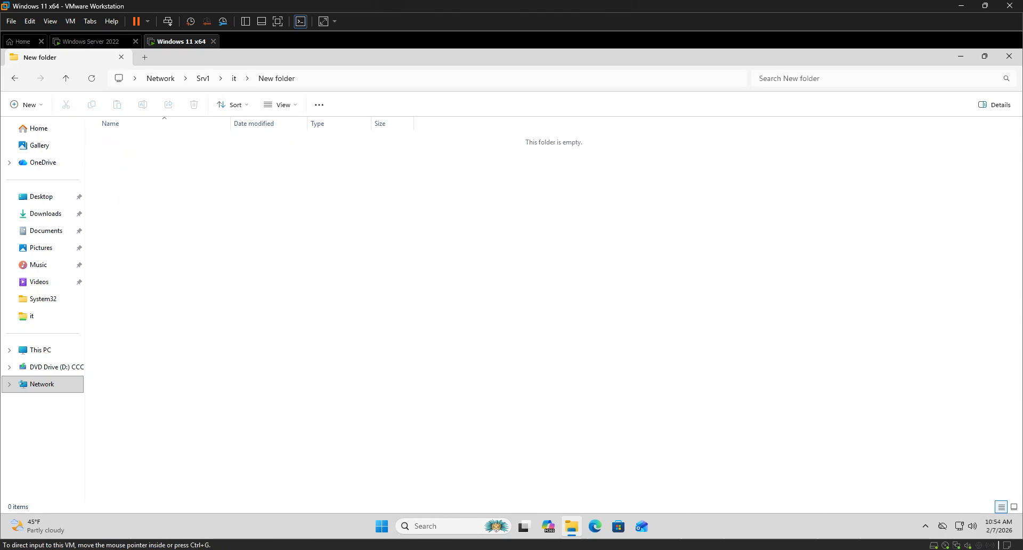
Go up to the Srv1 shares, reopen IT and permanently delete the new test folder.
key(alt+Up)
key(alt+Up)
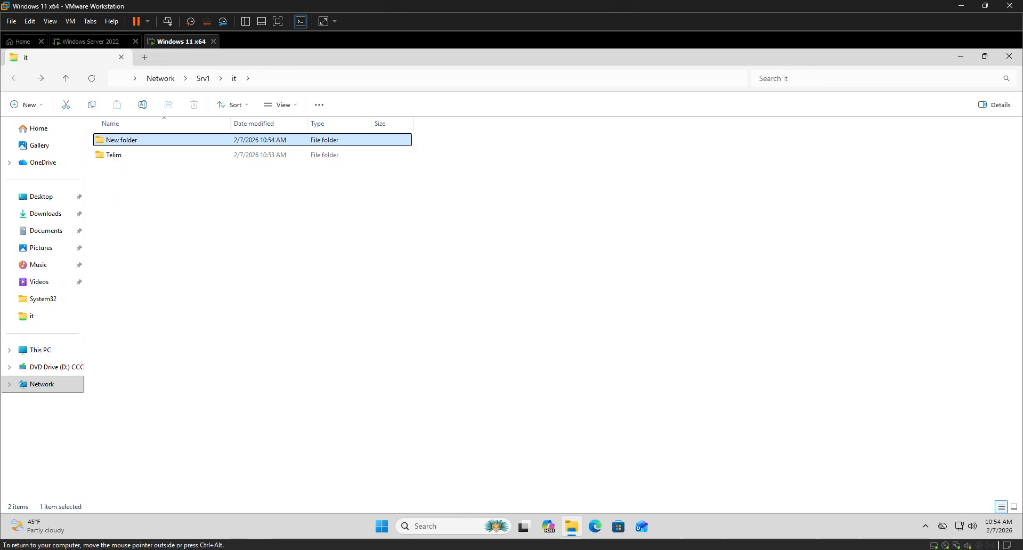
double_click(277, 136)
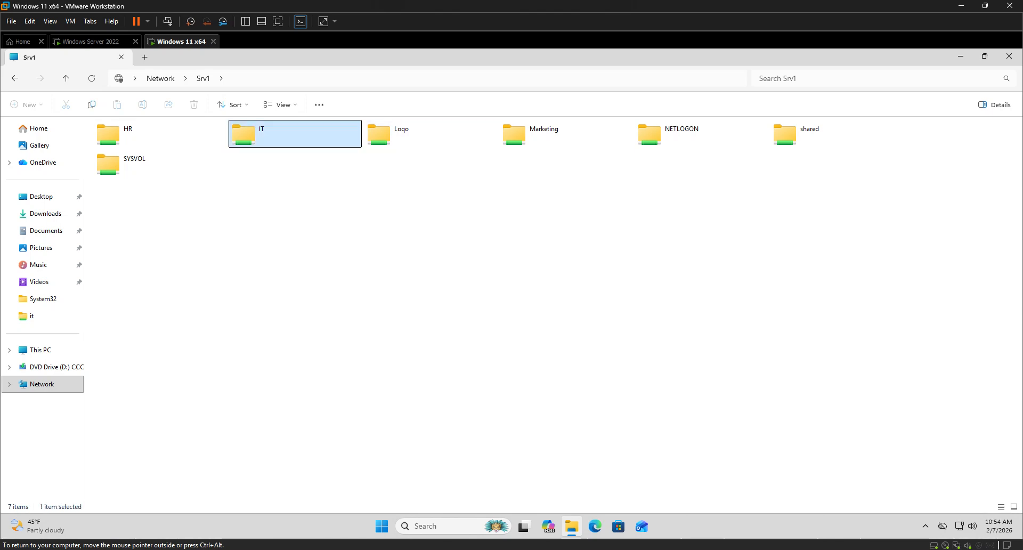
click(276, 140)
key(Delete)
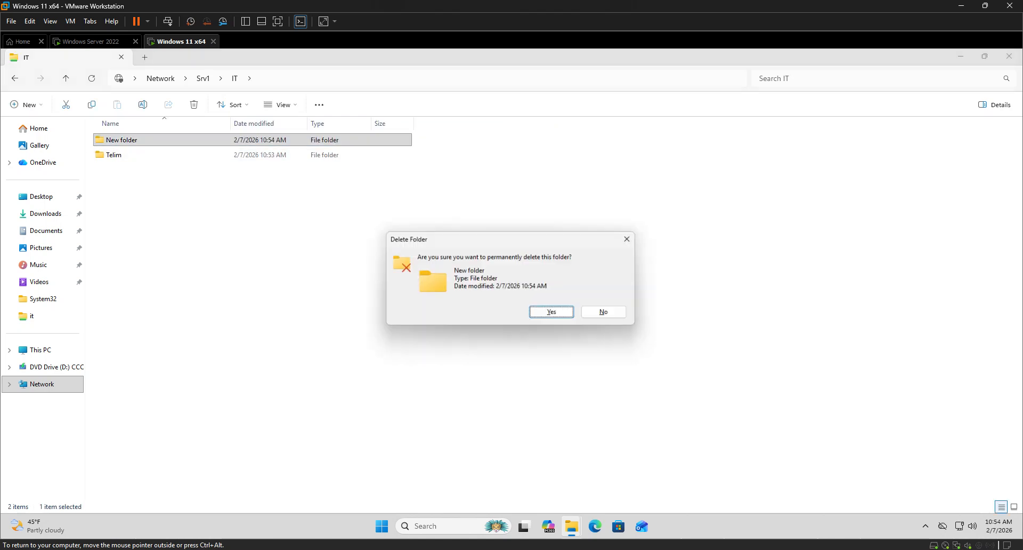
key(Return)
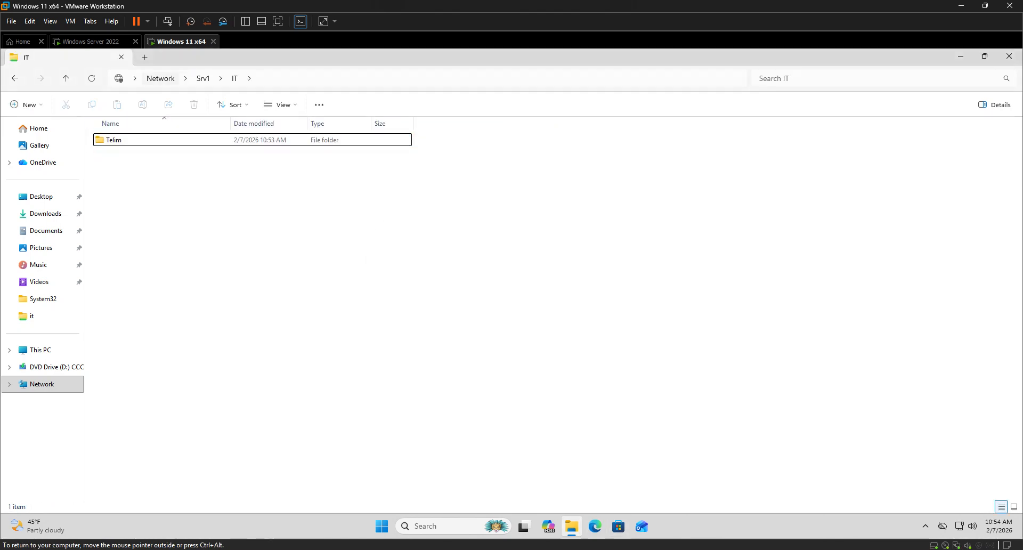
Return to Server Manager on Windows Server 2022 and open the IT share's permission entries for customization.
click(91, 41)
click(219, 397)
right_click(185, 237)
click(219, 270)
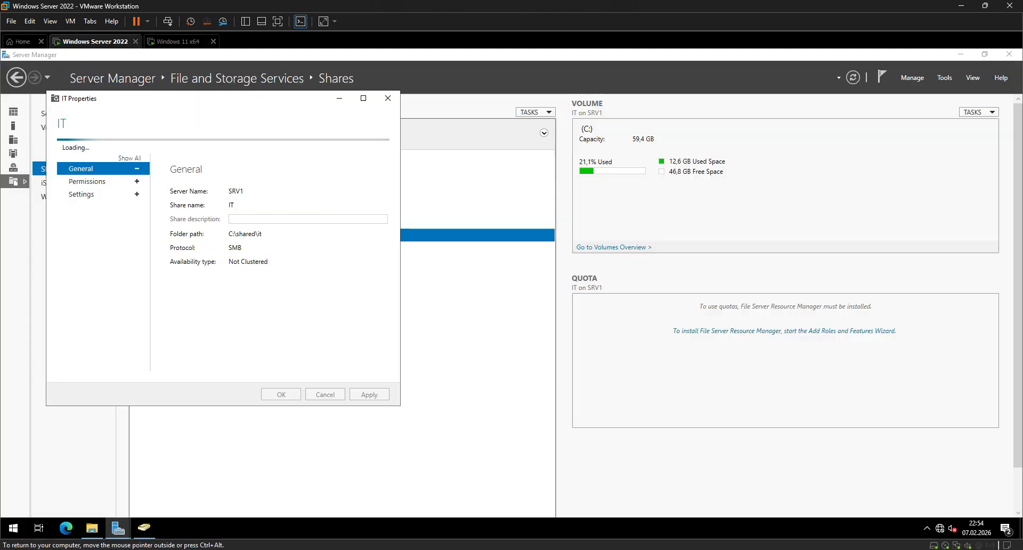
click(87, 166)
click(213, 315)
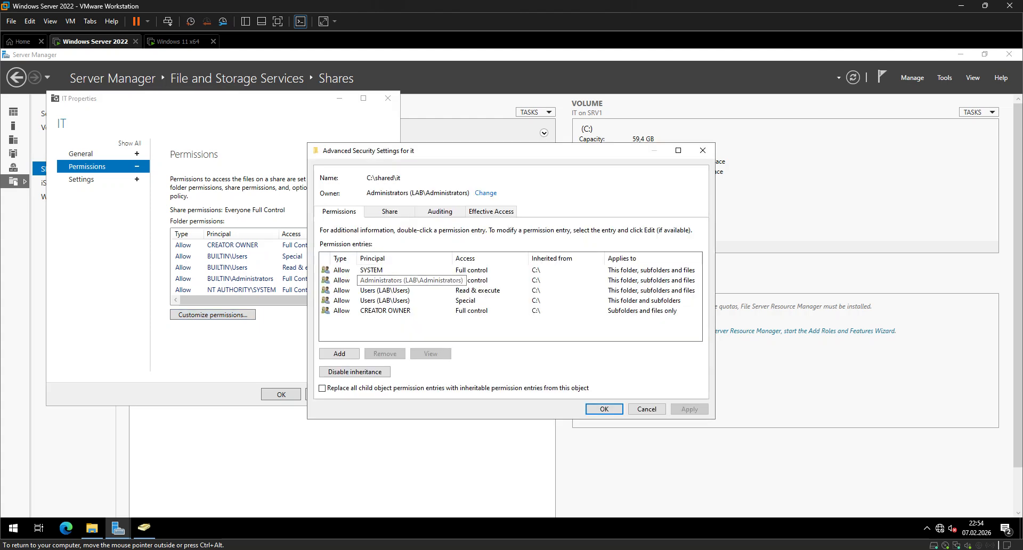
Add a permission entry to the it folder with the IT Staff group as its principal.
click(339, 353)
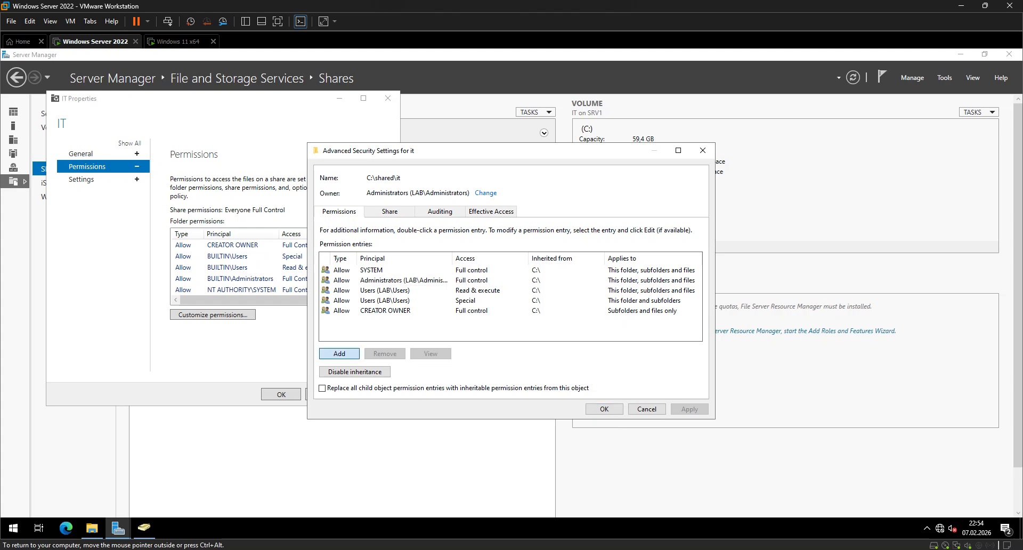
click(340, 158)
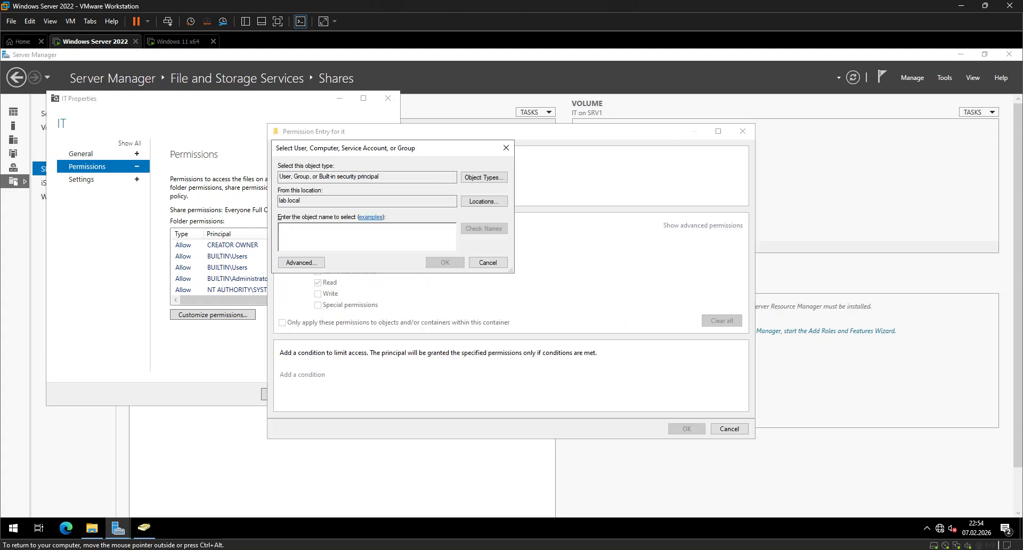
text(IT)
click(484, 228)
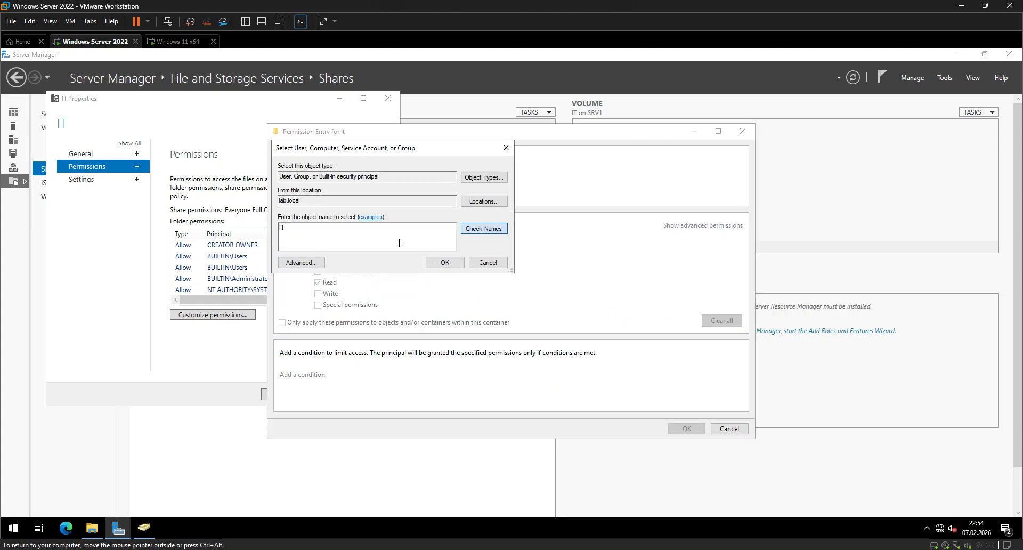
click(445, 262)
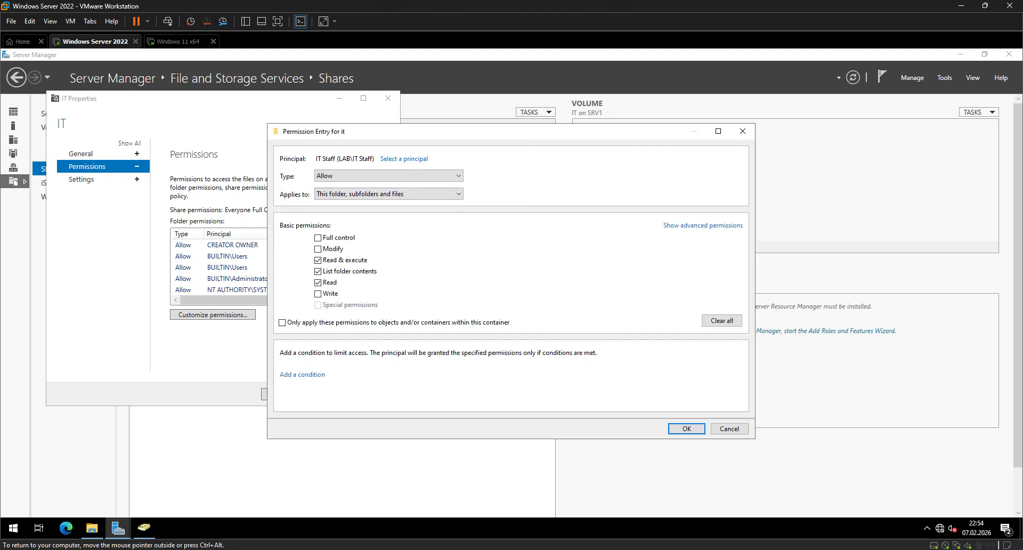
Limit the IT Staff entry to allow only Read, and save the IT share's permissions.
click(318, 271)
click(318, 282)
click(687, 429)
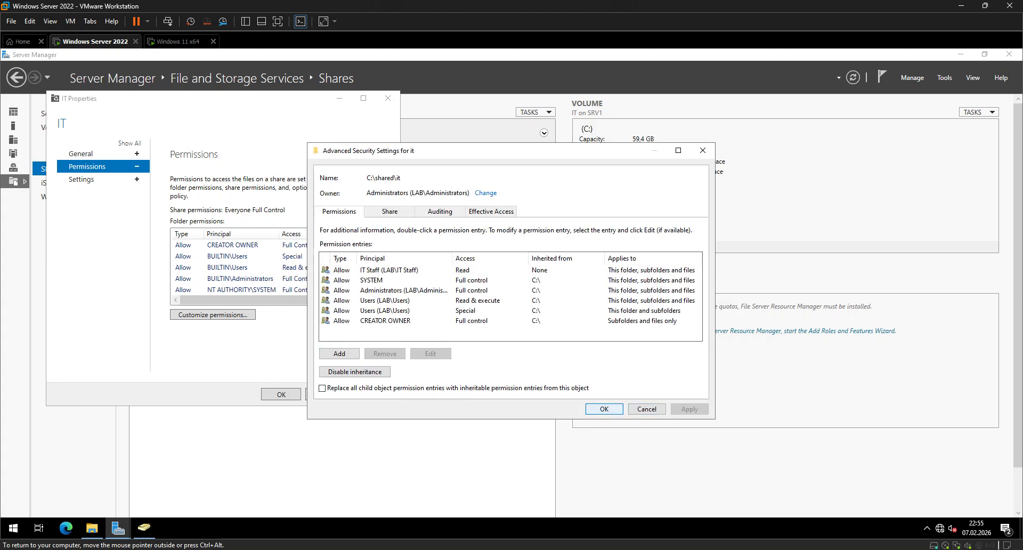
click(604, 409)
click(281, 394)
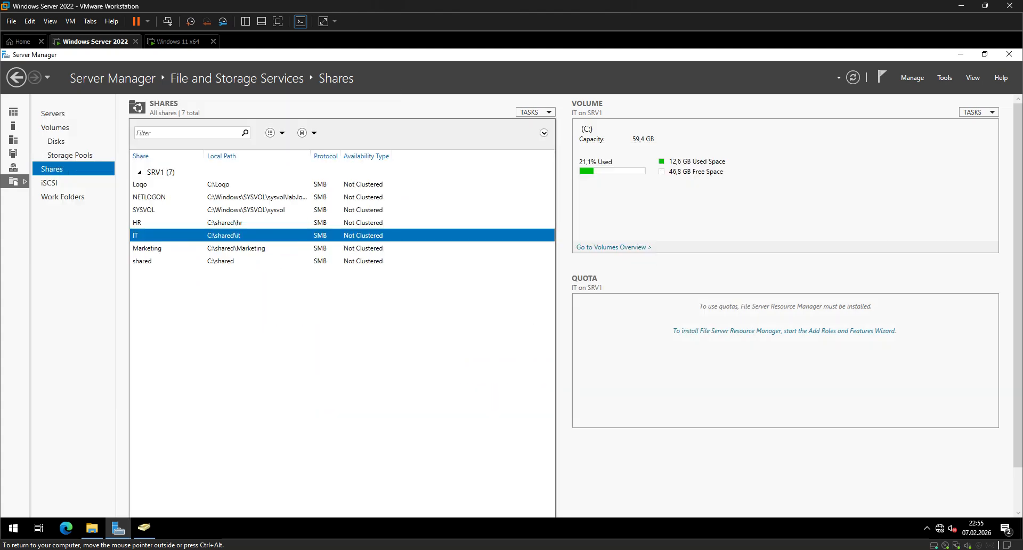
Switch to the Windows 11 client, close the open IT window and reopen the it share on Srv1.
click(178, 42)
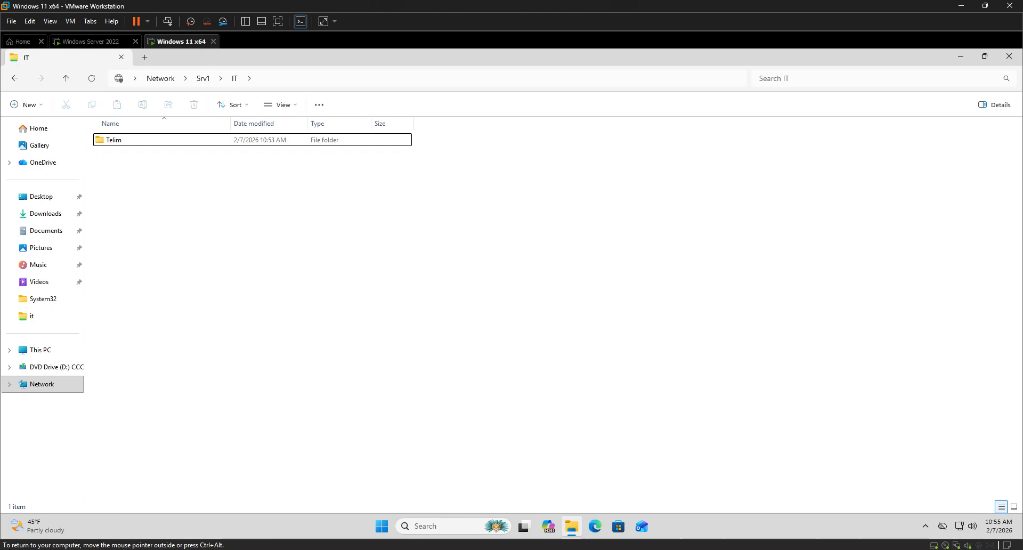
key(alt+F4)
key(super+r)
key(Return)
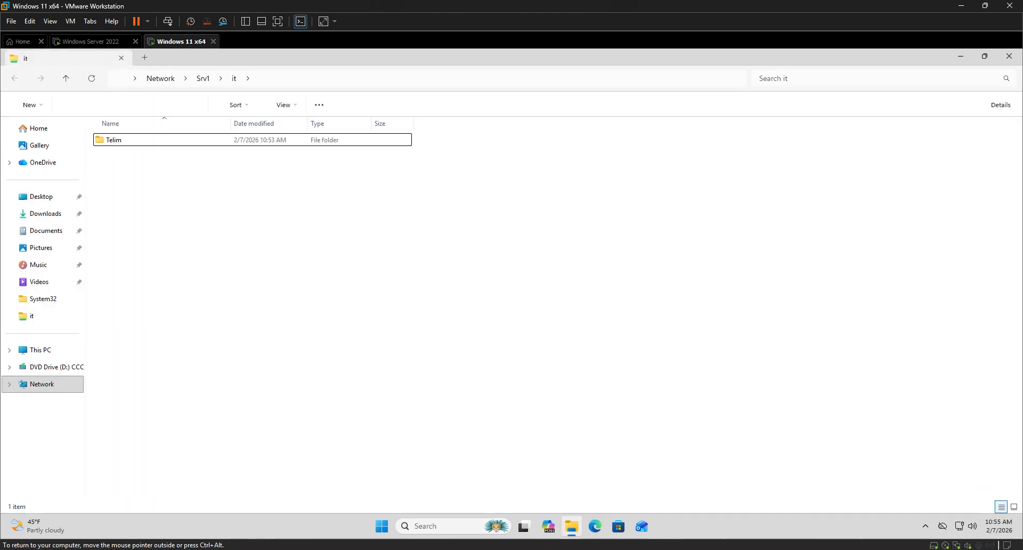
Create a new folder with the default name in the it share and open it to test write access.
right_click(202, 192)
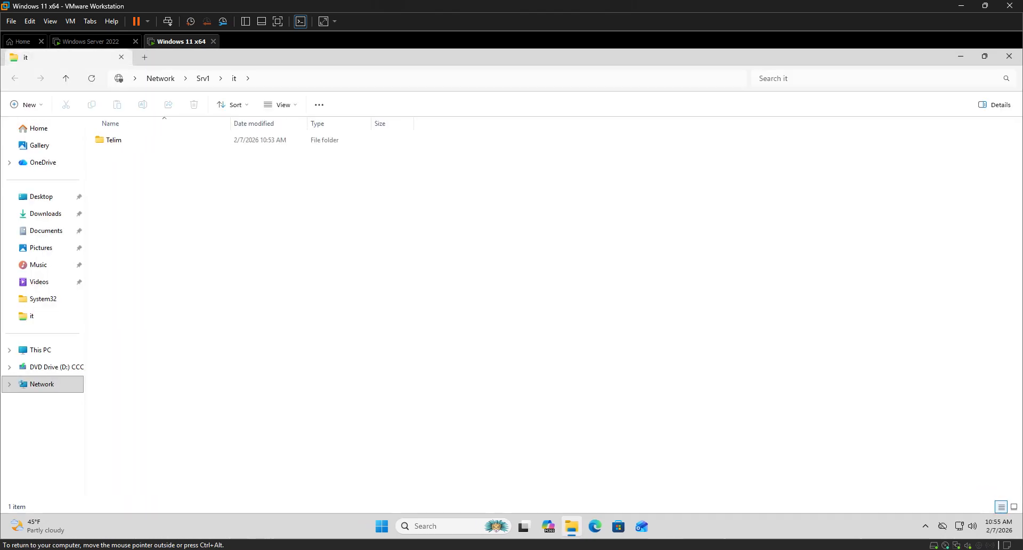
mouse_move(256, 258)
click(373, 259)
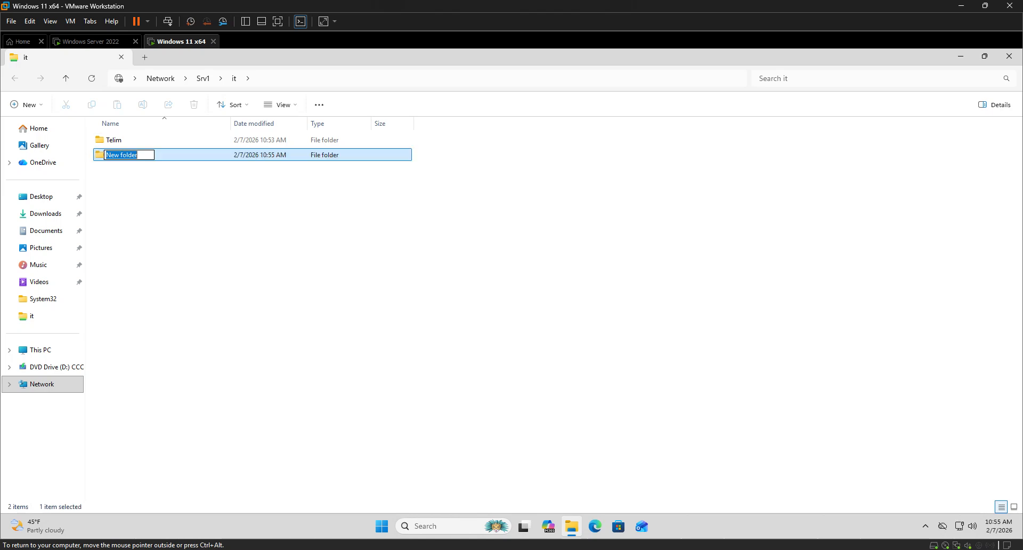
click(372, 260)
double_click(319, 154)
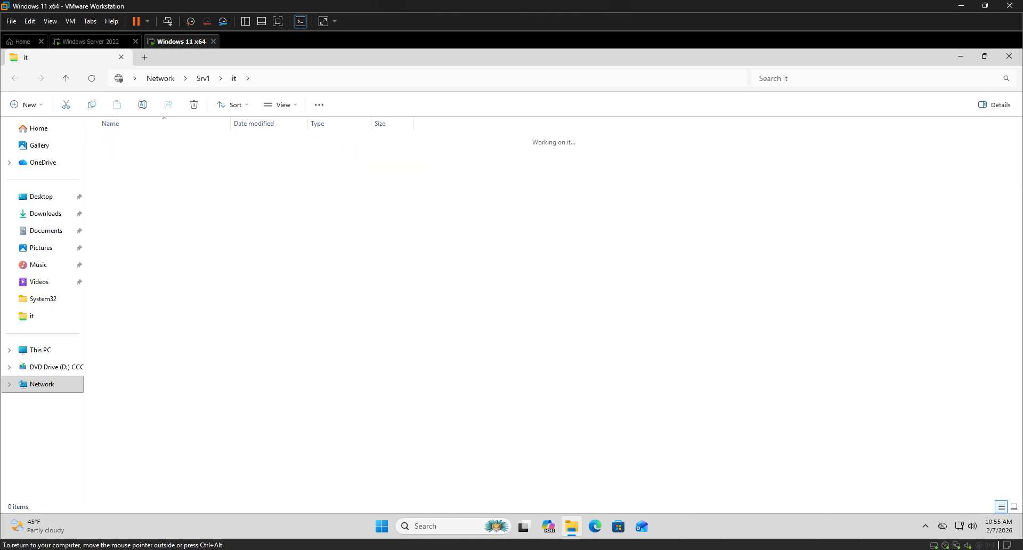
Go back to the it share and permanently delete the new test folder.
key(alt+Left)
key(Delete)
key(Return)
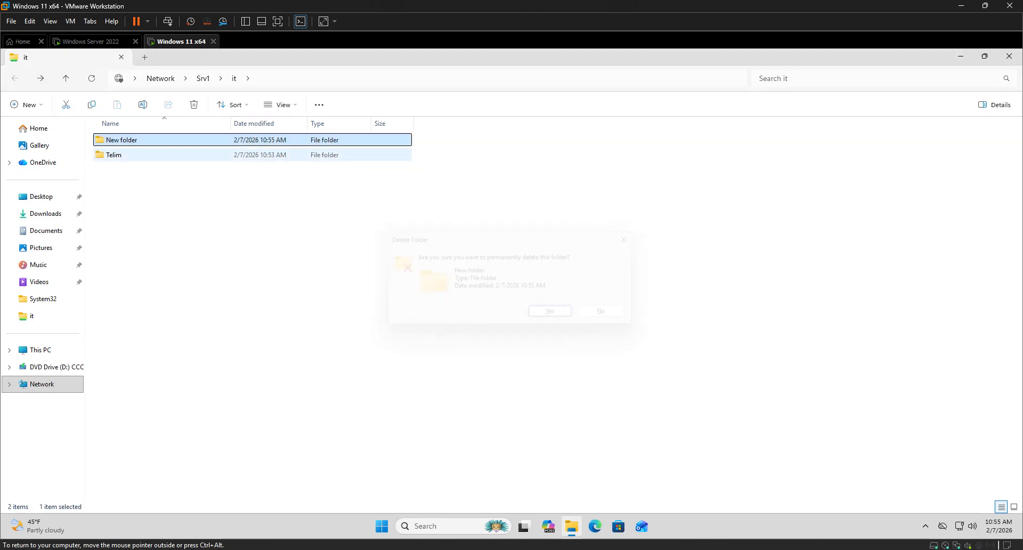
Copy the Telim folder from the it share to the client's desktop.
click(176, 140)
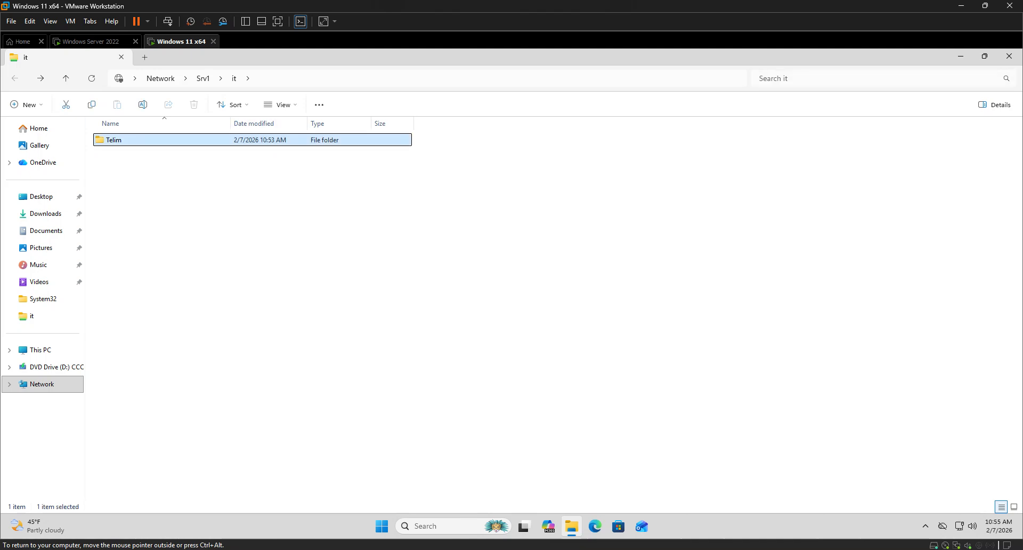
key(ctrl+c)
key(super+d)
key(ctrl+v)
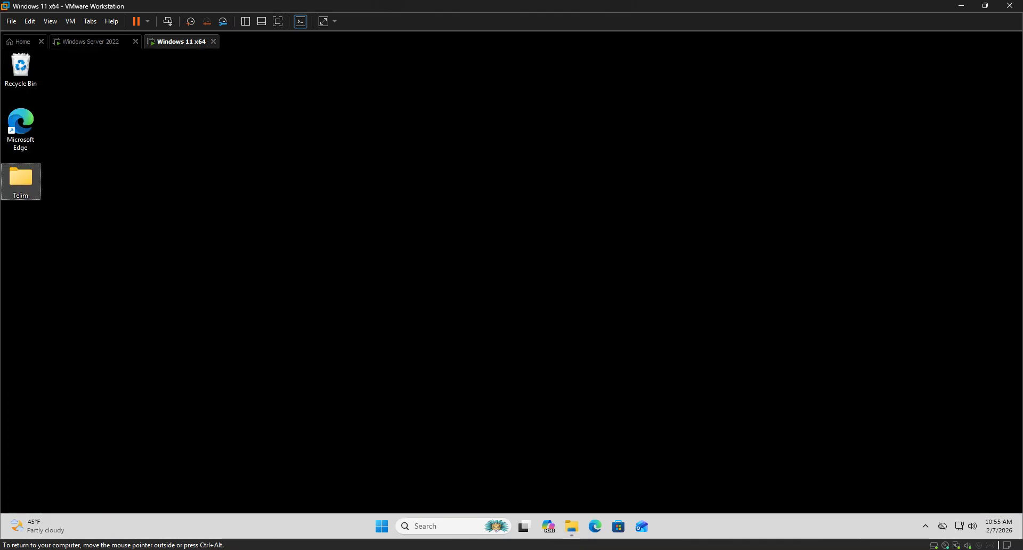
click(544, 549)
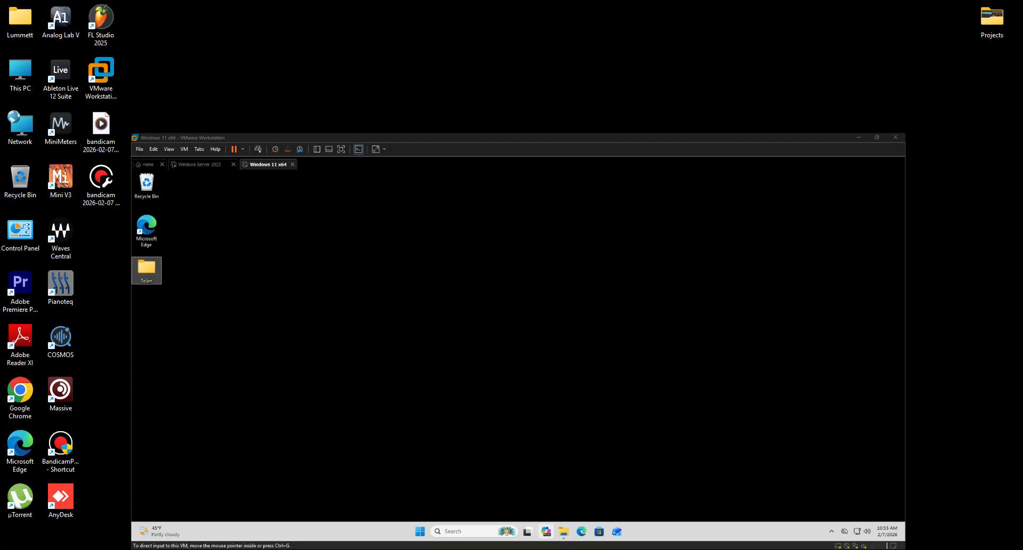
click(544, 549)
Return to Windows Server 2022 and open the IT share's permission entries for customization.
click(92, 41)
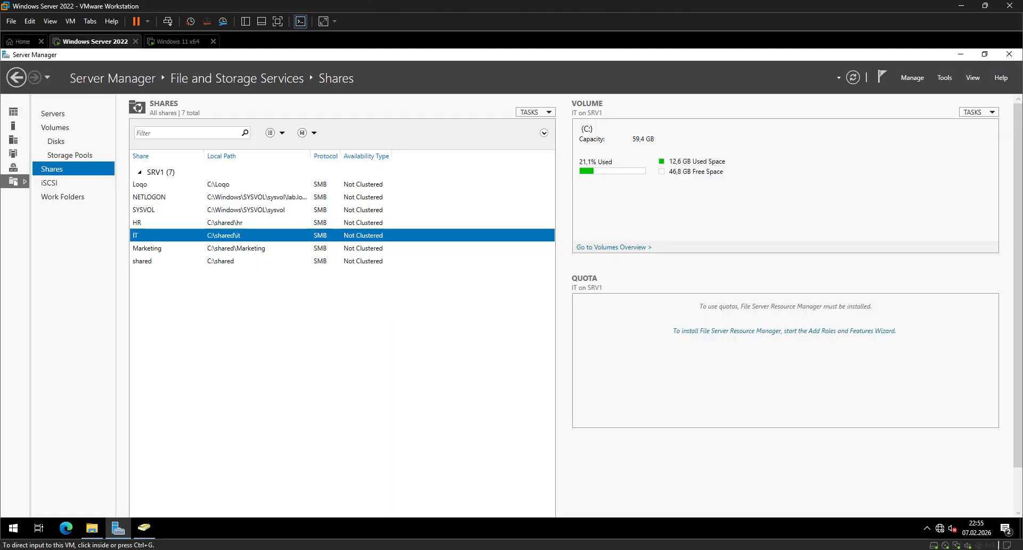
right_click(173, 236)
click(191, 270)
click(100, 180)
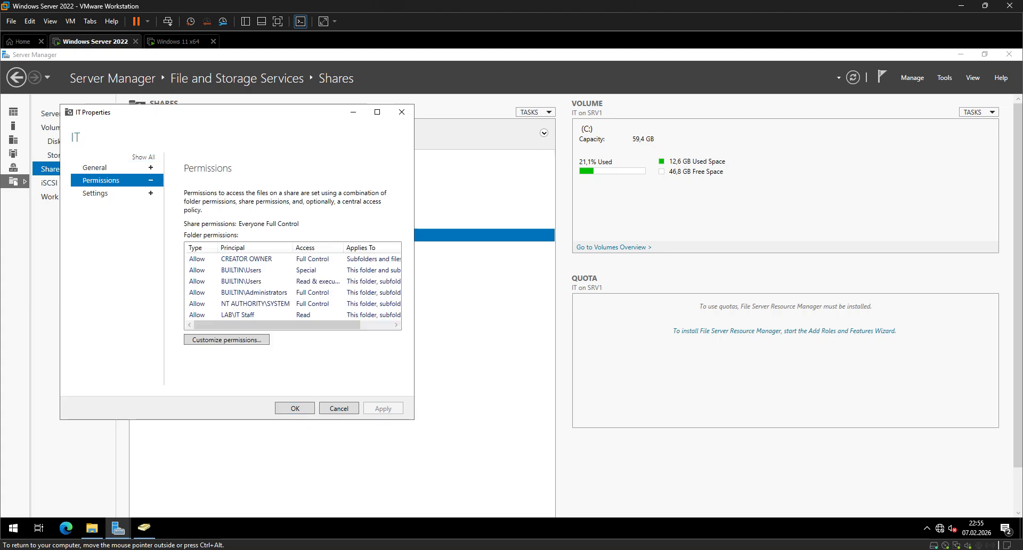
click(227, 339)
Change the IT Staff permission entry to type Deny with Full control for this folder, subfolders and files.
click(388, 270)
click(430, 354)
click(389, 176)
click(367, 186)
click(368, 176)
click(362, 194)
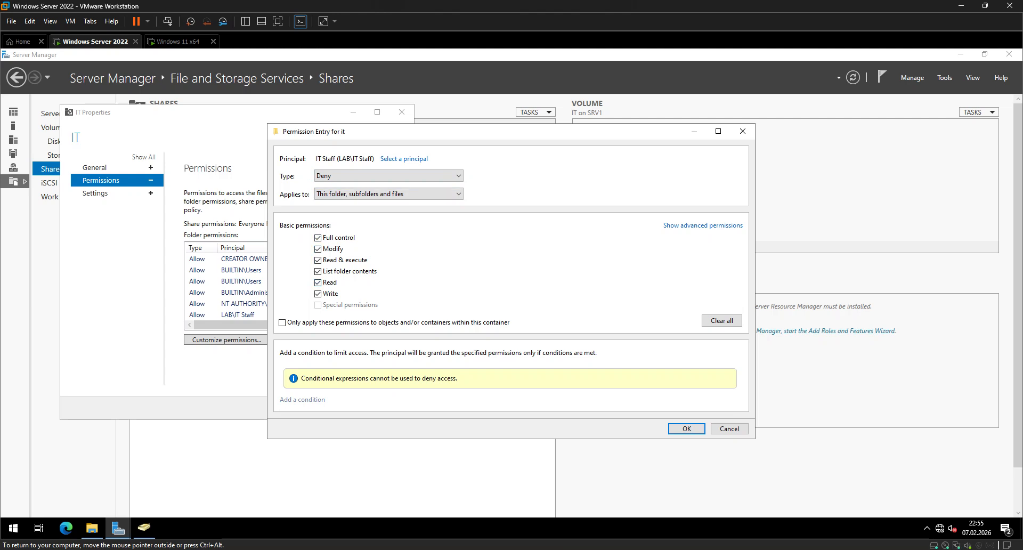
click(687, 429)
Apply the changed permission entries to the it folder and close the IT share's properties.
click(689, 409)
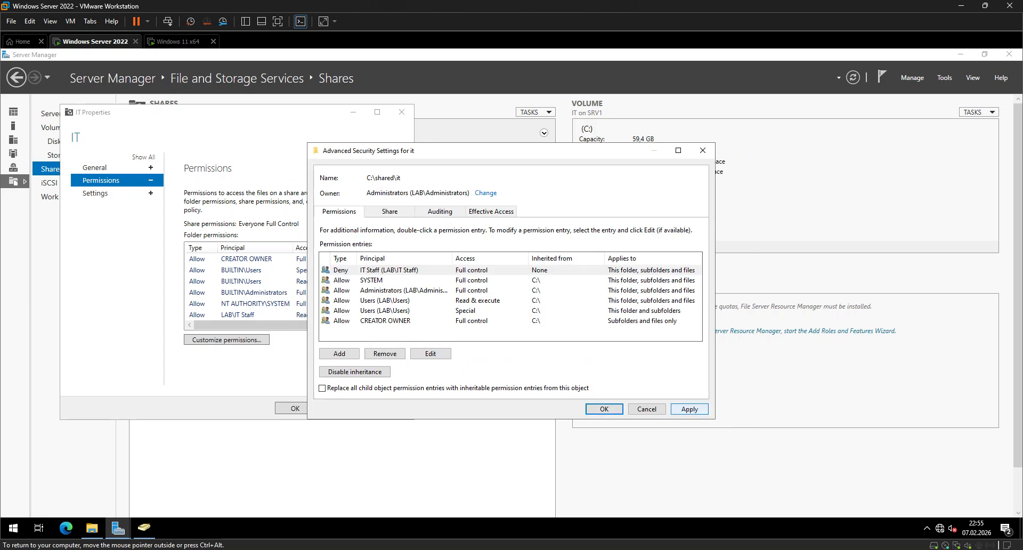
key(Return)
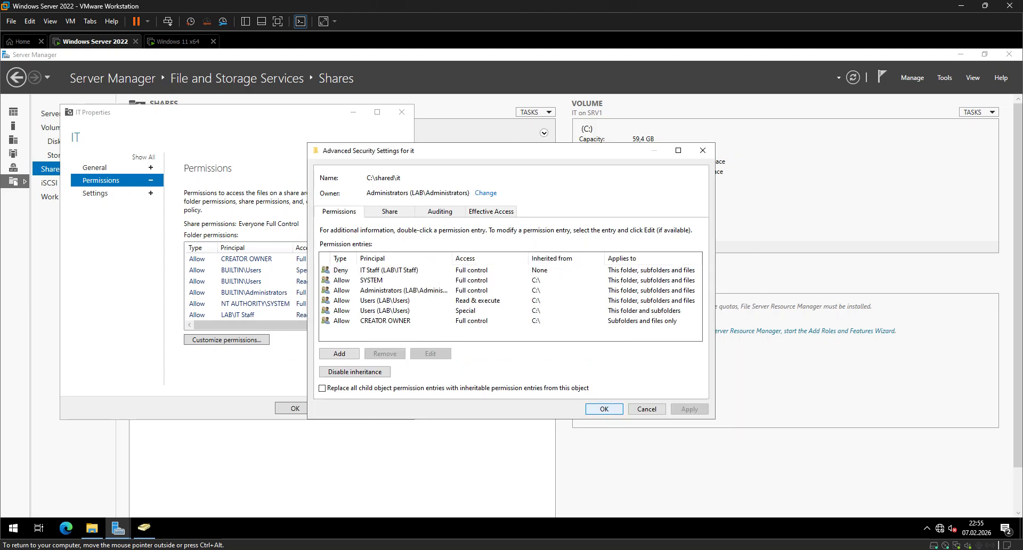
key(Return)
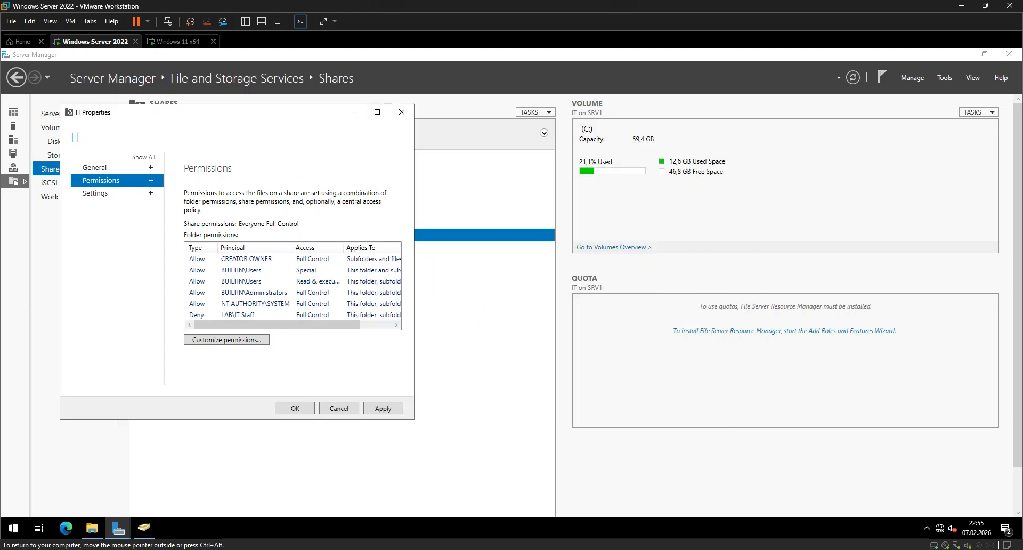
click(294, 408)
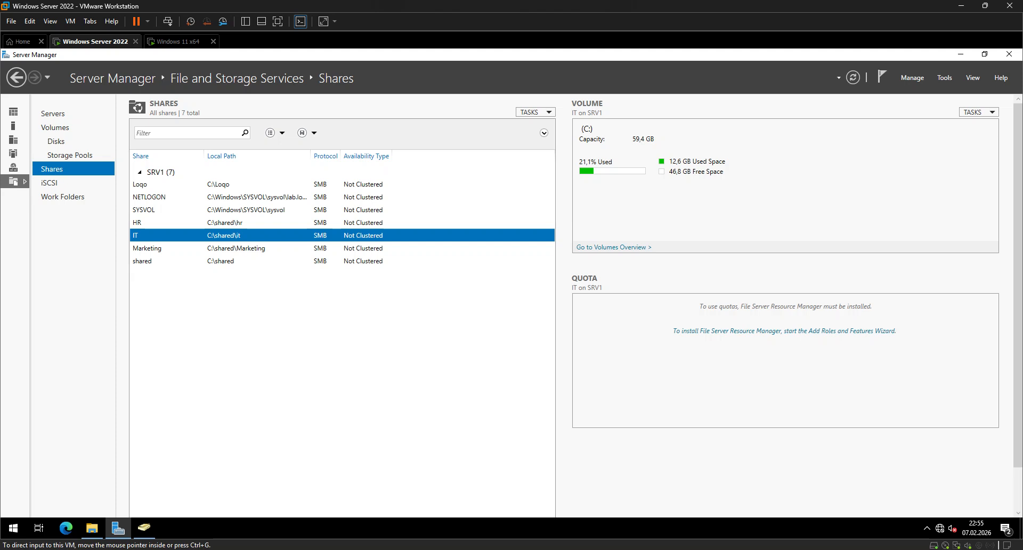
Switch to the Windows 11 client, try reopening the it share to test the denied access, and close its window.
click(178, 41)
key(super+r)
key(Return)
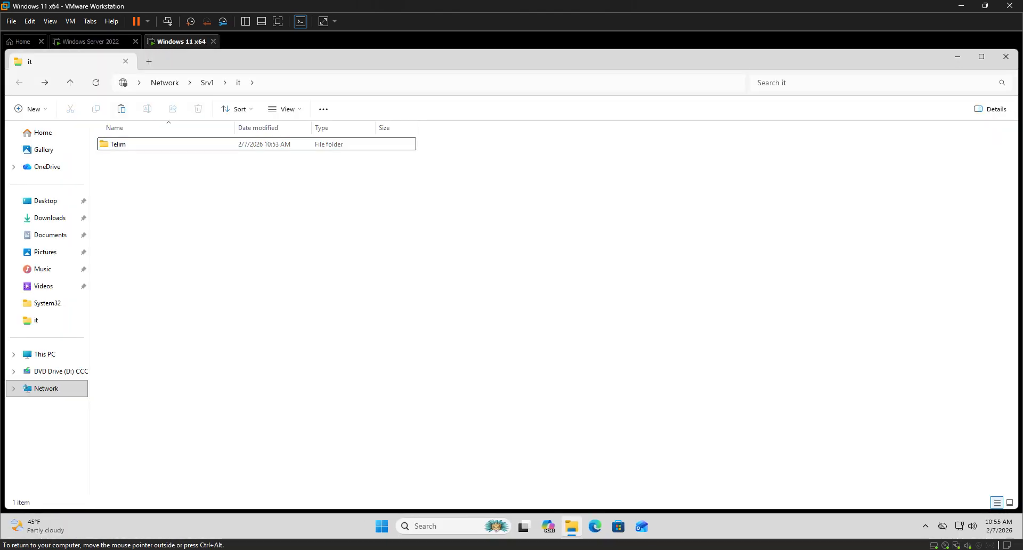
click(1005, 56)
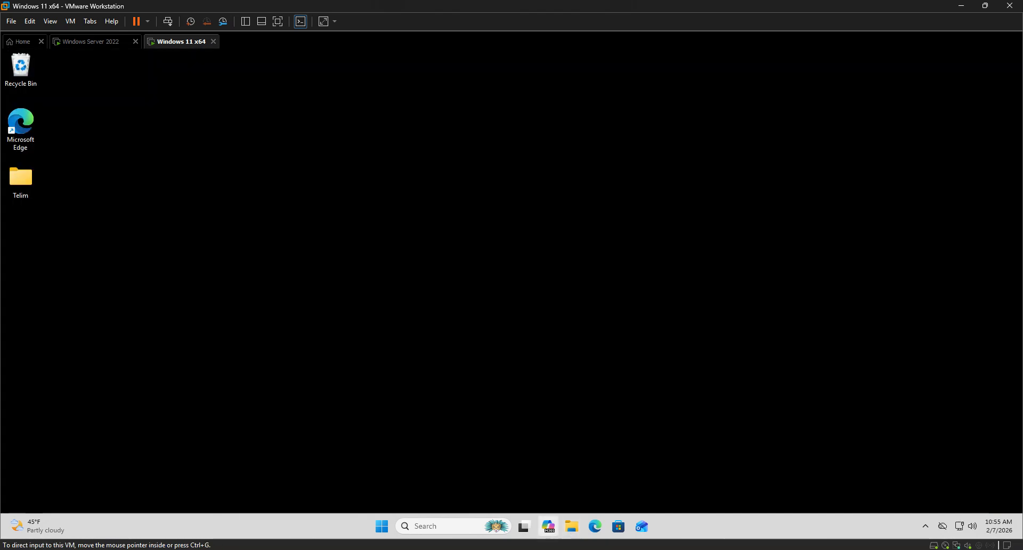
Go back to Server Manager on Windows Server 2022 and reopen the IT share's permission entries.
click(91, 42)
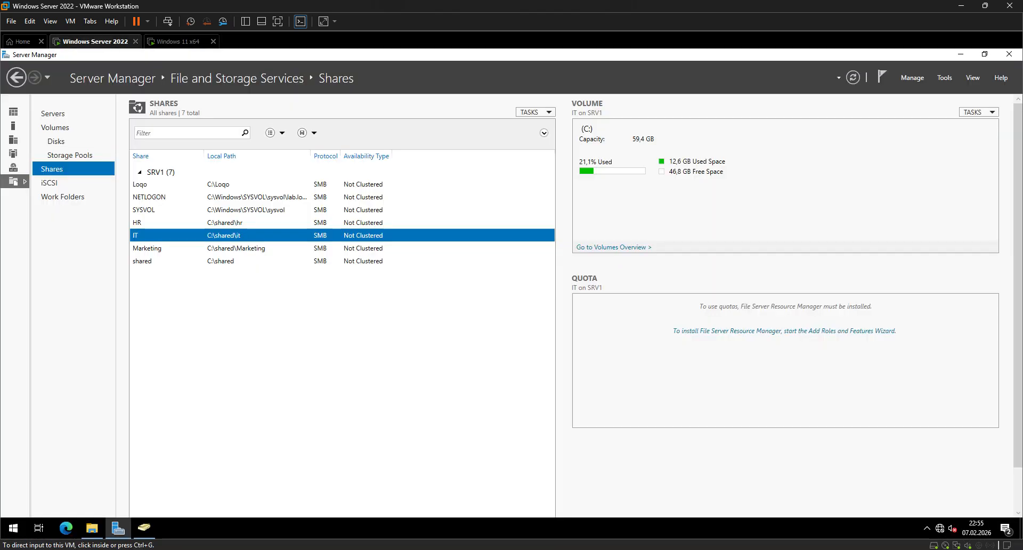
right_click(206, 235)
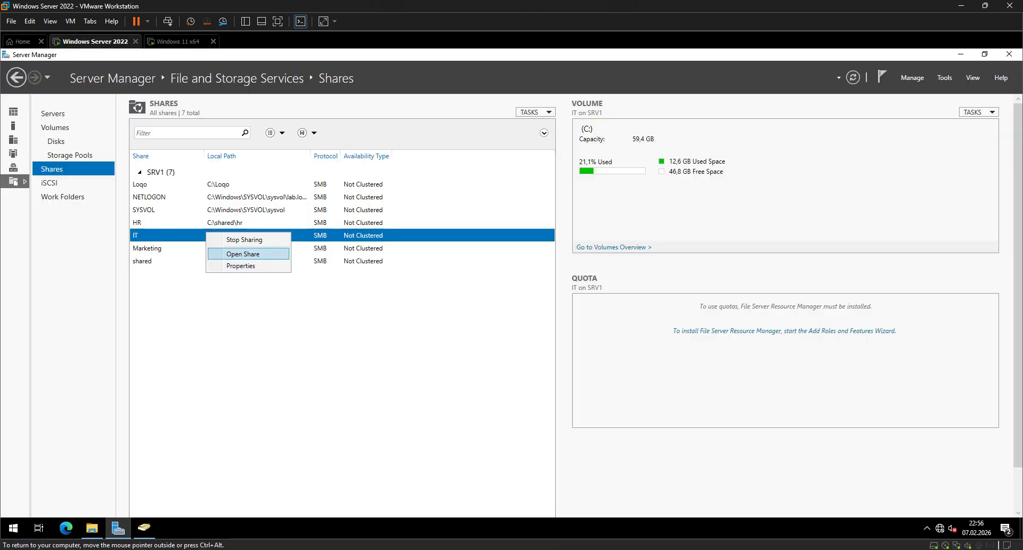
click(229, 265)
click(115, 195)
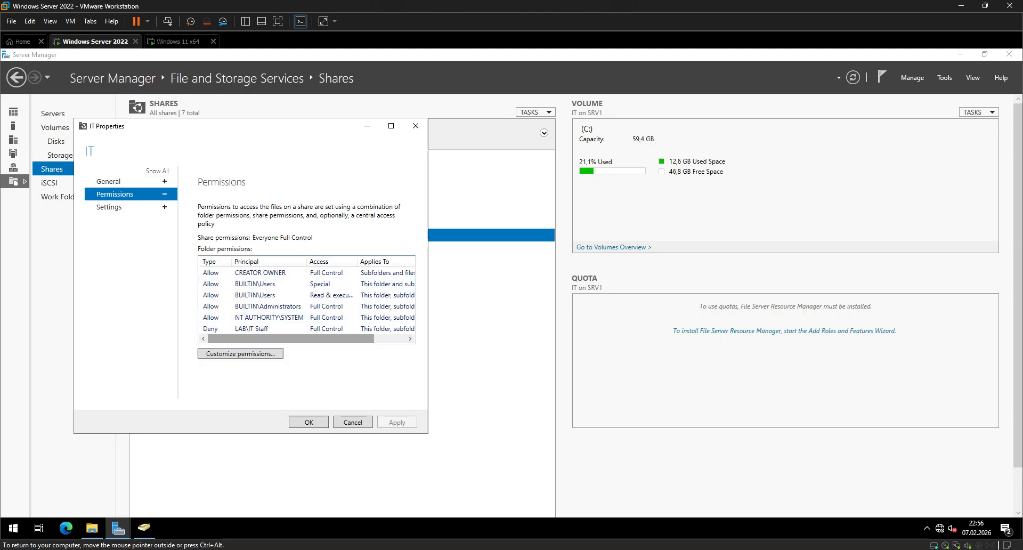
click(240, 353)
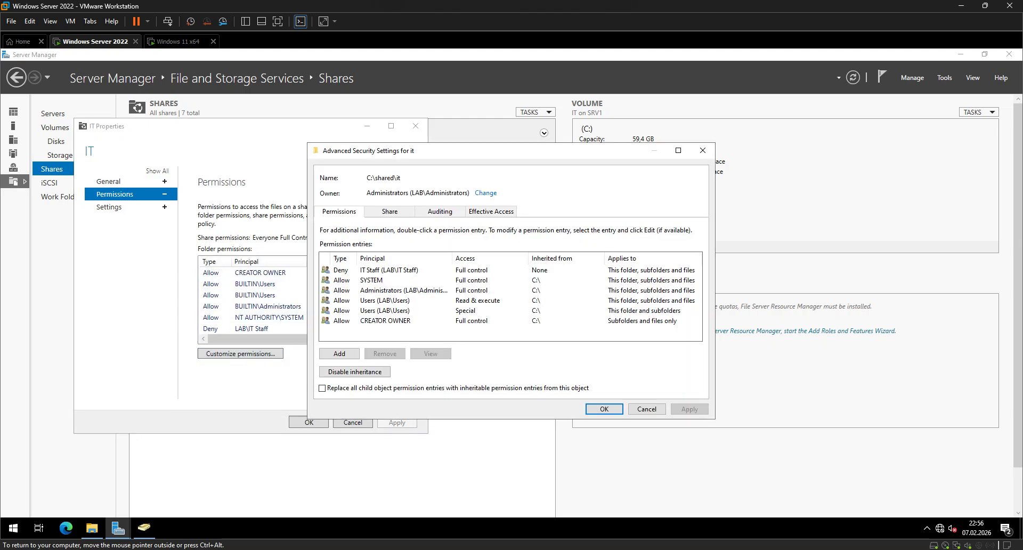
Edit the IT Staff Deny entry so that Read is the only denied basic permission.
click(384, 270)
click(430, 353)
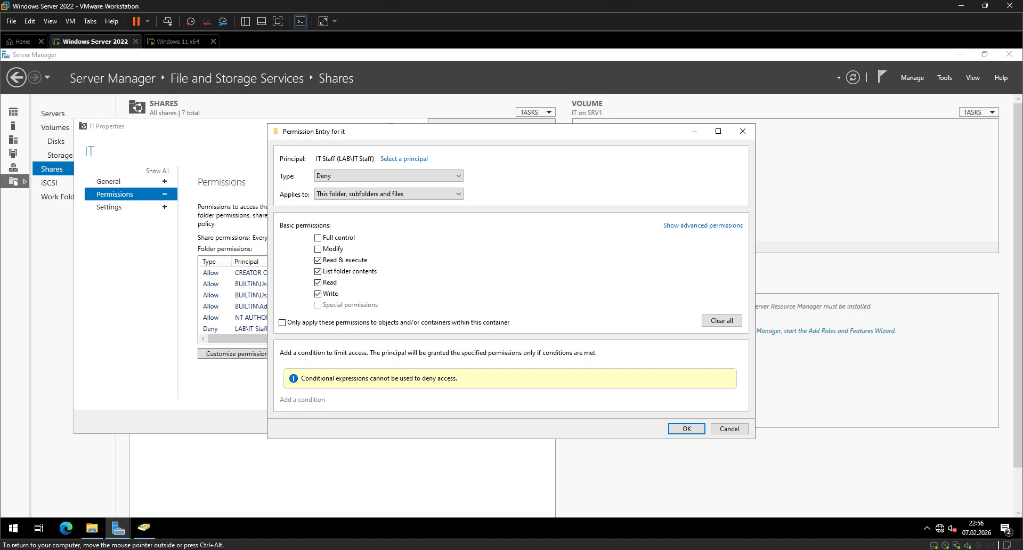
click(318, 294)
click(318, 282)
click(318, 271)
click(318, 271)
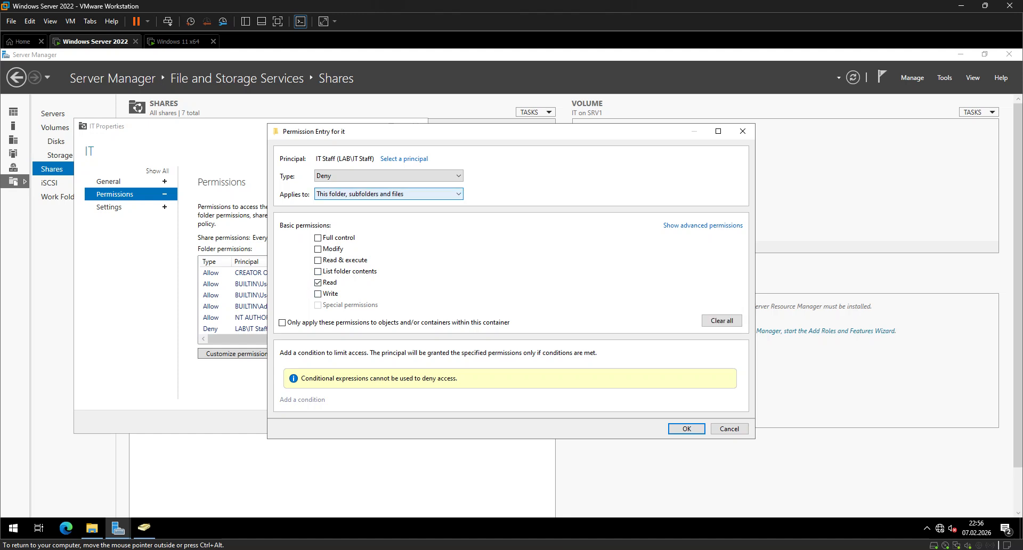
Restrict the IT Staff Deny entry to this folder only, apply the permissions and close the IT share's properties.
click(389, 194)
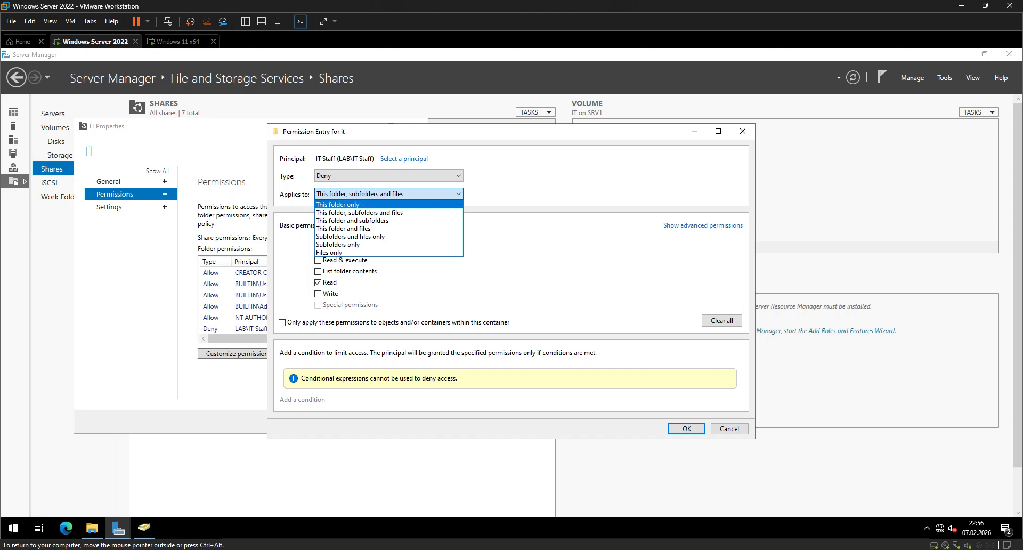
click(337, 204)
click(686, 428)
click(689, 409)
click(604, 409)
click(397, 422)
click(352, 422)
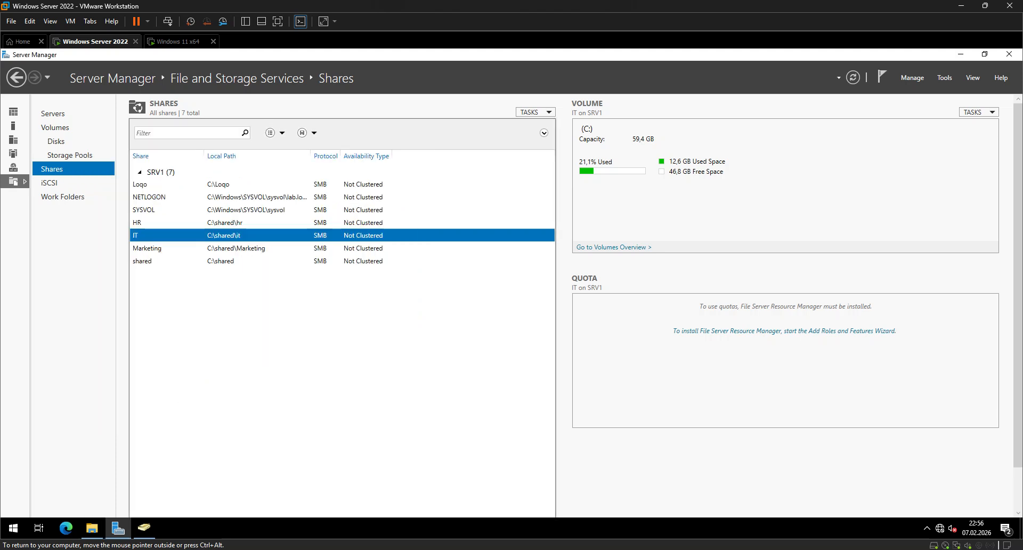
Open the HR share's properties and bring up the advanced security settings for its folder permissions.
right_click(140, 224)
click(160, 260)
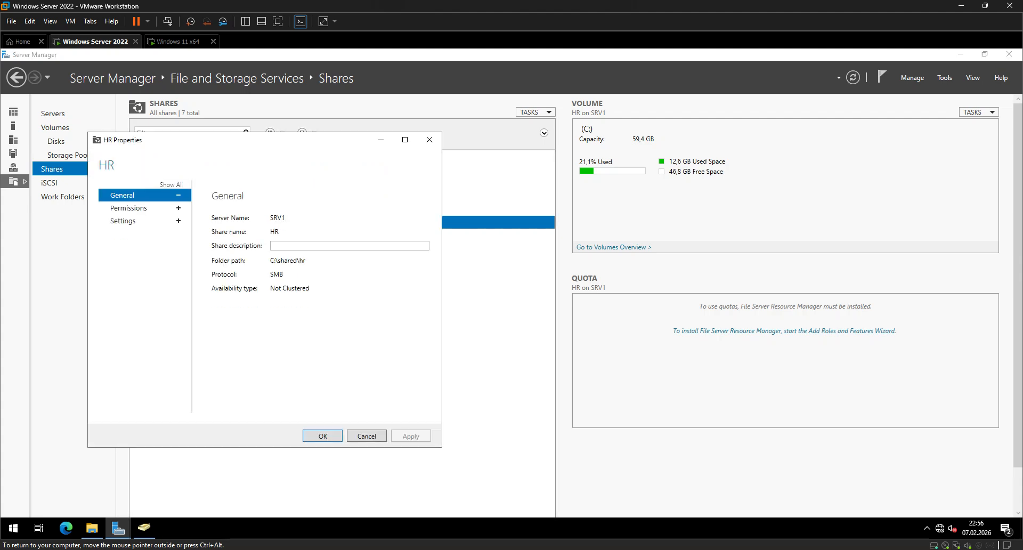
click(129, 208)
click(254, 356)
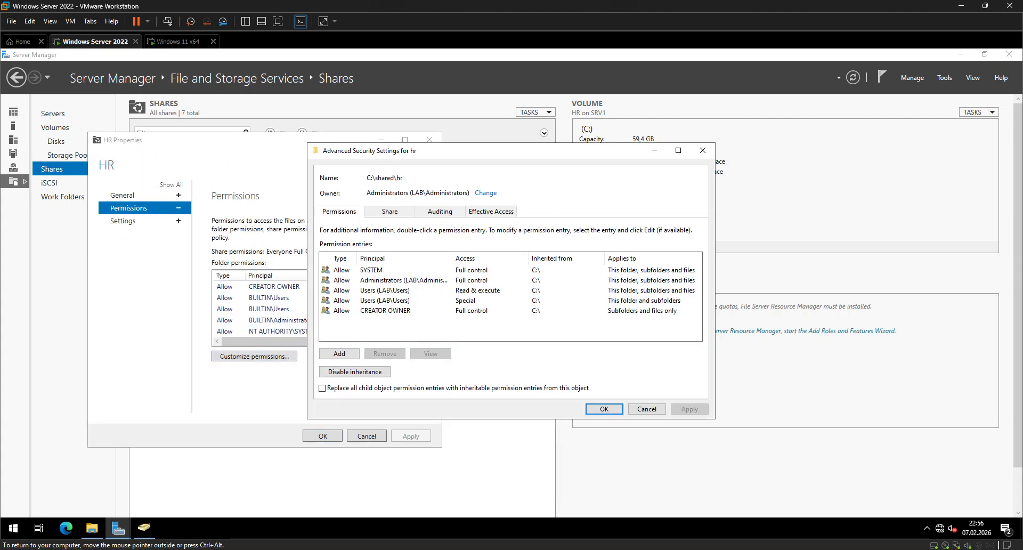
Add a Deny entry for IT Staff on Read & execute, List folder contents and Read, and apply it to the hr folder.
click(339, 354)
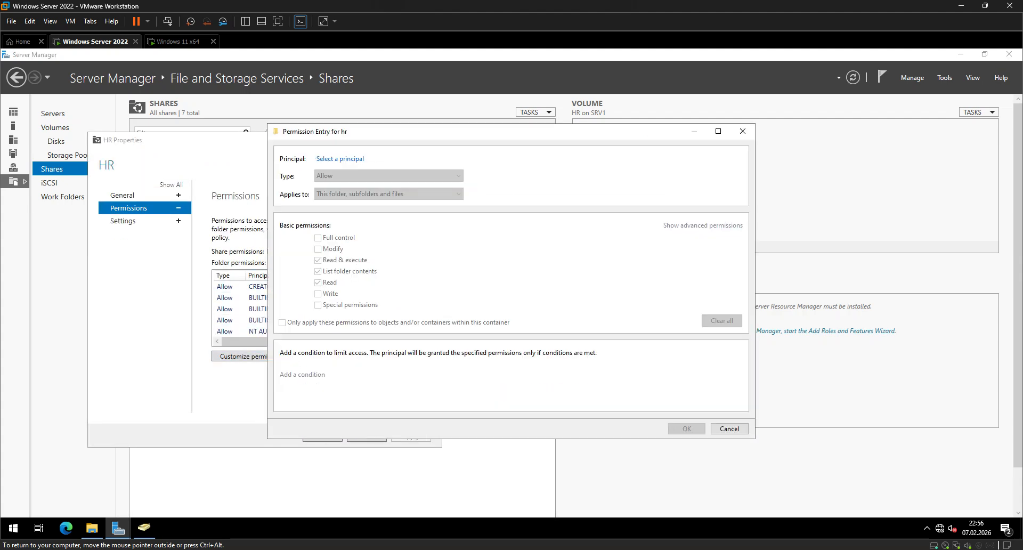
click(340, 159)
text(IT)
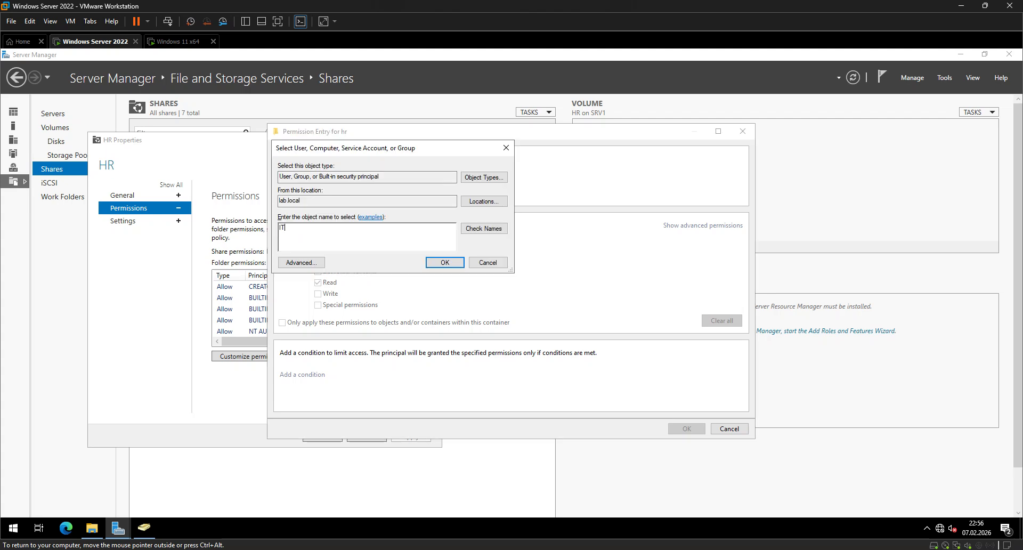
key(Return)
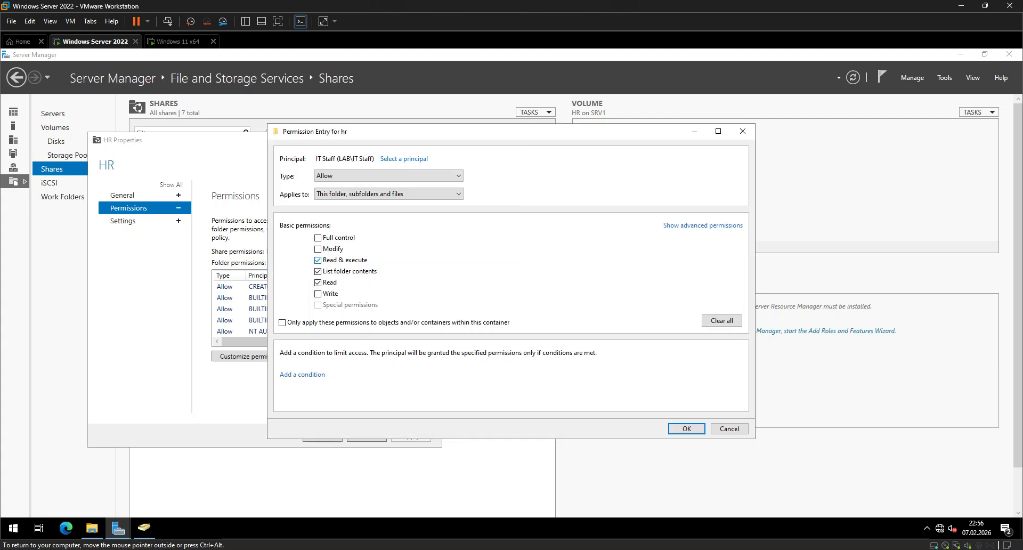
click(389, 176)
click(388, 193)
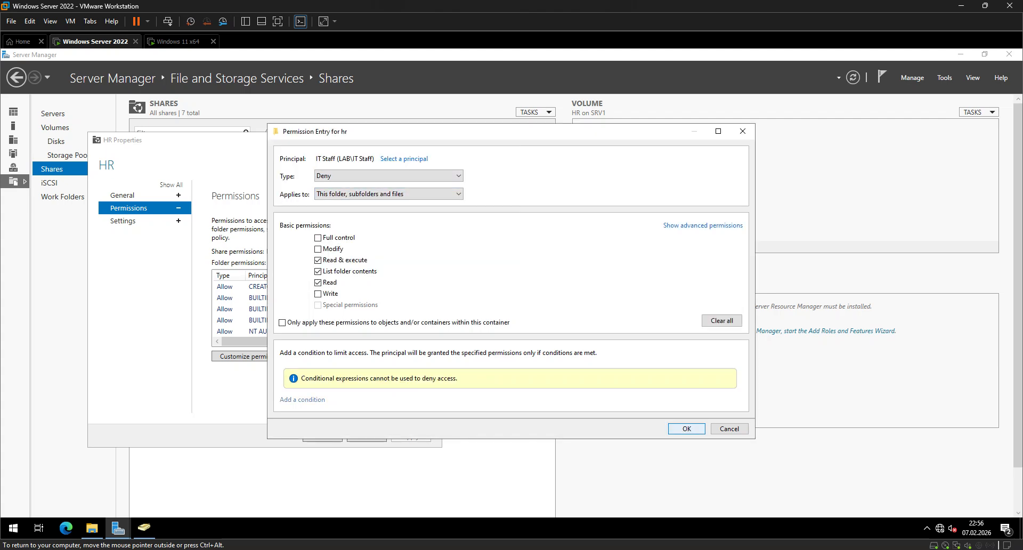
click(686, 428)
click(689, 409)
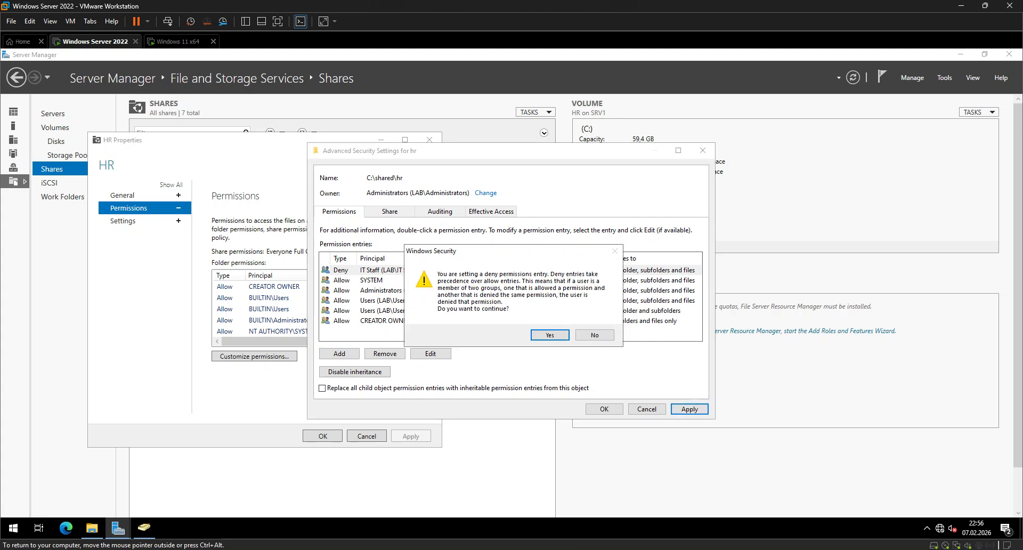
click(550, 335)
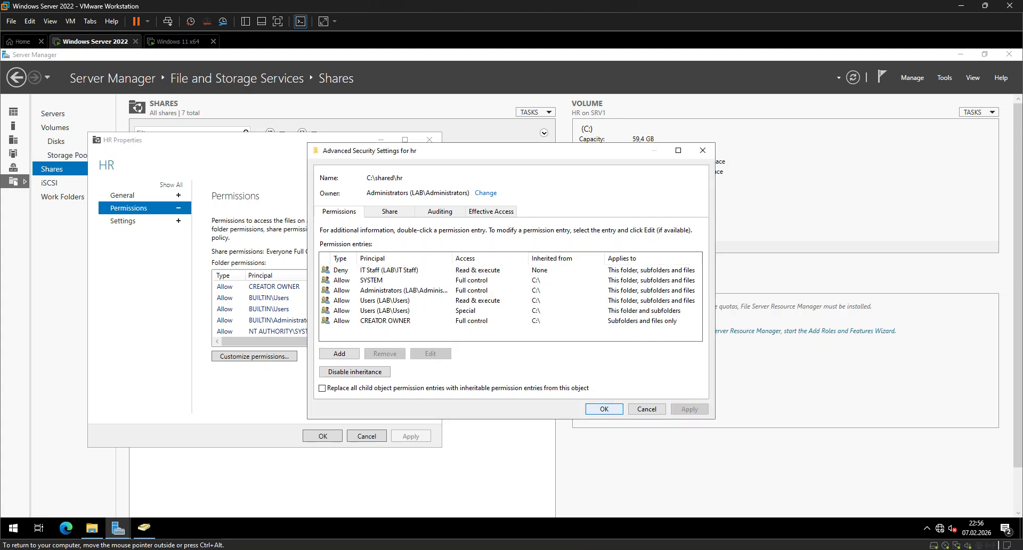
click(604, 408)
Open the Everyone entry in the HR share-level permissions for editing.
click(390, 212)
click(405, 284)
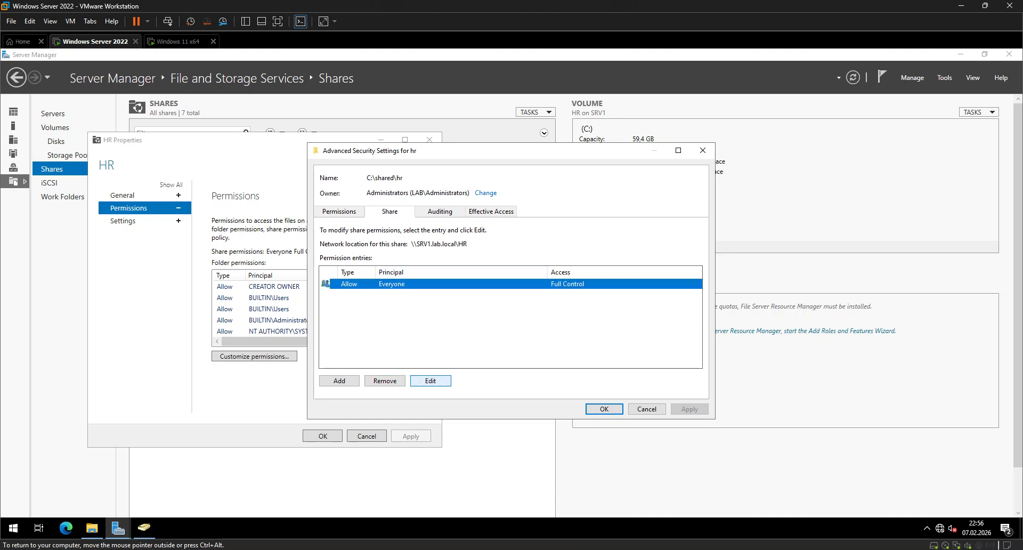
click(430, 380)
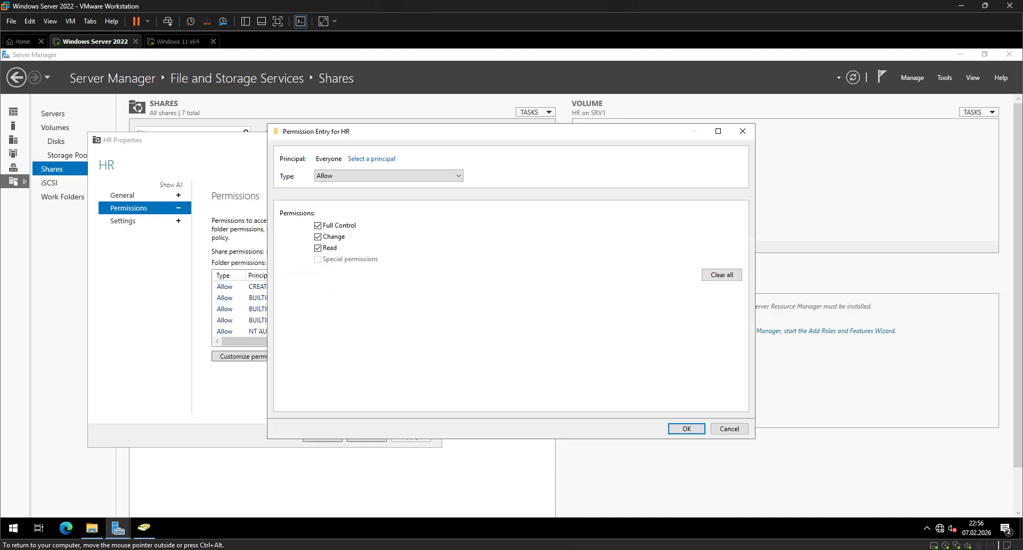
click(388, 176)
click(389, 194)
click(389, 176)
click(389, 186)
click(372, 158)
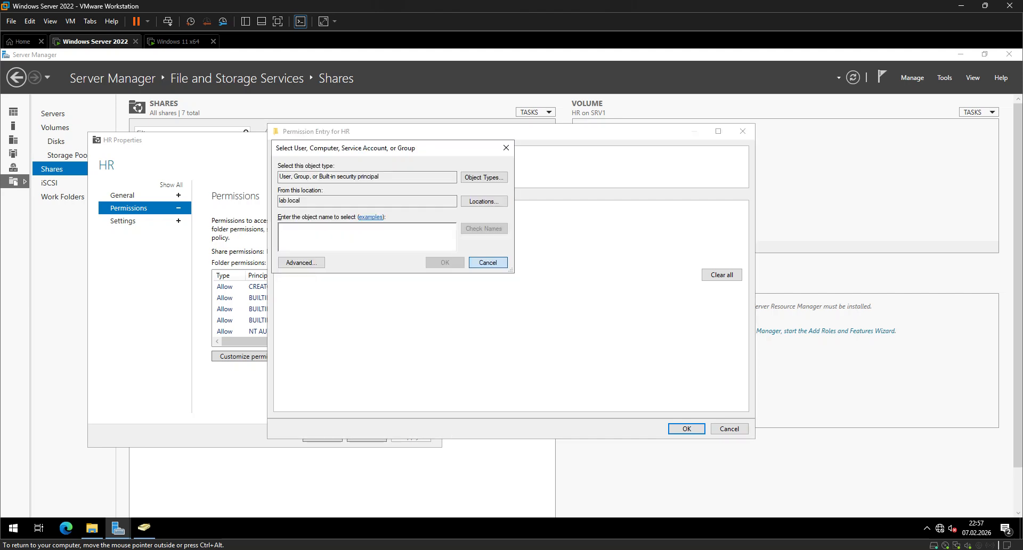
key(Escape)
Limit the Everyone share permission on HR to Read, apply it and close the share's properties.
click(318, 236)
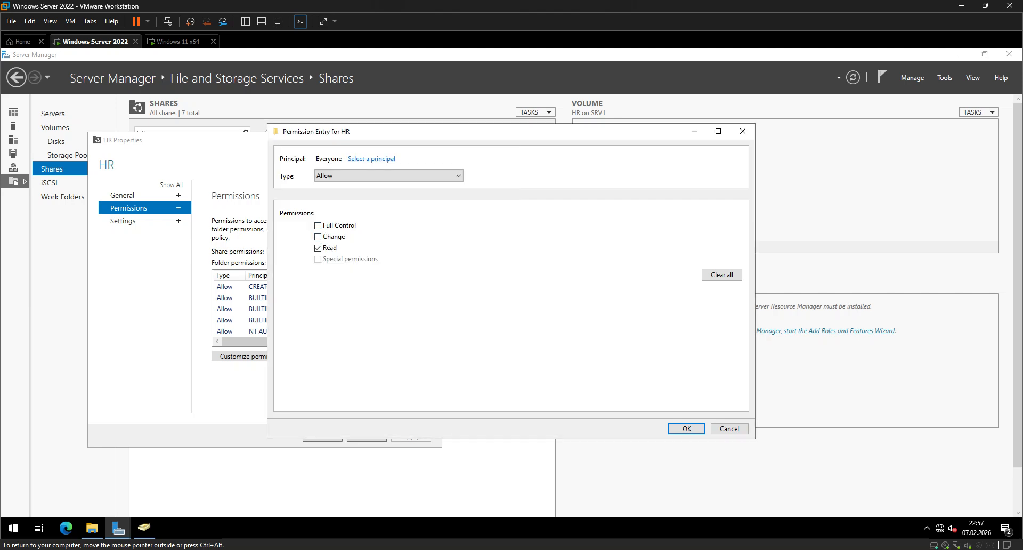
click(687, 428)
click(689, 409)
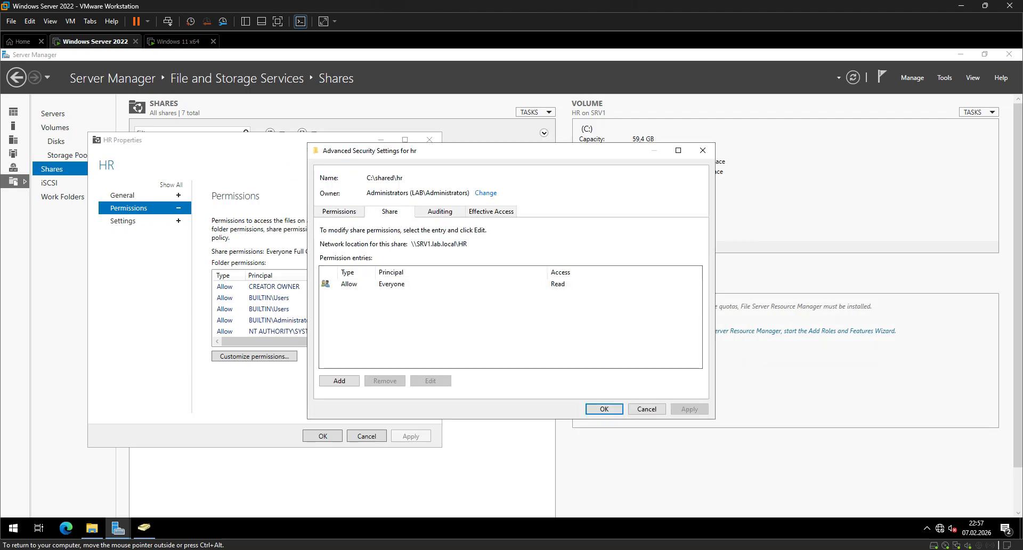
click(604, 409)
click(410, 435)
click(323, 436)
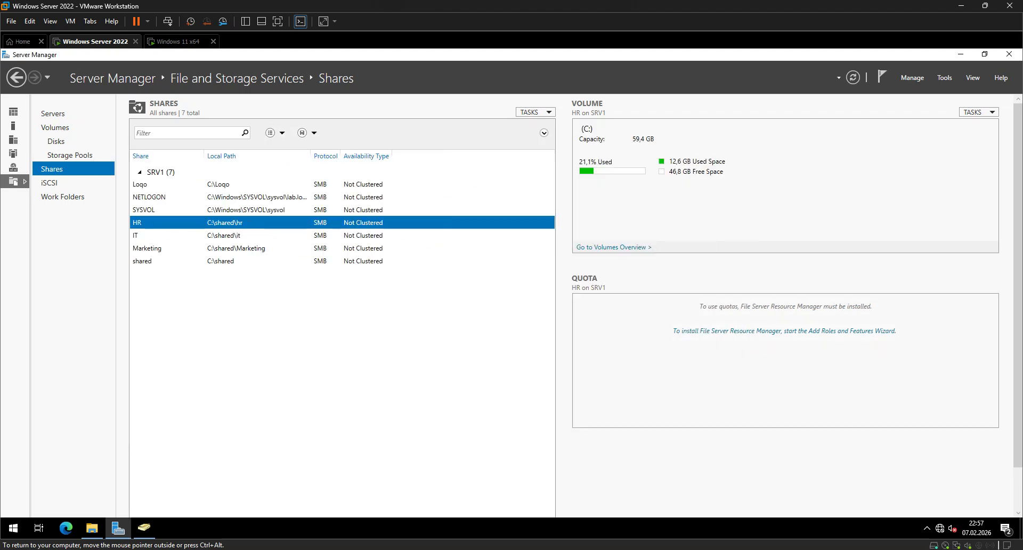
Switch to the Windows 11 client and try to open the \\Srv1\hr share to test the denied access.
click(178, 41)
key(super+r)
key(Return)
key(Return)
key(super+r)
text(\\Srv1\jr)
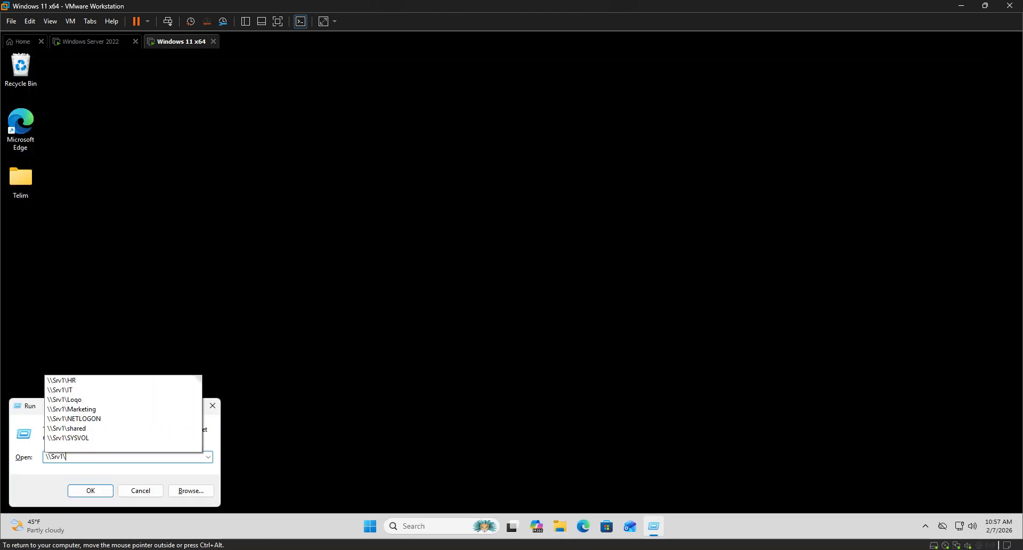
key(BackSpace)
key(BackSpace)
text(hr)
key(Return)
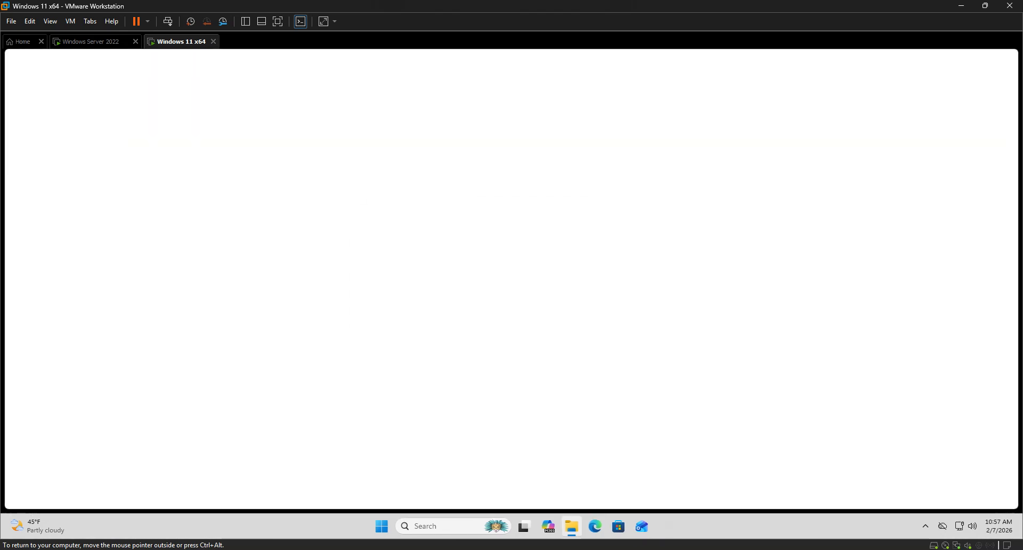
key(Return)
Open the \\Srv1\marketing share from the Windows 11 client to check access, and close its window.
key(super+r)
text(\\Srv1\markting)
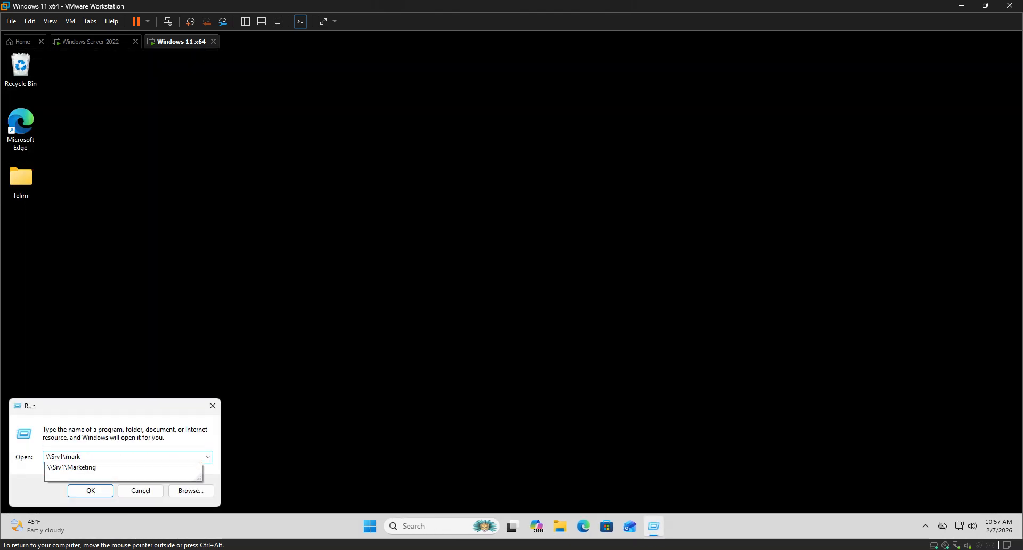
key(BackSpace)
key(BackSpace)
key(BackSpace)
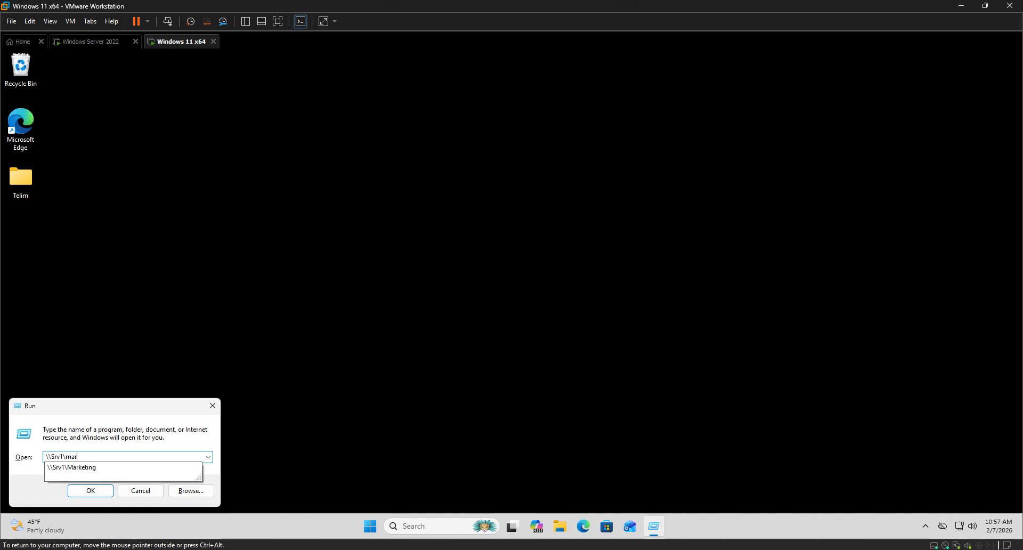
key(Down)
key(Return)
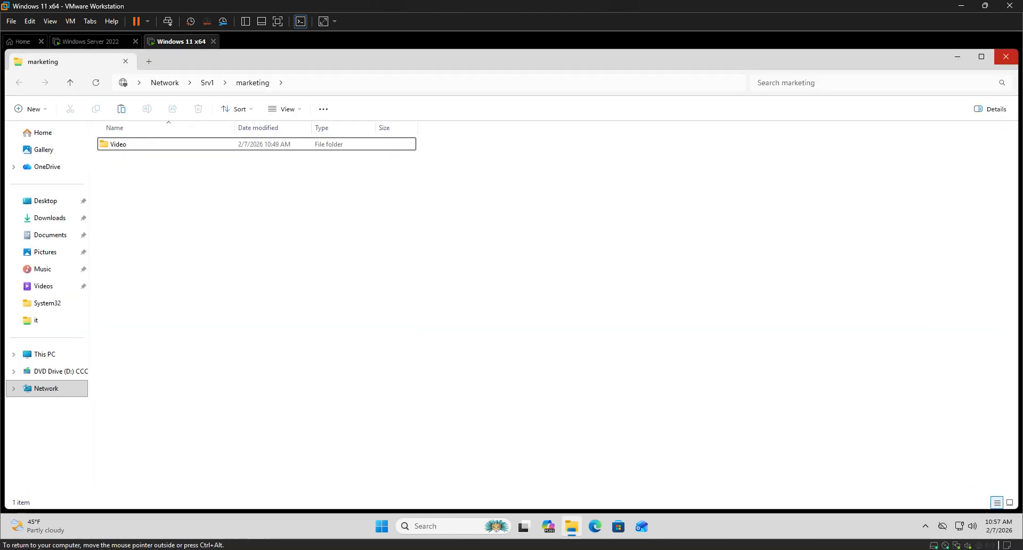
click(1005, 57)
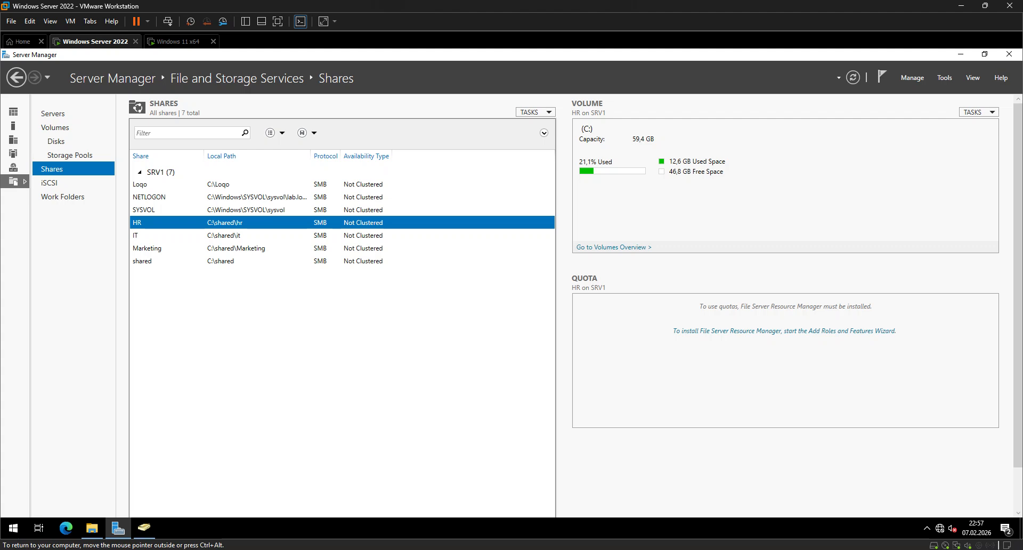
Back in Server Manager on Windows Server 2022, review the HR share's permissions and close its properties.
right_click(213, 220)
click(239, 253)
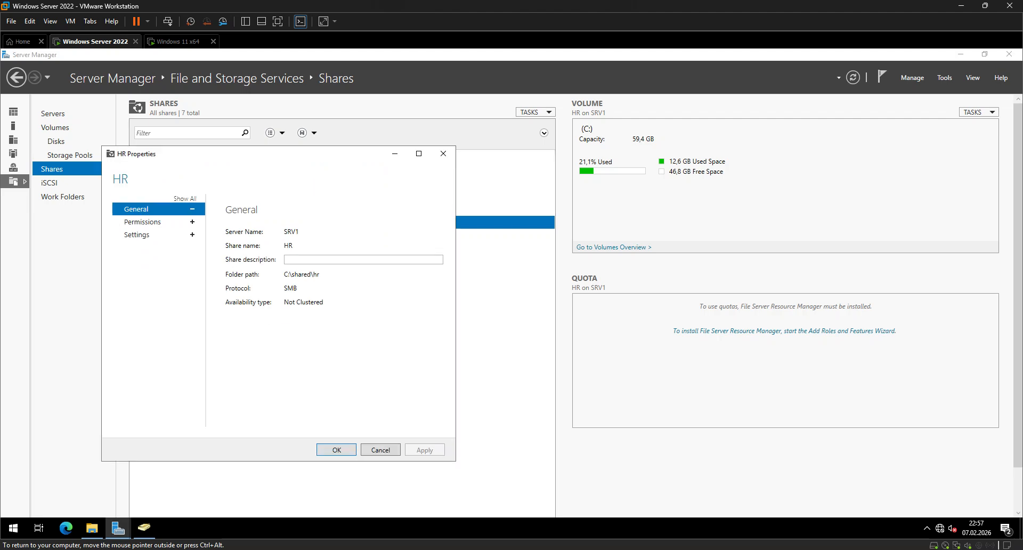
click(142, 221)
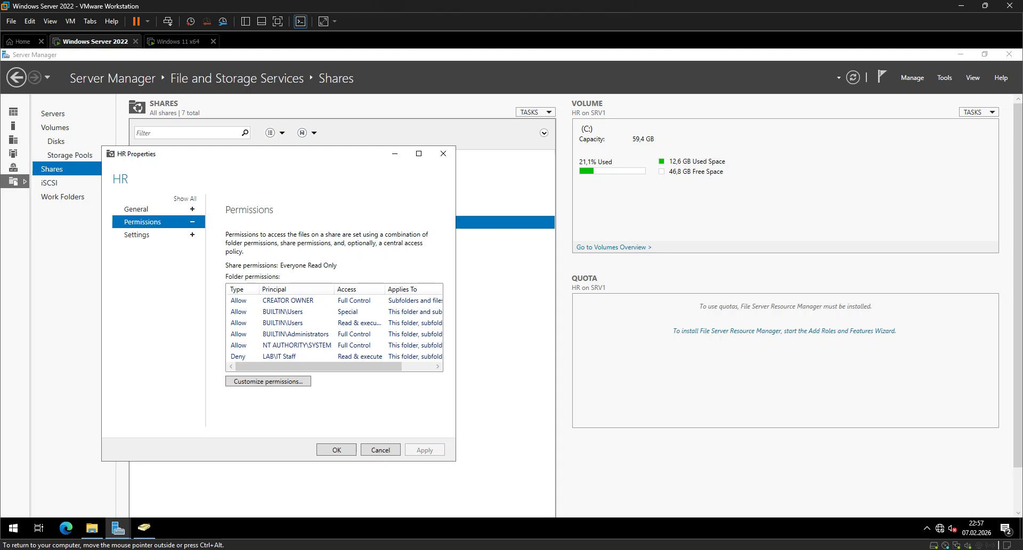
click(442, 153)
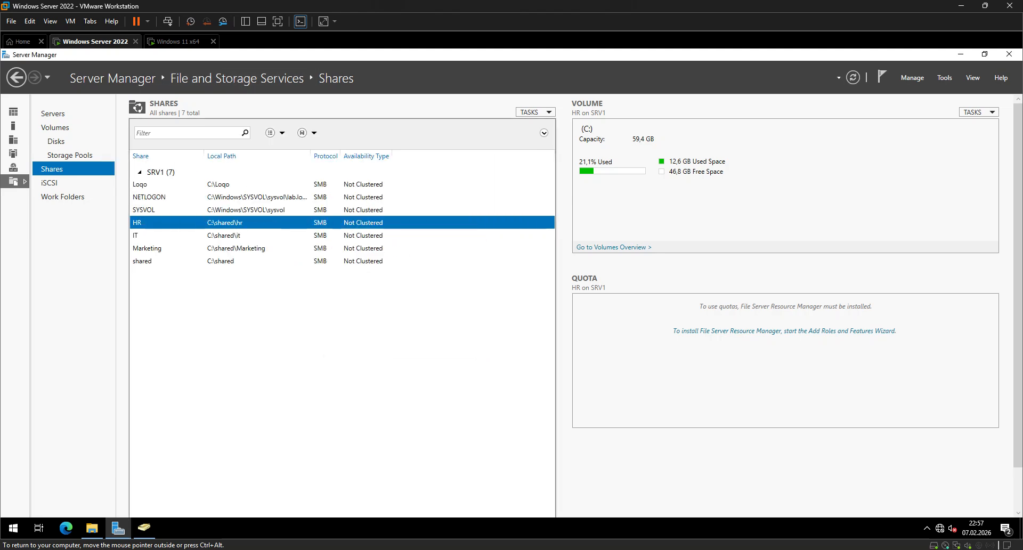
Reopen the properties of the HR share.
right_click(151, 221)
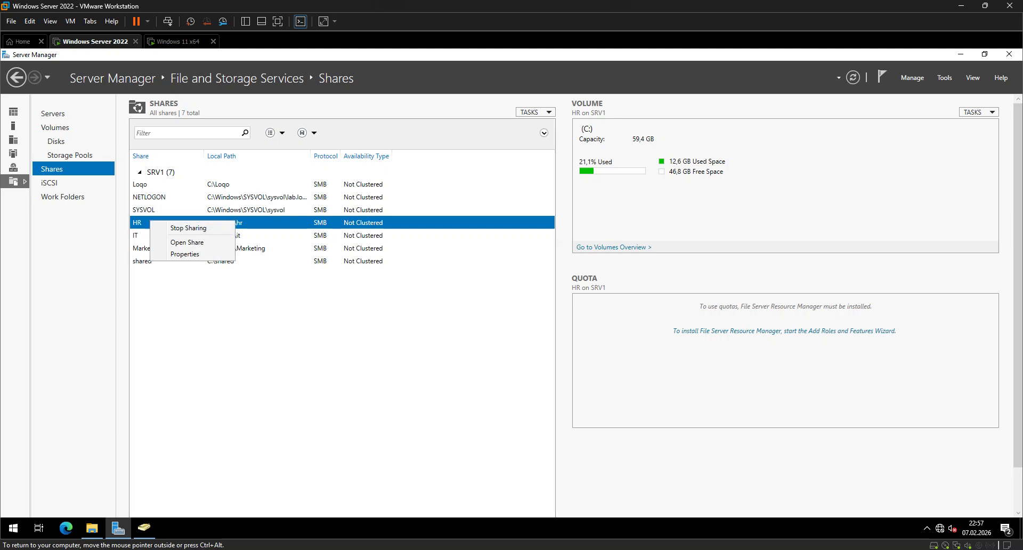
click(185, 254)
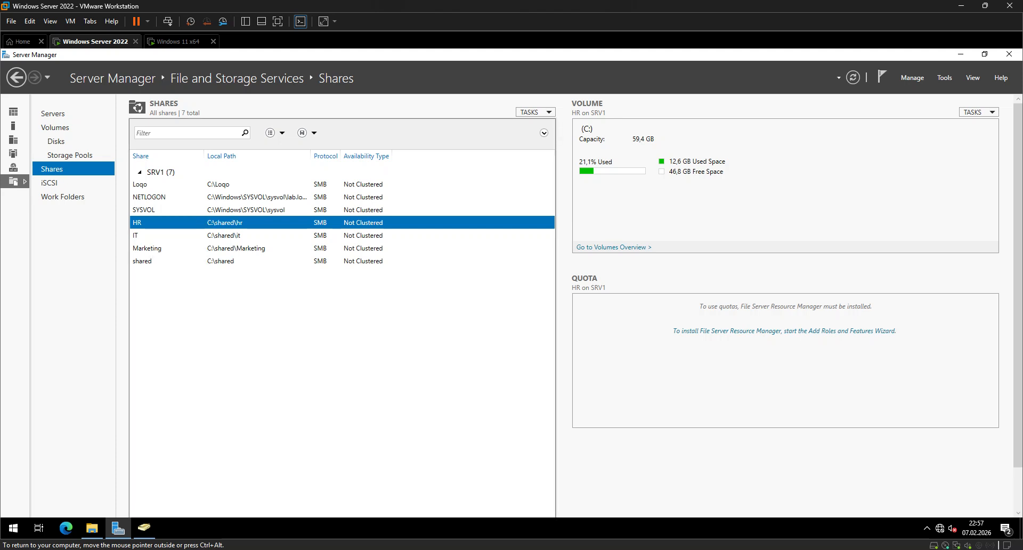